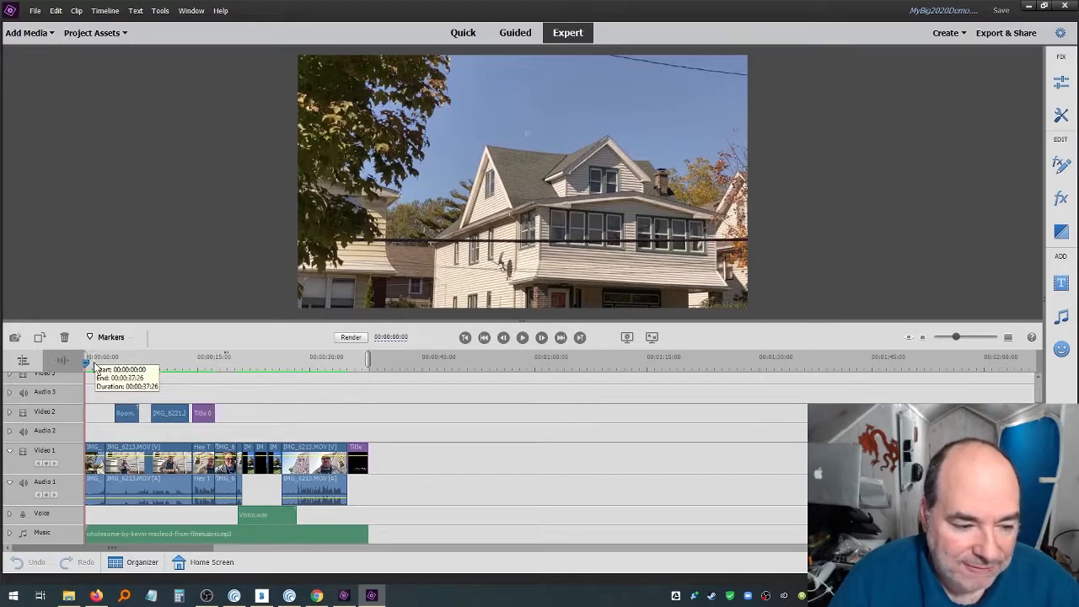
# - Select the first clip on the Video 1 track and open its Adjustments
pyautogui.click(94, 364)
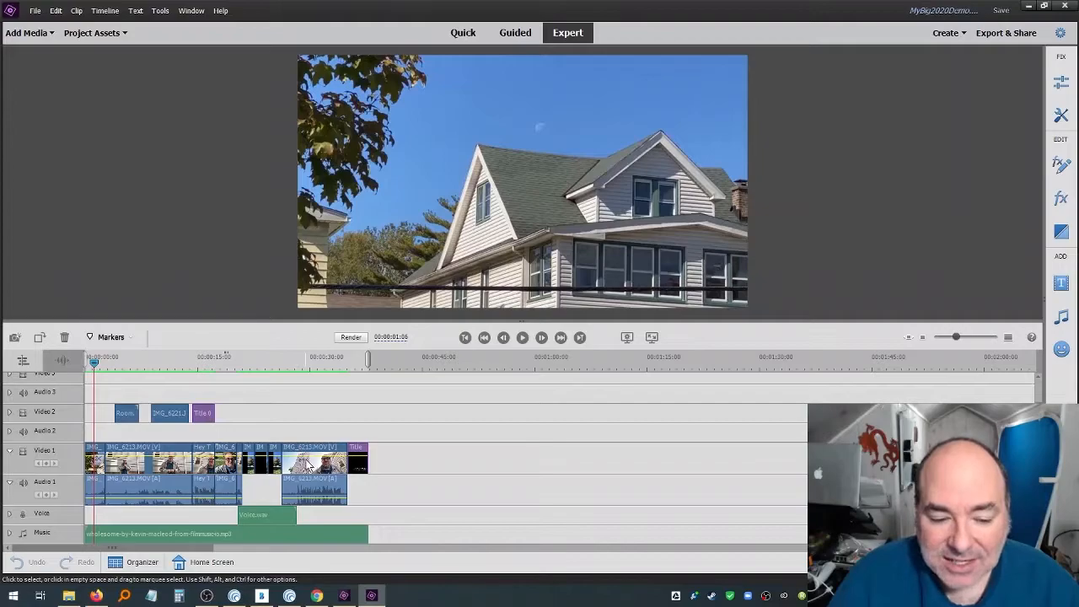
pyautogui.click(309, 464)
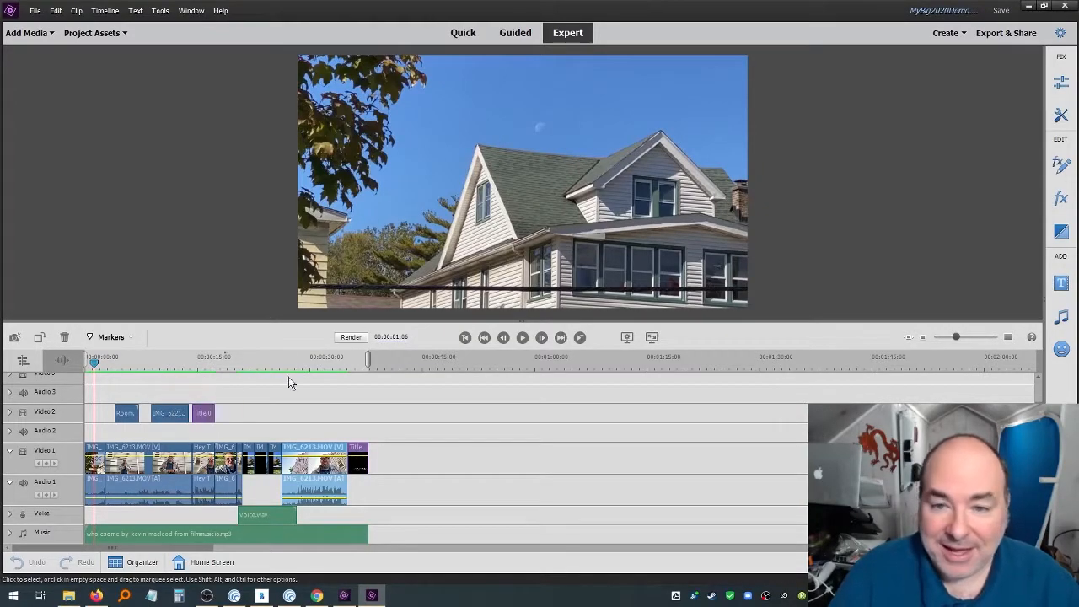
pyautogui.click(101, 473)
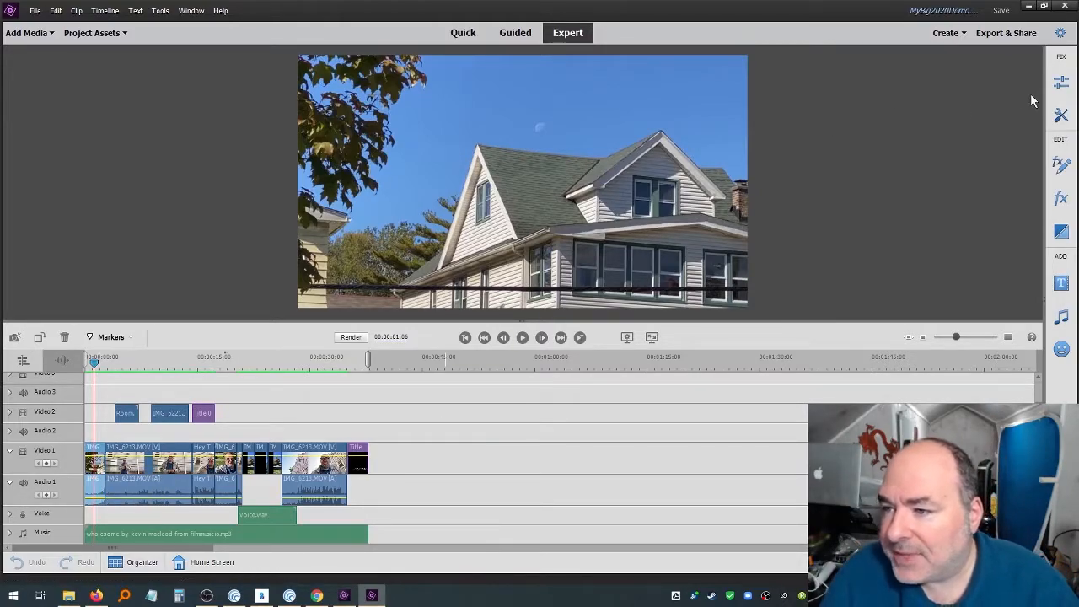
pyautogui.click(1061, 84)
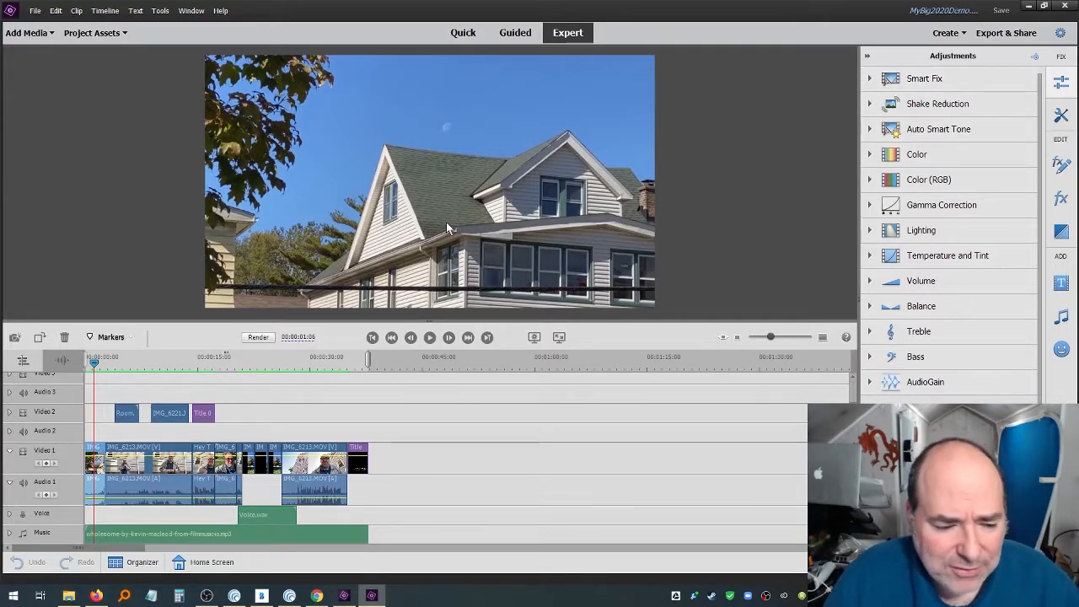
# - Play the opening clip from the beginning and return the playhead to the start of the timeline
pyautogui.click(87, 362)
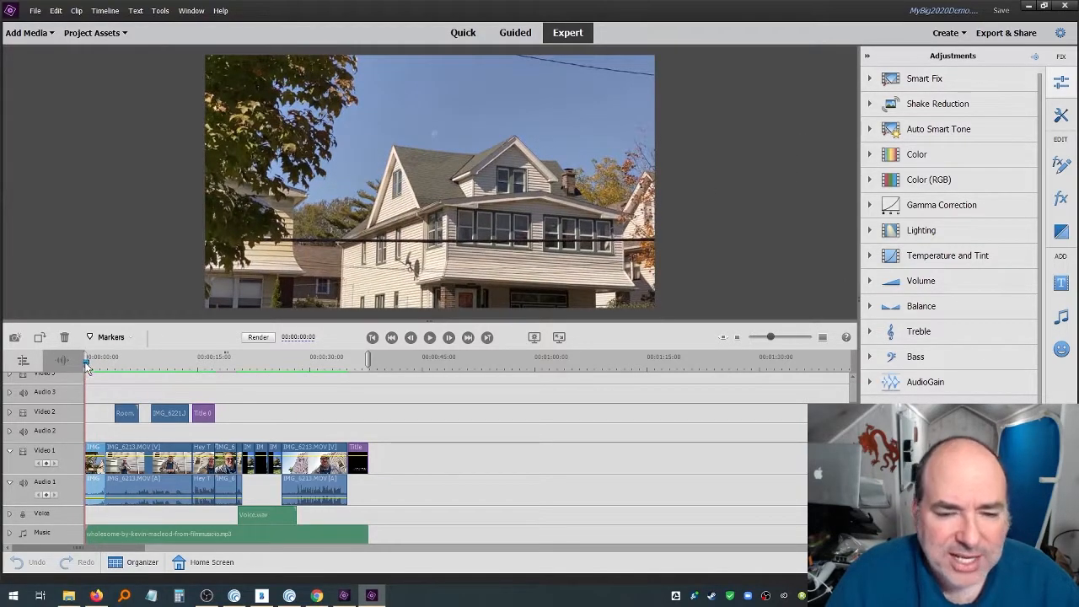
pyautogui.press('space')
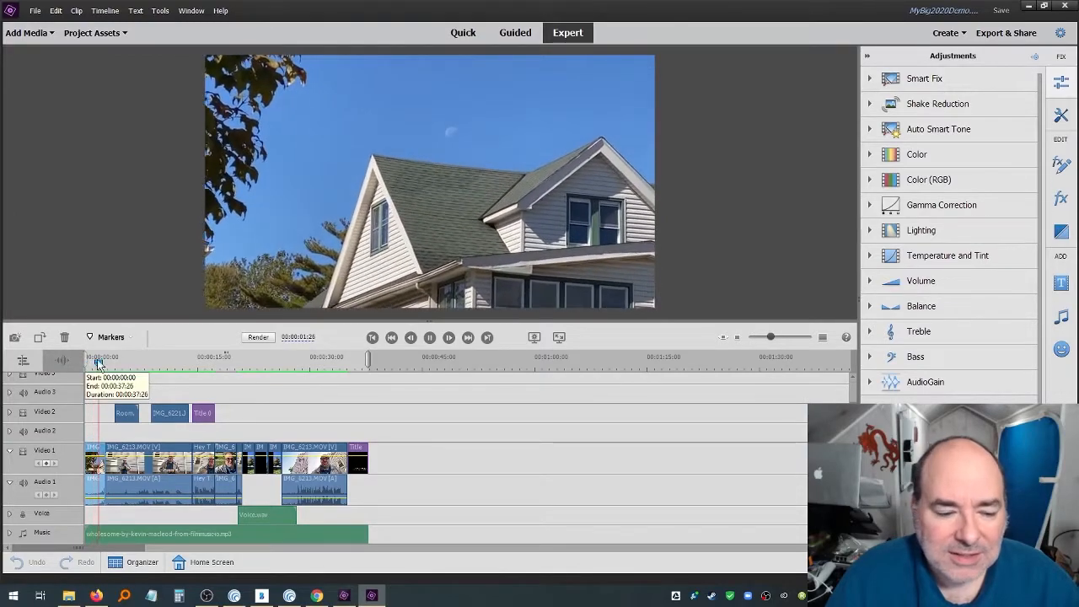
pyautogui.press('space')
pyautogui.moveTo(301, 373); pyautogui.dragTo(42, 359)
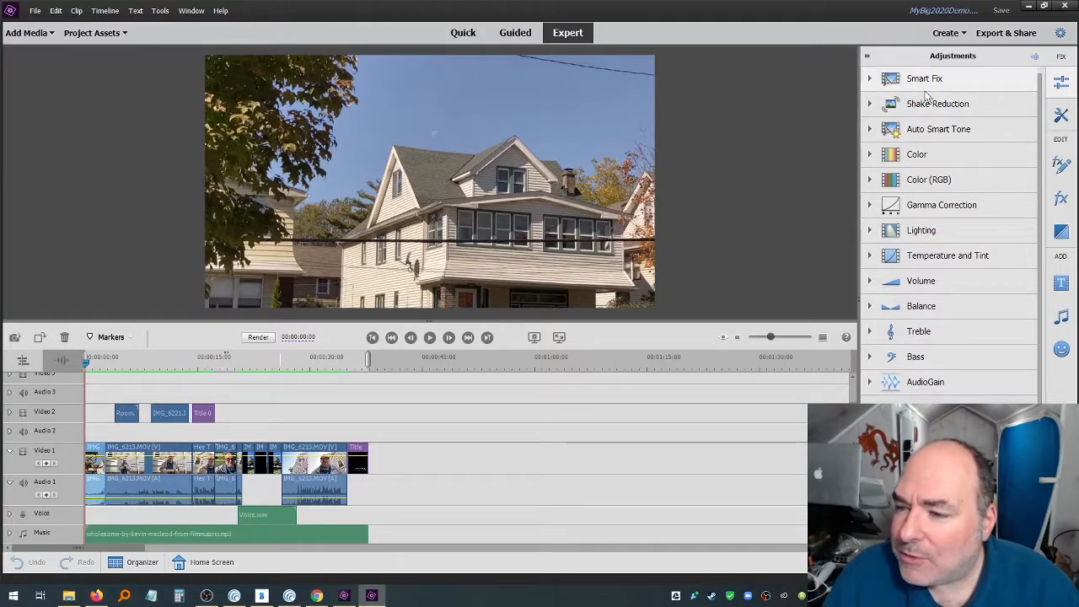
# - Try brighter Brightness, stronger Contrast and Exposure presets from the Lighting adjustment on the opening clip
pyautogui.click(933, 231)
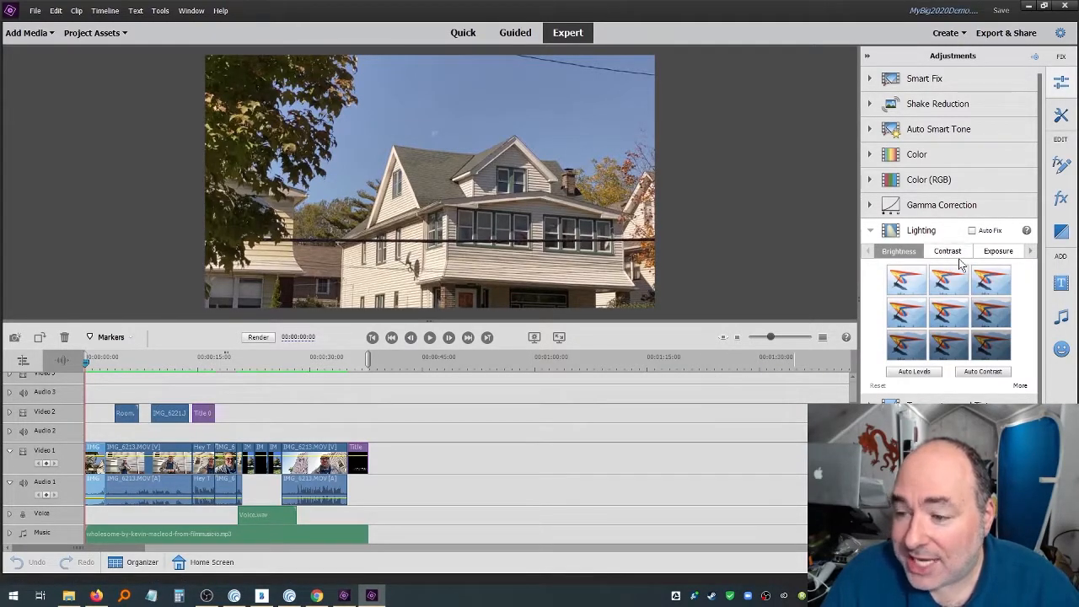
pyautogui.click(952, 308)
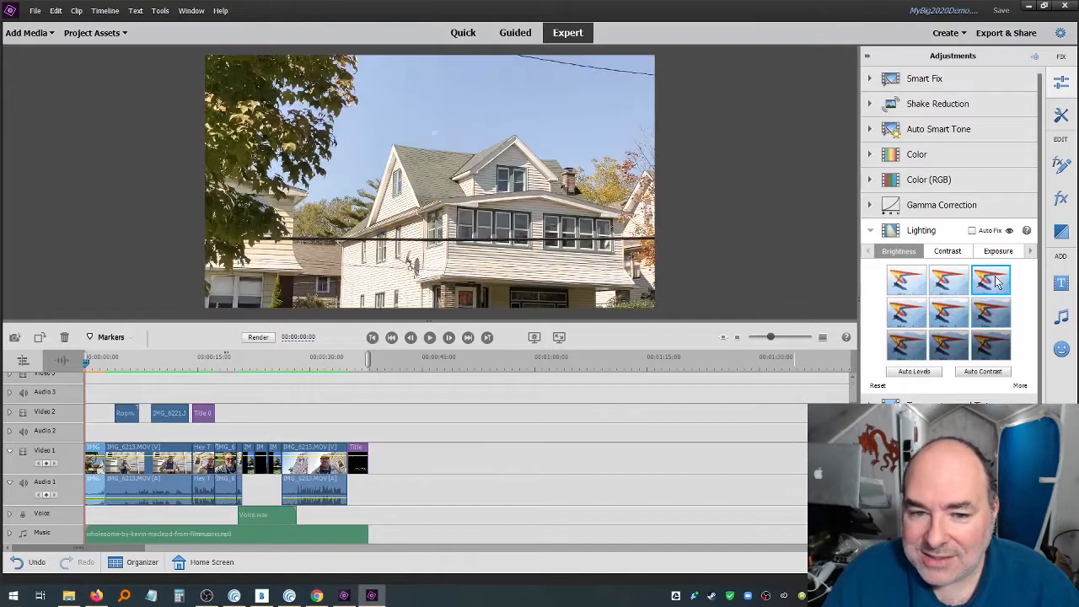
pyautogui.click(954, 251)
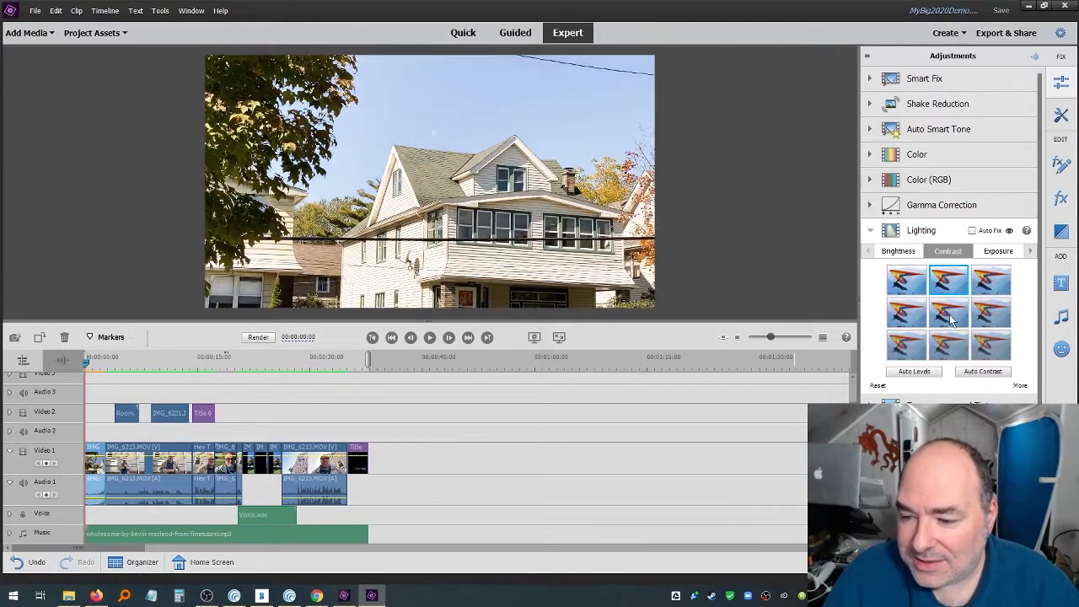
pyautogui.click(998, 250)
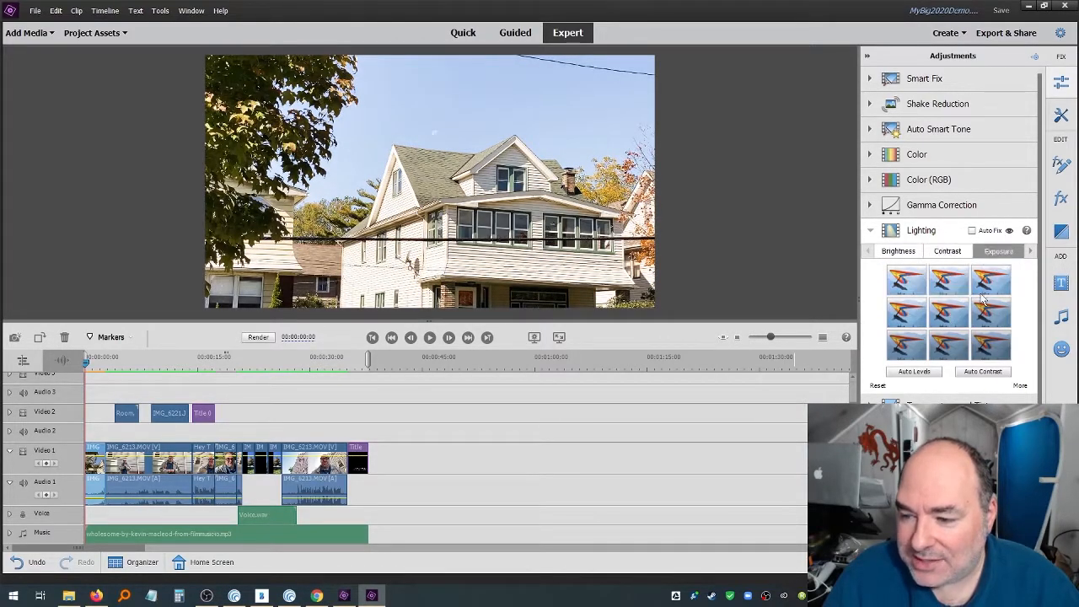
pyautogui.click(1029, 252)
pyautogui.click(1029, 254)
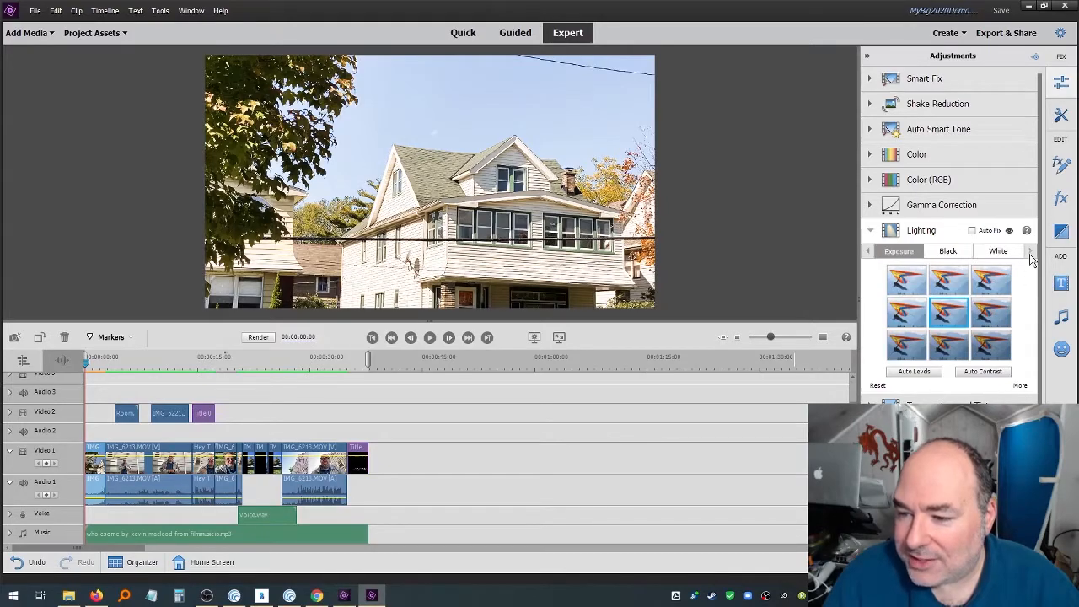
# - Try Black and White presets with Auto Levels and Auto Contrast on the opening clip, and reset the Lighting adjustment
pyautogui.click(949, 250)
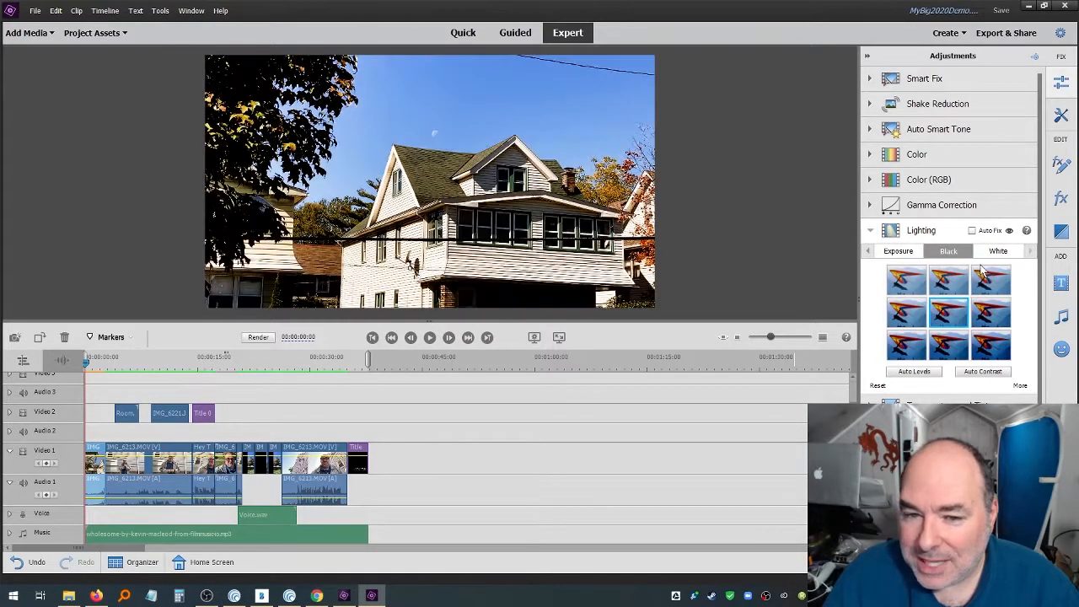
pyautogui.click(998, 250)
pyautogui.click(915, 372)
pyautogui.click(976, 373)
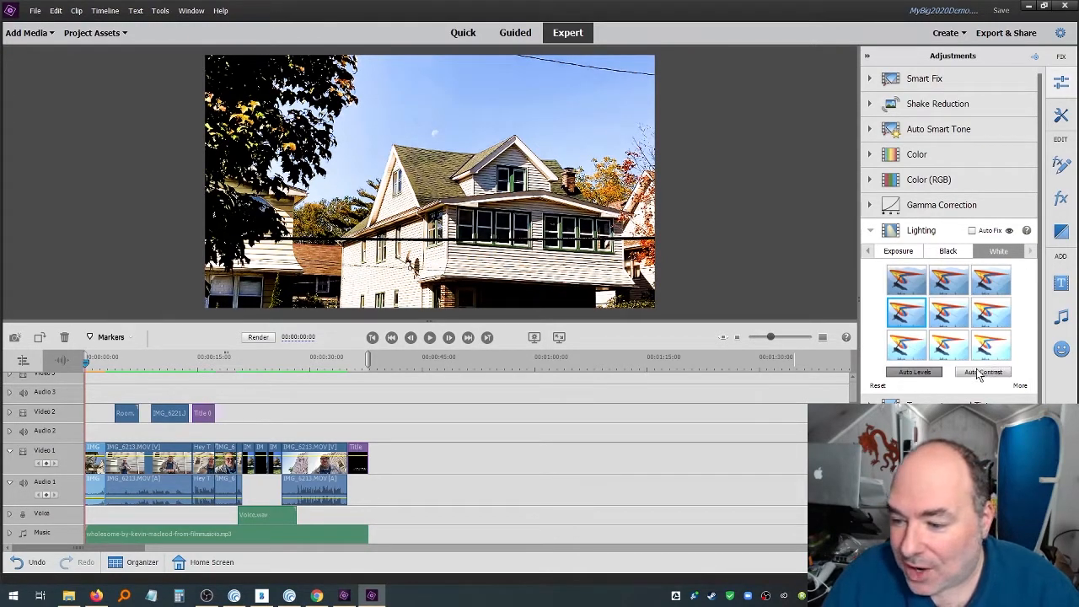
pyautogui.click(877, 386)
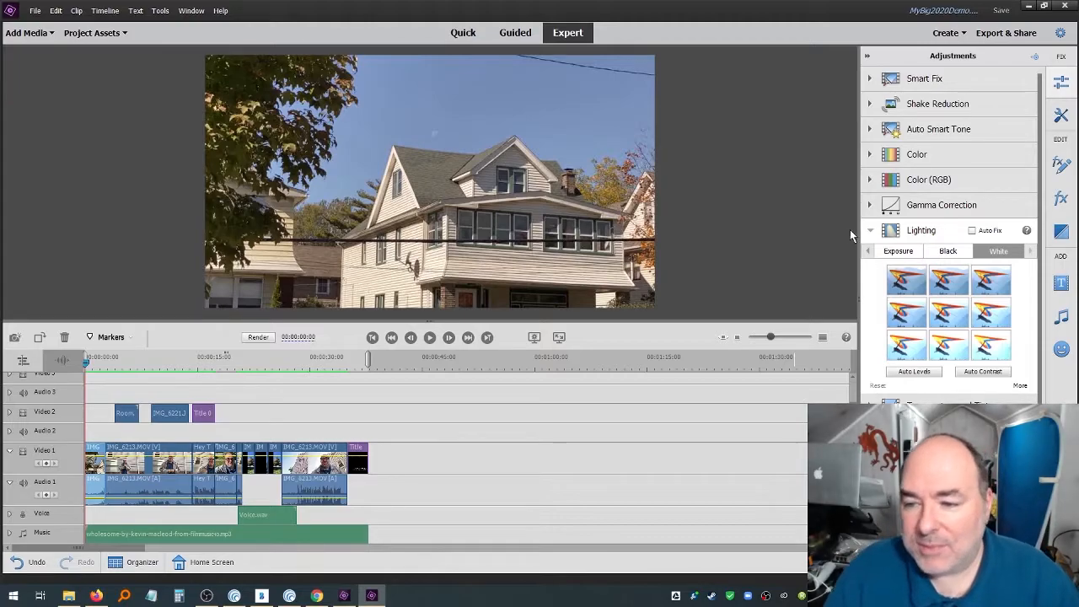
pyautogui.click(870, 231)
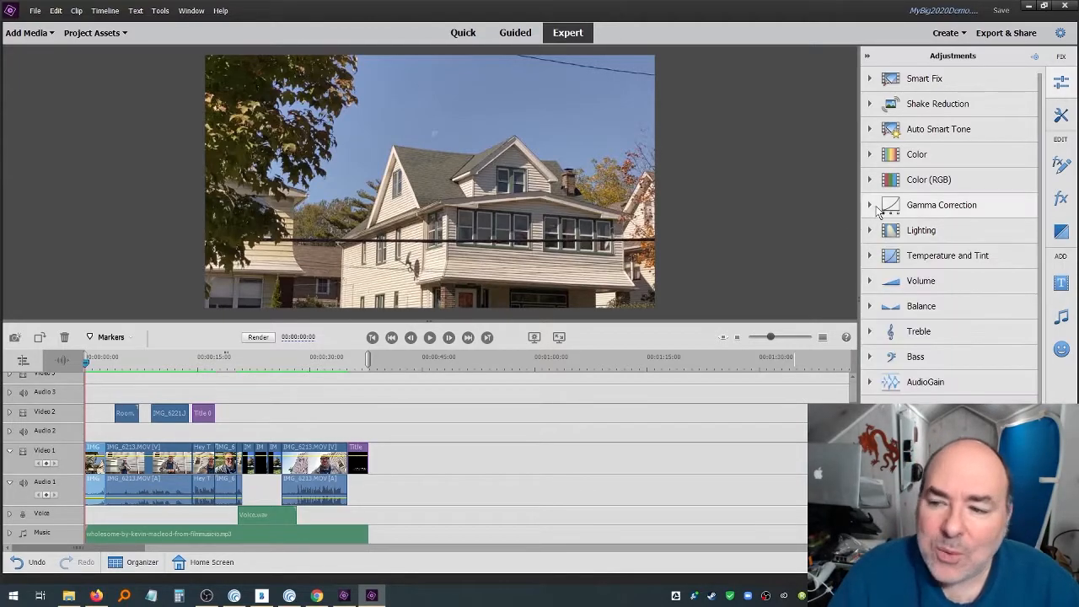
# - Darken the opening clip with the first preset in the third row of Gamma Correction
pyautogui.click(872, 205)
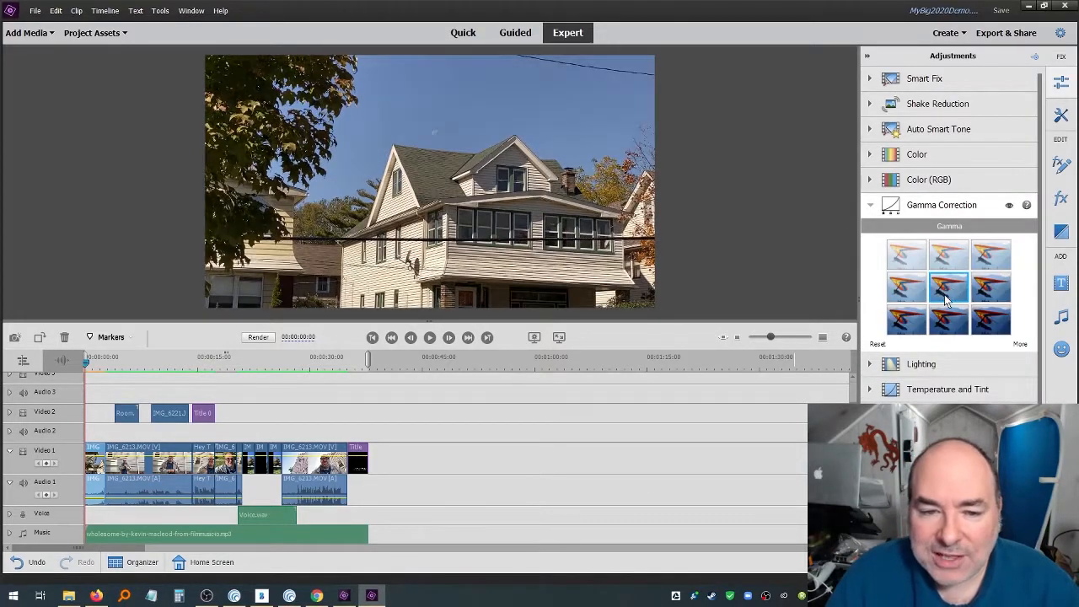
pyautogui.click(948, 314)
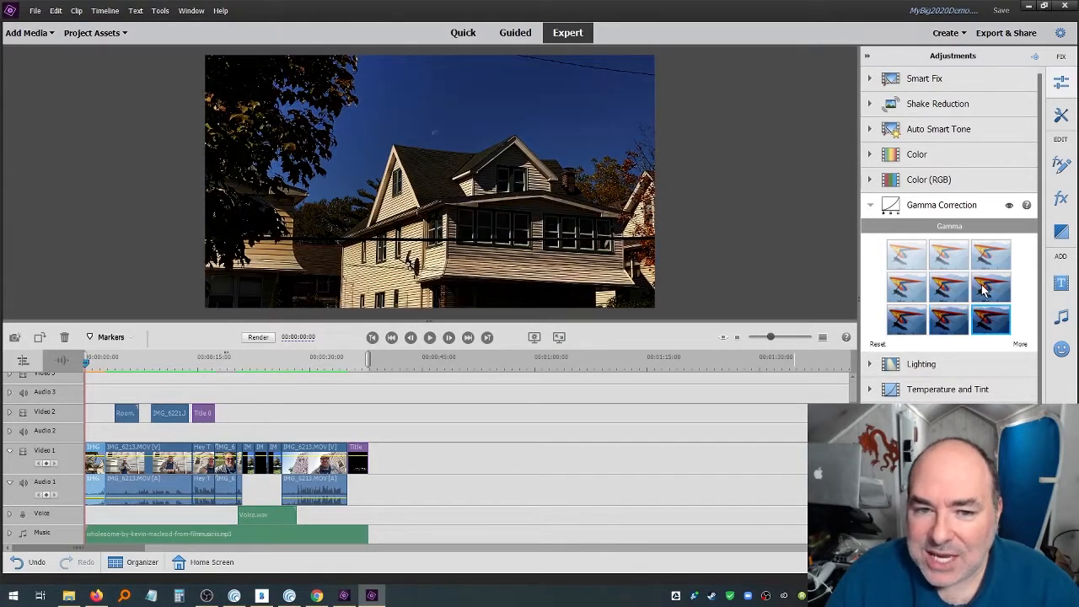
pyautogui.click(921, 327)
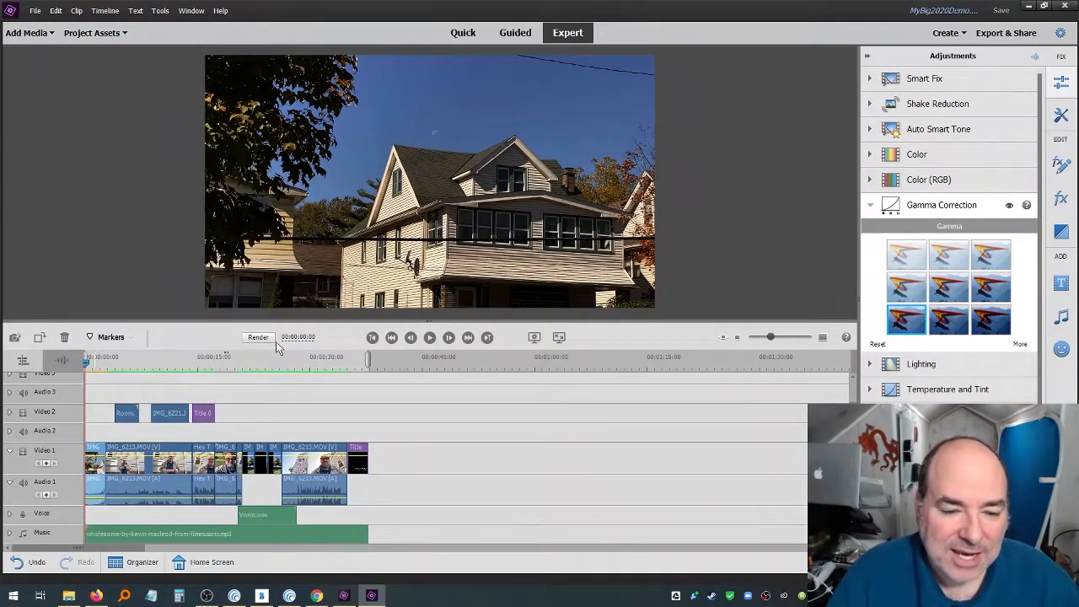
# - Play back the gamma-corrected opening clip, return to the timeline start, and render the timeline for a smooth preview
pyautogui.click(431, 337)
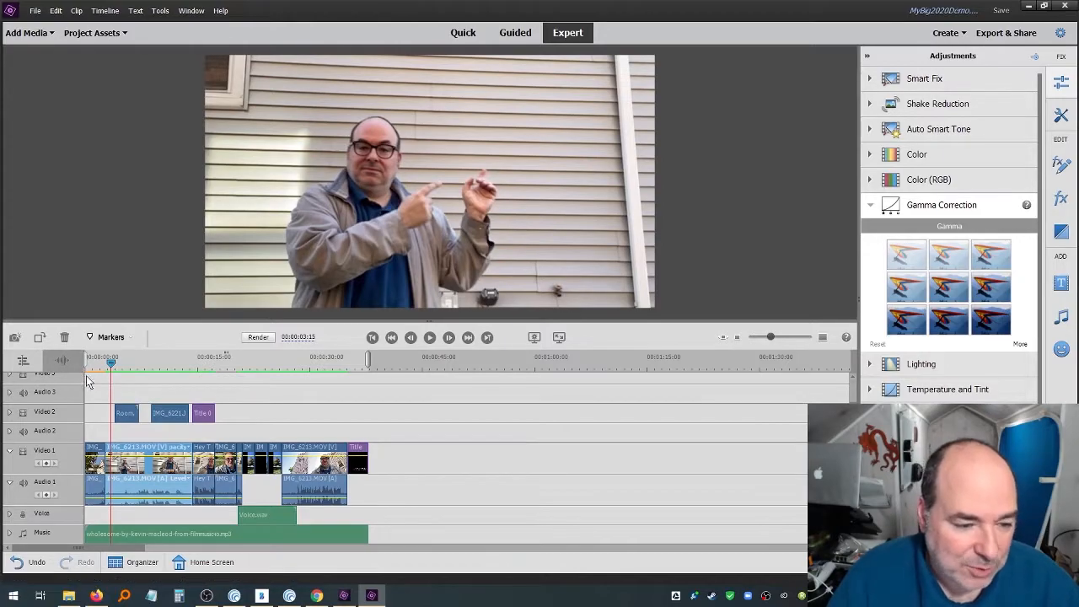
pyautogui.click(114, 361)
pyautogui.moveTo(114, 361); pyautogui.dragTo(72, 363)
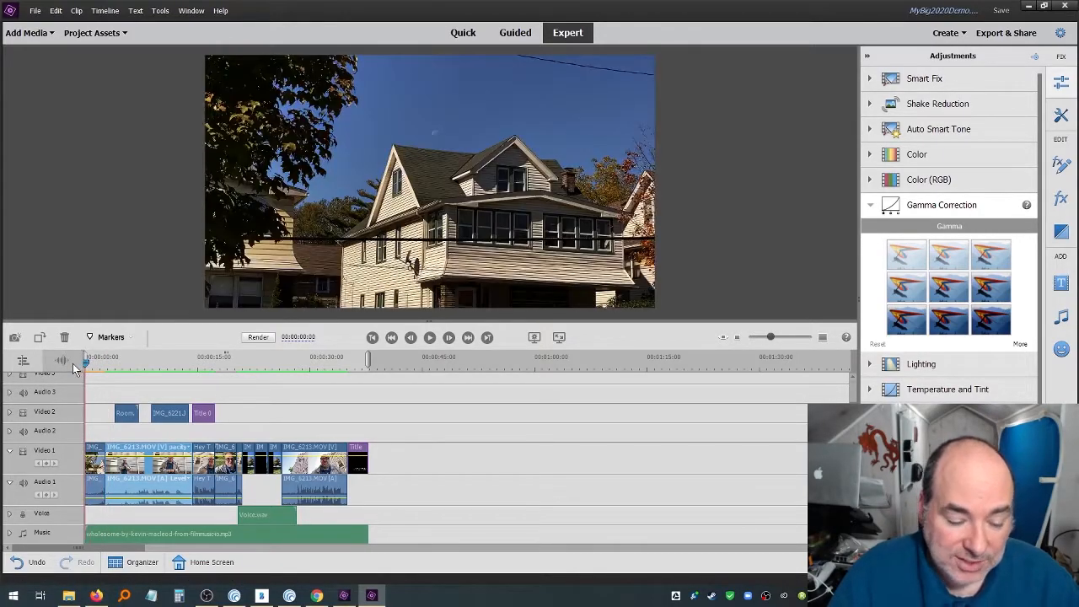
pyautogui.press('Return')
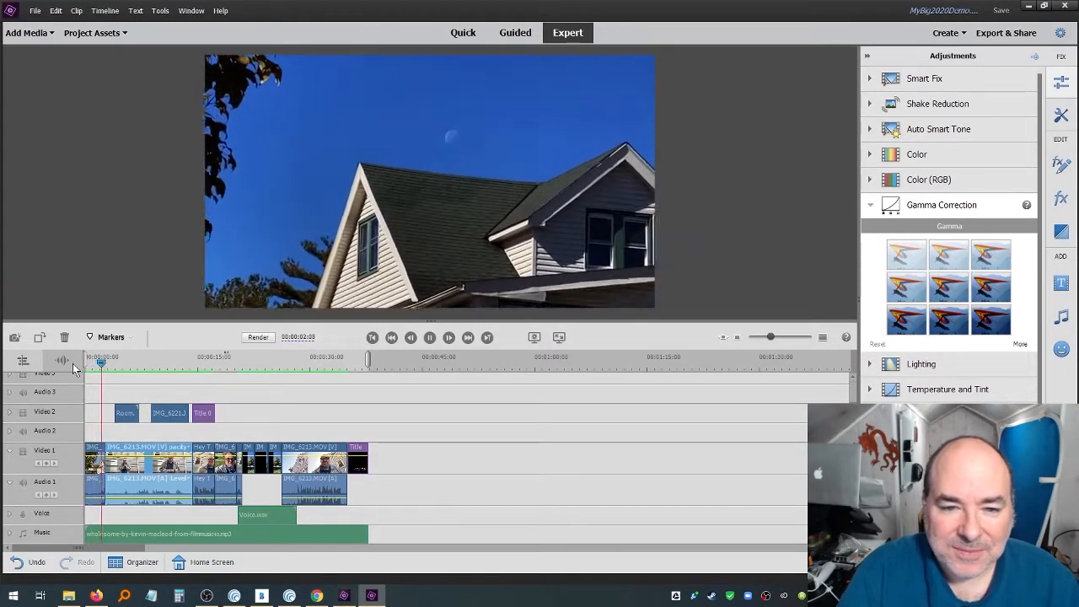
pyautogui.click(72, 363)
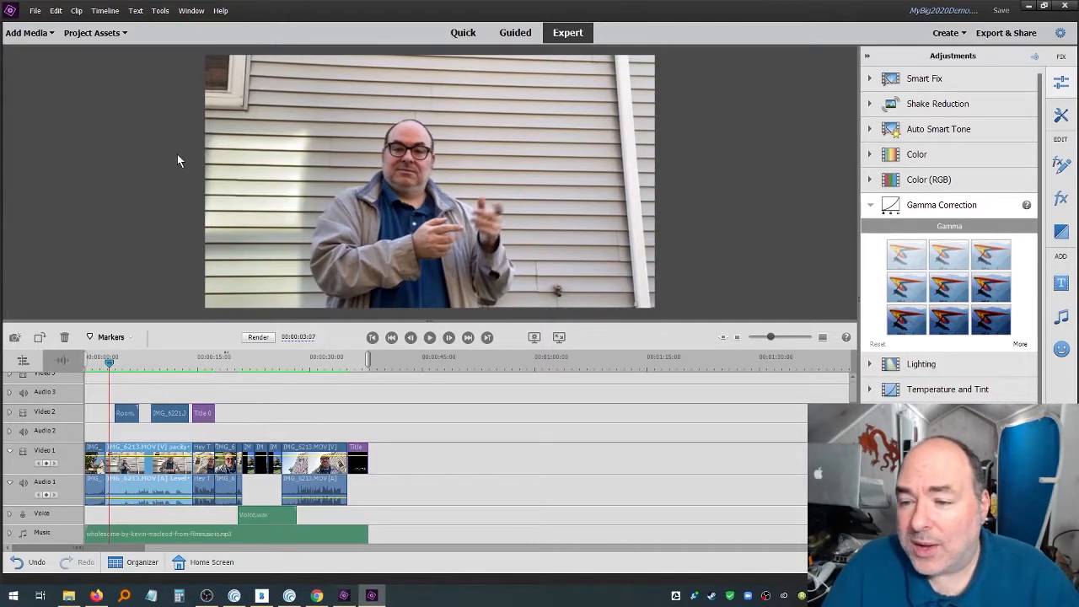
# - Look over the video and audio tools available alongside the clip adjustments
pyautogui.click(871, 206)
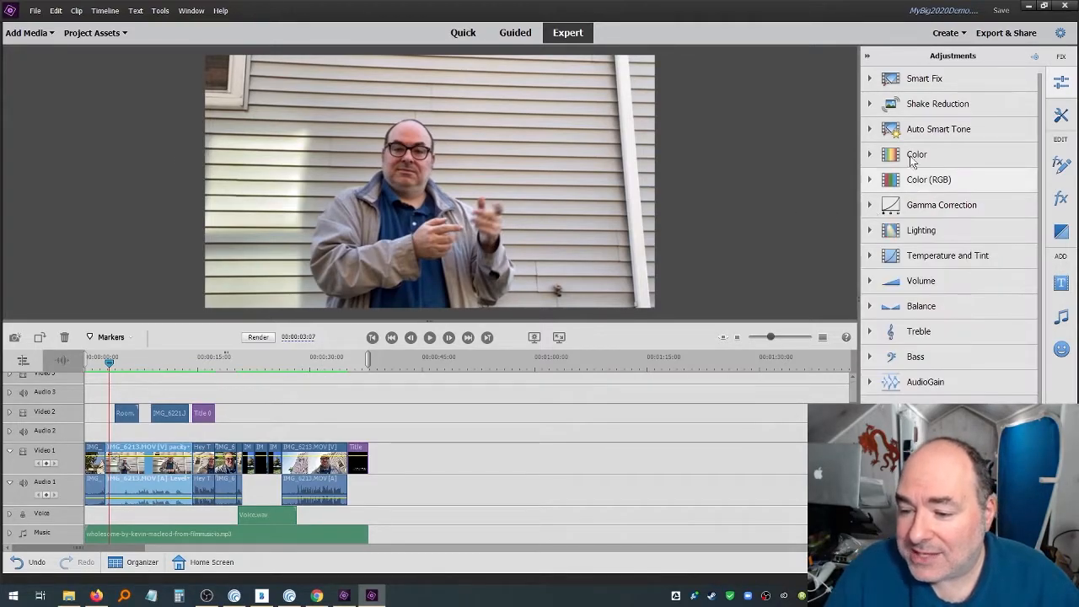
pyautogui.click(1062, 81)
pyautogui.click(1062, 114)
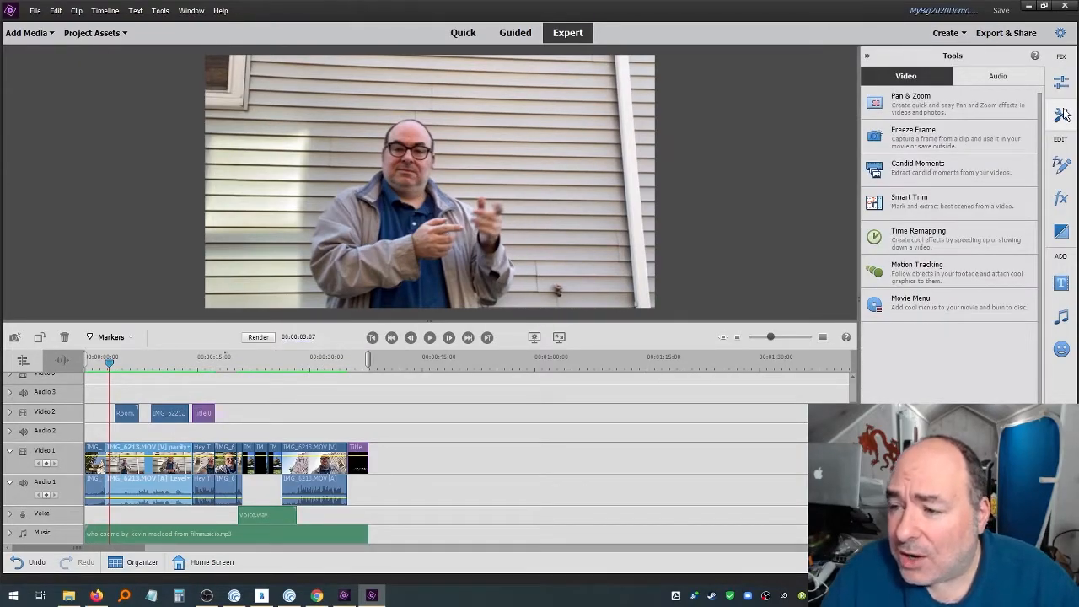
pyautogui.click(1061, 80)
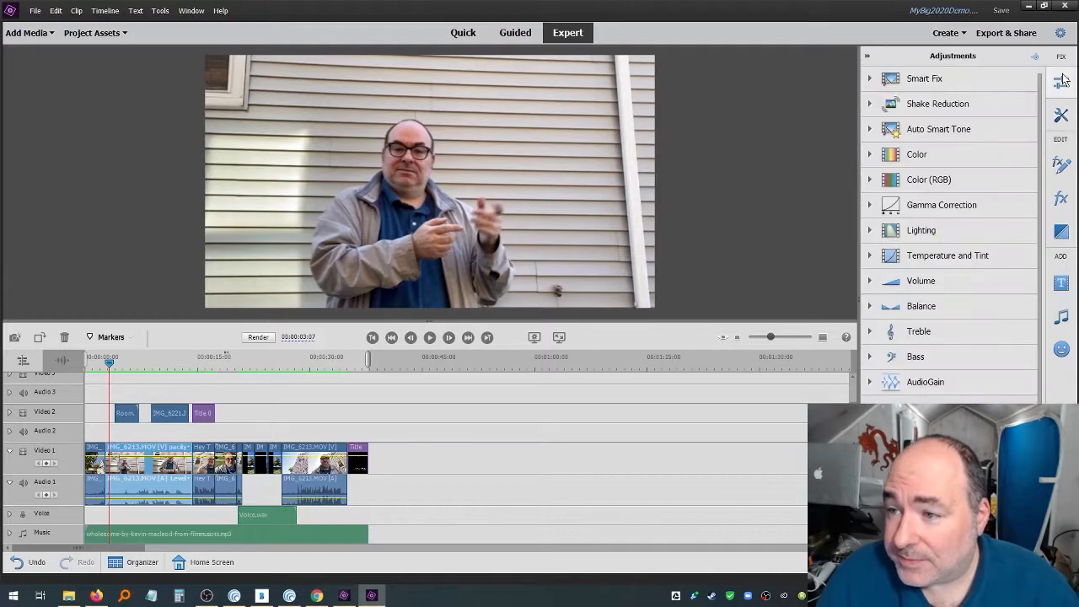
pyautogui.click(1062, 114)
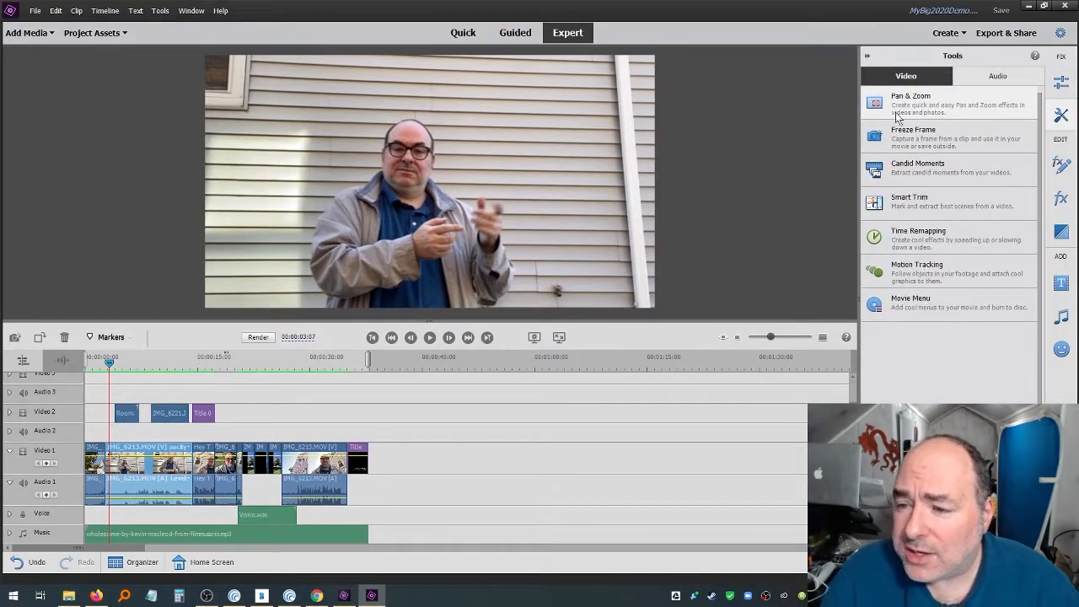
pyautogui.click(995, 76)
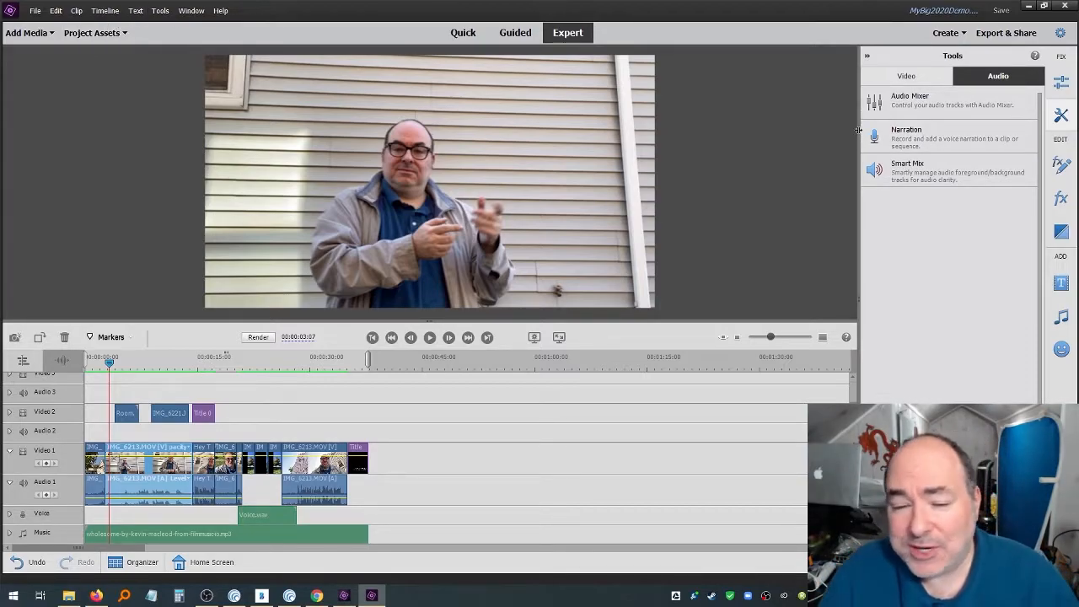
pyautogui.click(901, 81)
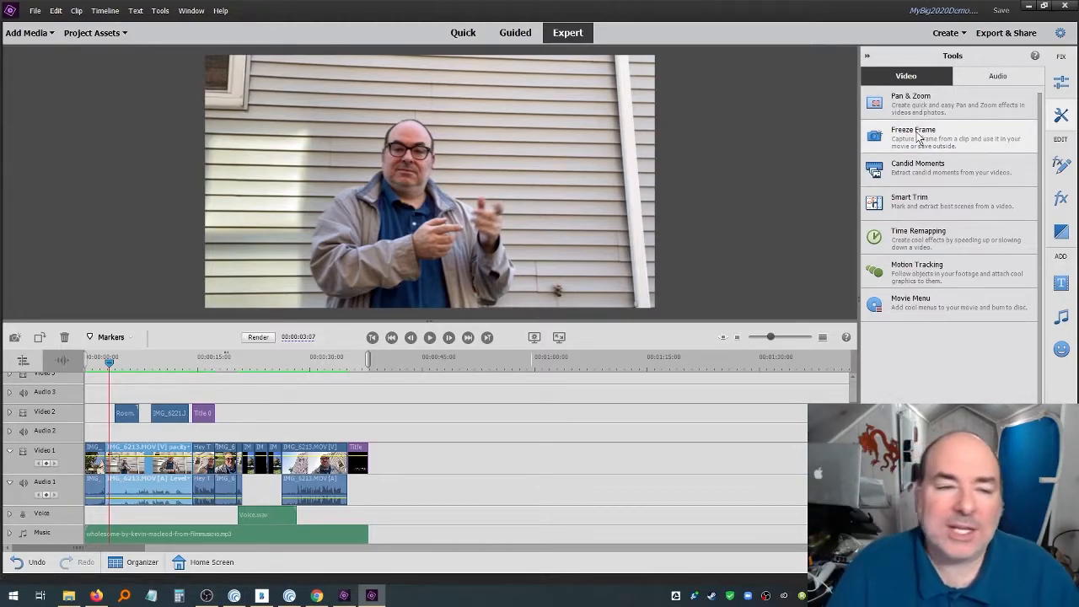
# - Add IMG_6214.MOV from the Video Demo project folder to the Video 1 track at about 45 seconds, beyond the closing title
pyautogui.click(93, 33)
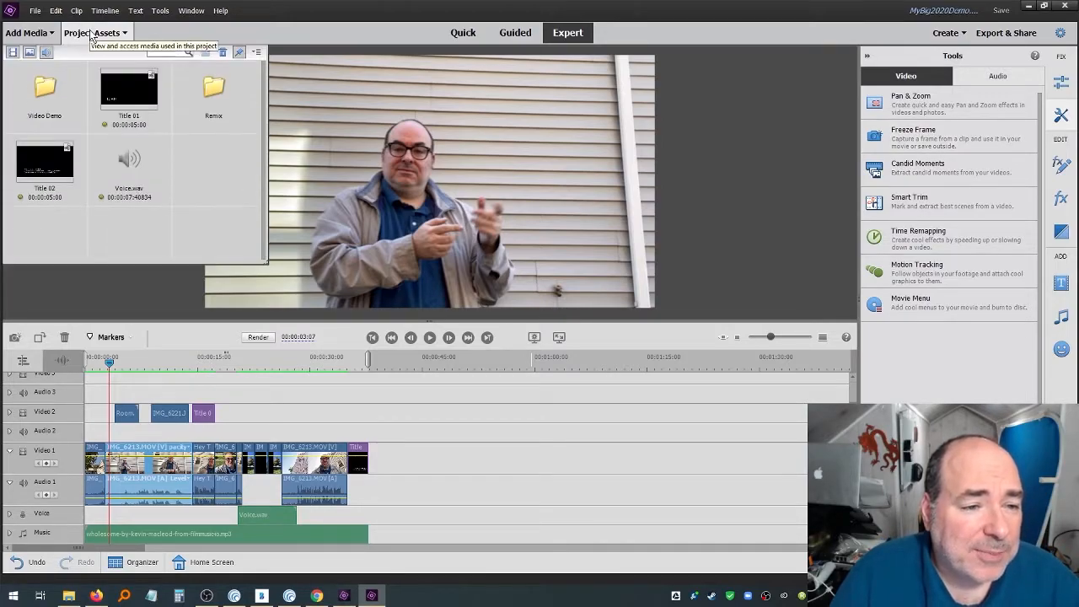
pyautogui.doubleClick(47, 88)
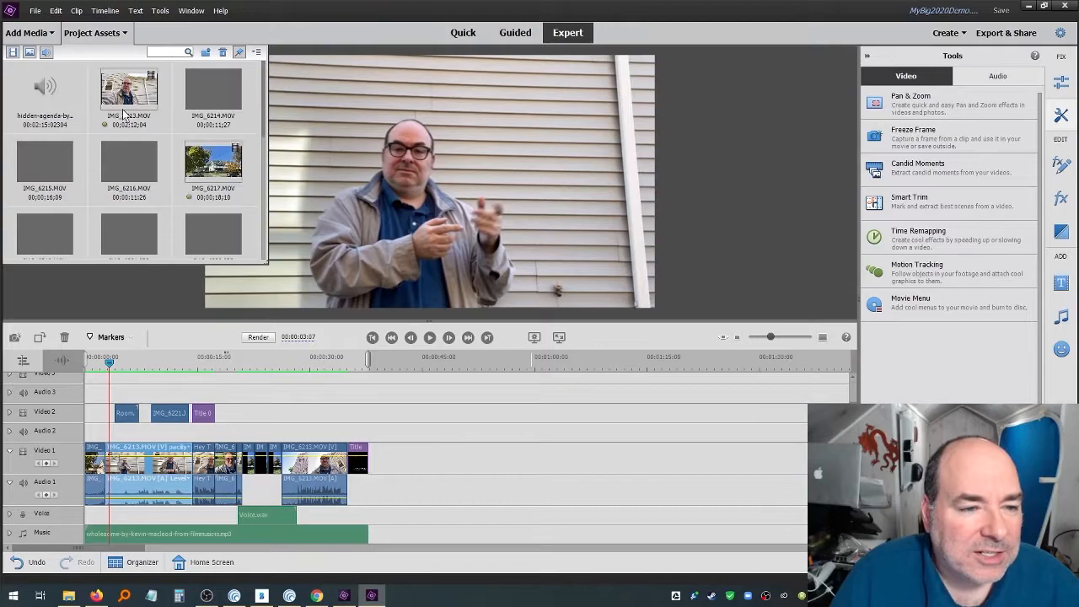
pyautogui.moveTo(219, 114); pyautogui.dragTo(424, 459)
# - Insert a 5-second freeze frame into the IMG_6214.MOV clip at 00:00:49:13 and scrub through the result
pyautogui.click(455, 356)
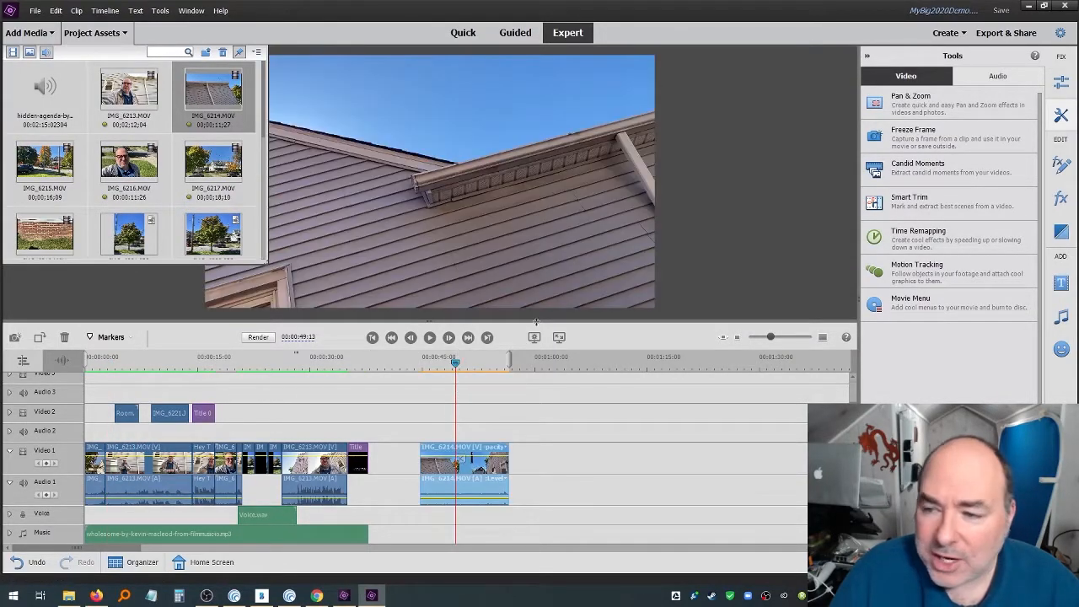
pyautogui.click(911, 135)
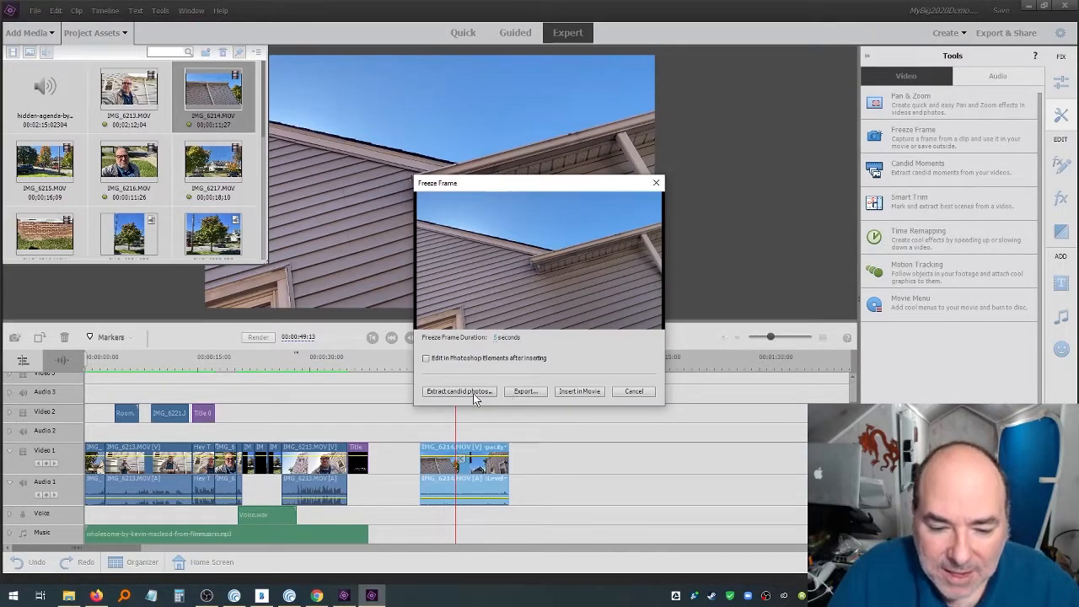
pyautogui.click(579, 391)
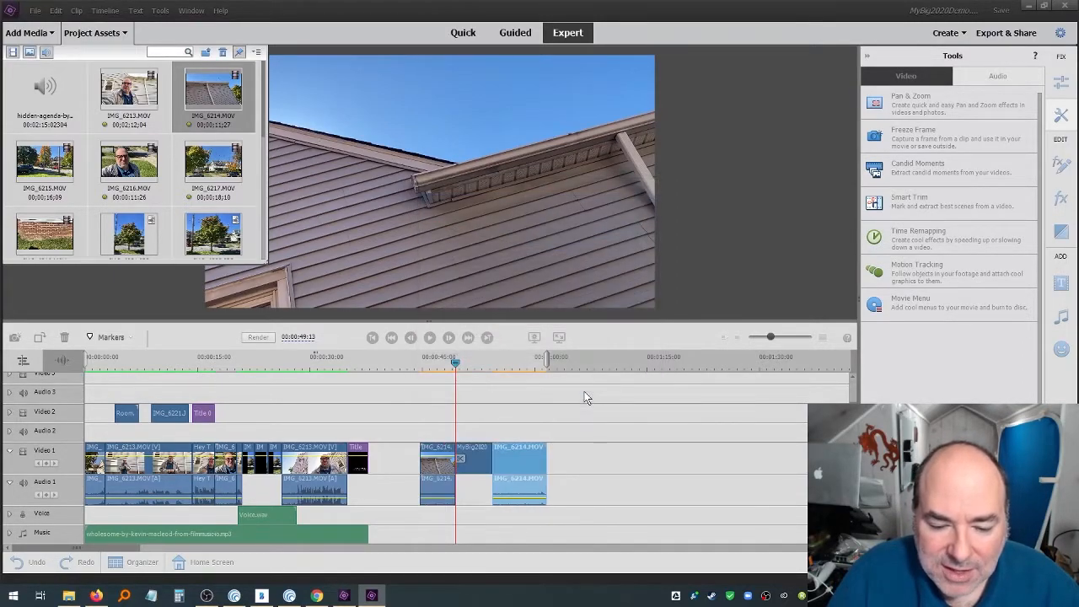
pyautogui.click(448, 366)
pyautogui.moveTo(449, 371); pyautogui.dragTo(520, 382)
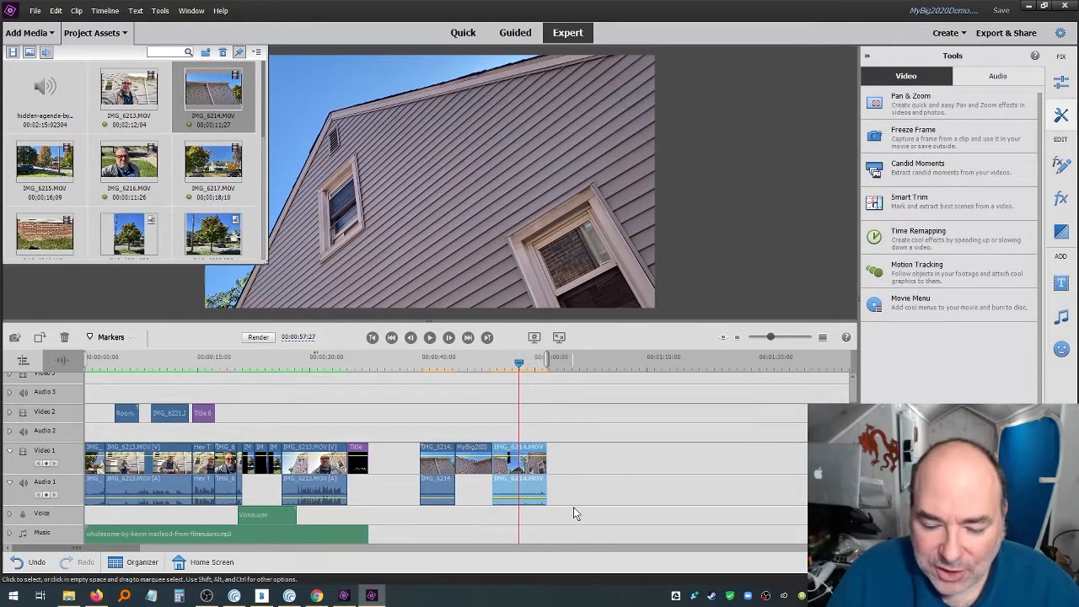
# - Delete the IMG_6214.MOV freeze-frame clips and add IMG_6216.MOV to Video 1 at about 47 seconds, beyond the closing title
pyautogui.moveTo(573, 508); pyautogui.dragTo(428, 432)
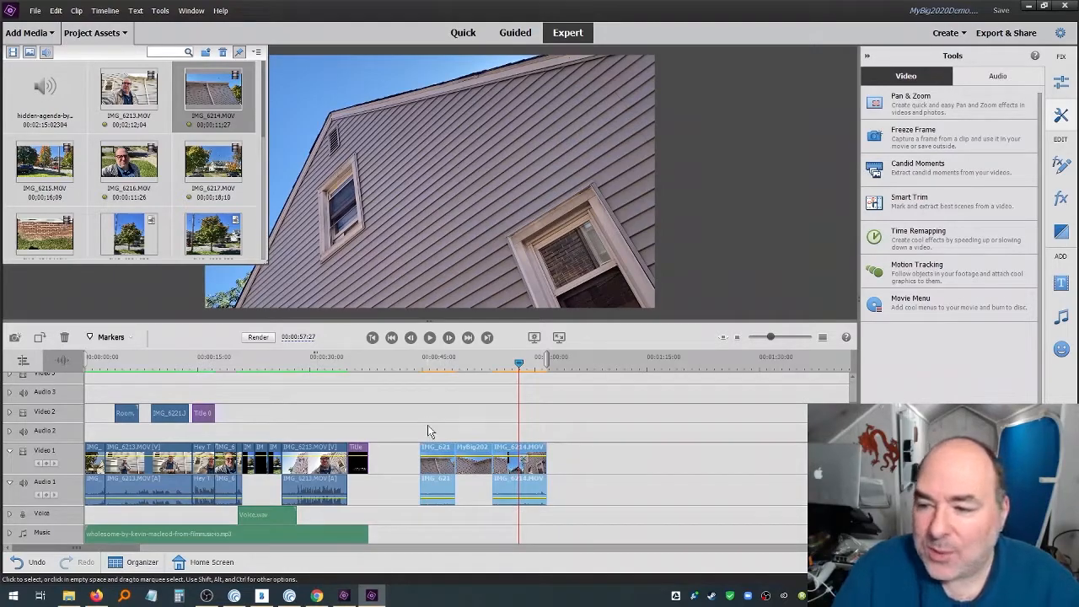
pyautogui.press('Delete')
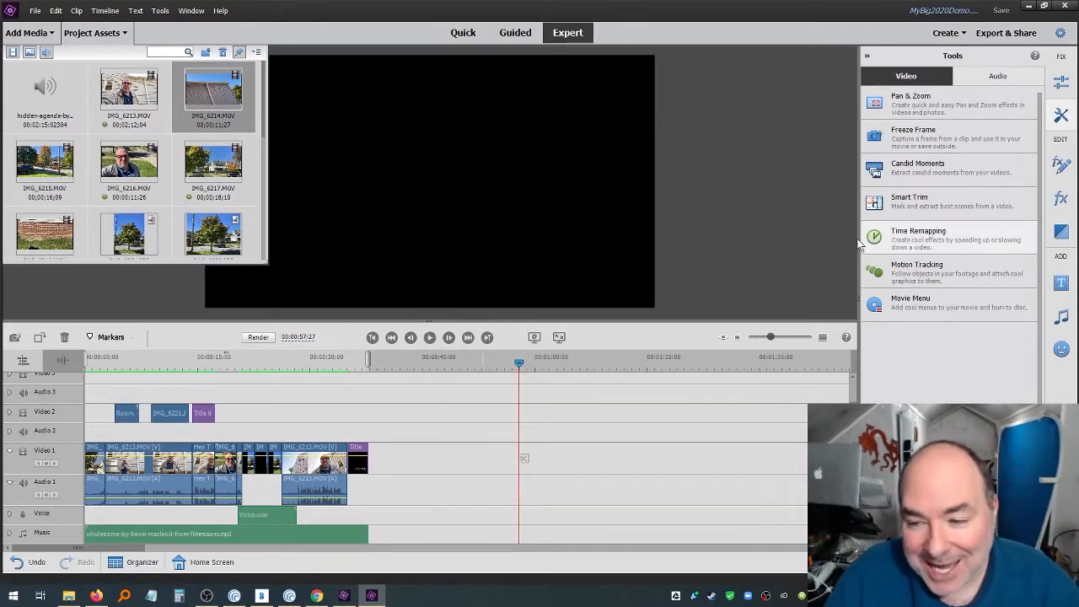
pyautogui.moveTo(145, 165); pyautogui.dragTo(442, 459)
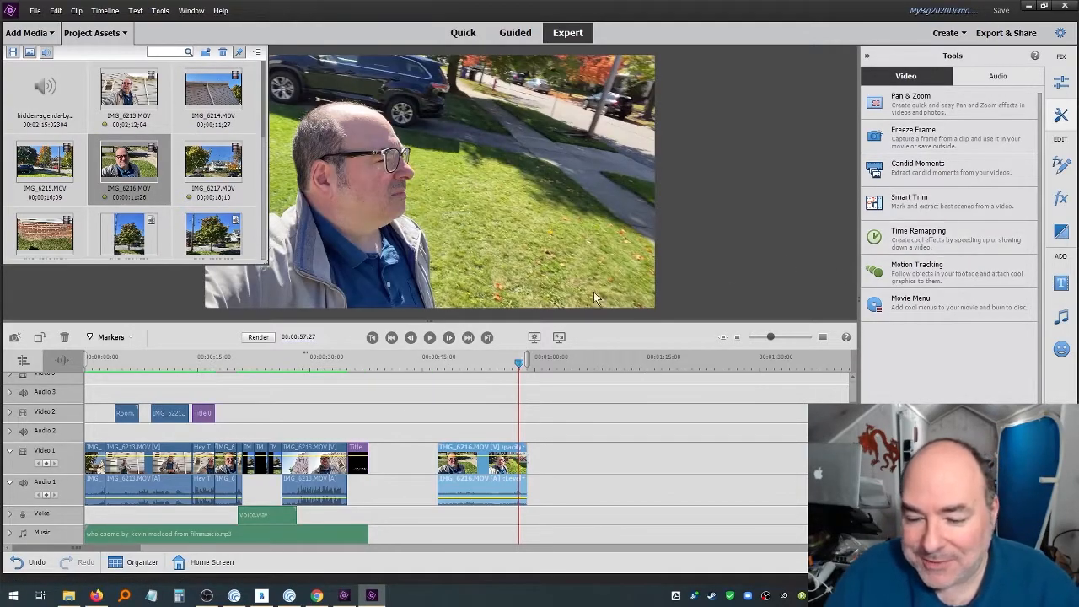
pyautogui.click(476, 367)
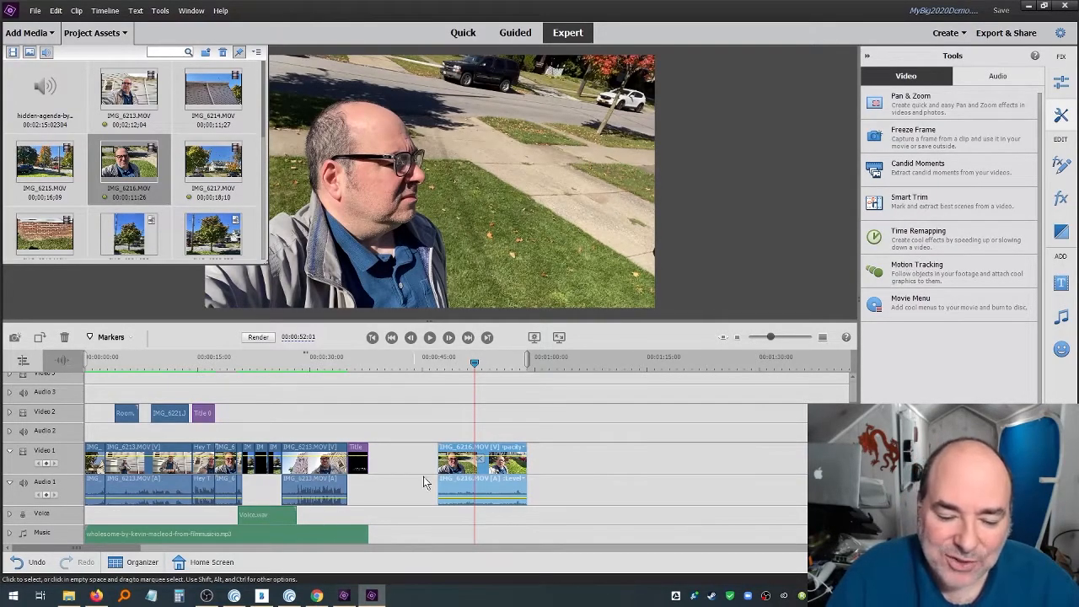
# - Start Time Remapping on IMG_6216.MOV and create a TimeZone about 6.8 seconds long, starting shortly after the clip's beginning
pyautogui.click(901, 238)
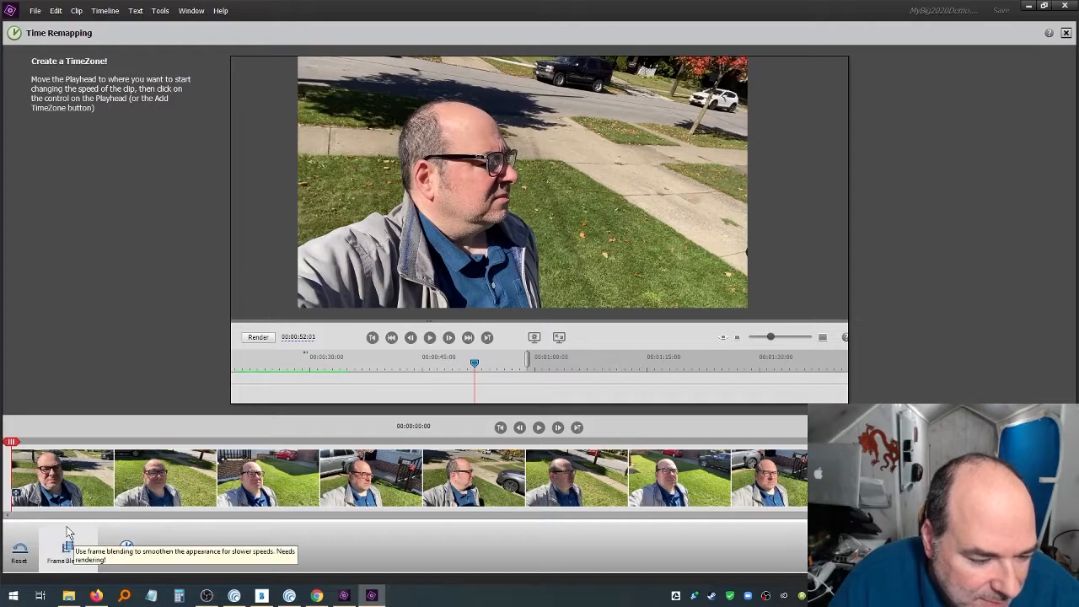
pyautogui.moveTo(10, 447)
pyautogui.mouseDown()
pyautogui.moveTo(43, 447)
pyautogui.moveTo(7, 450)
pyautogui.mouseUp()
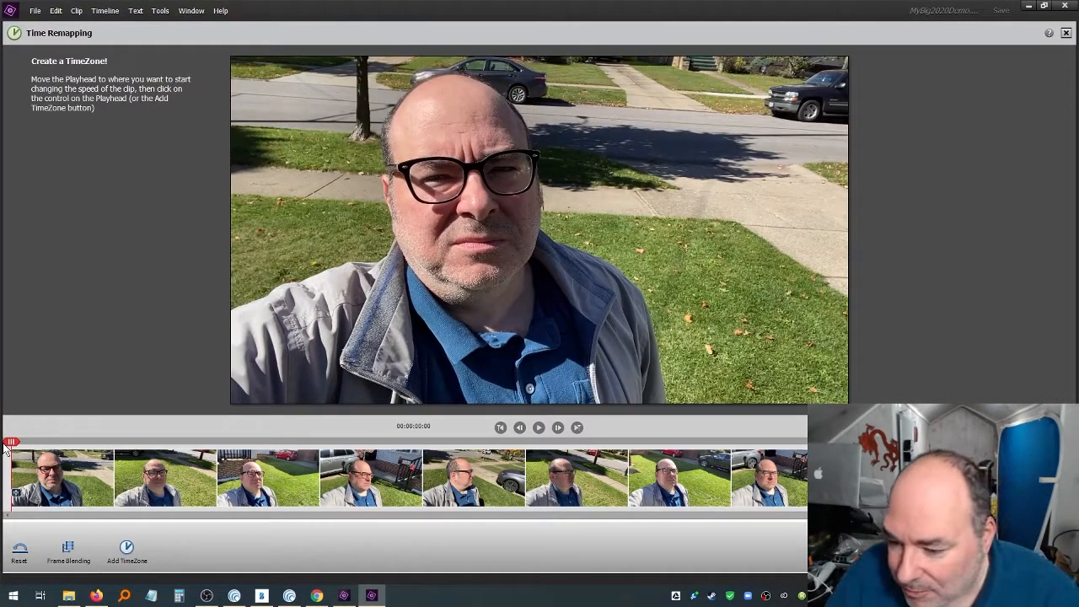
pyautogui.press('space')
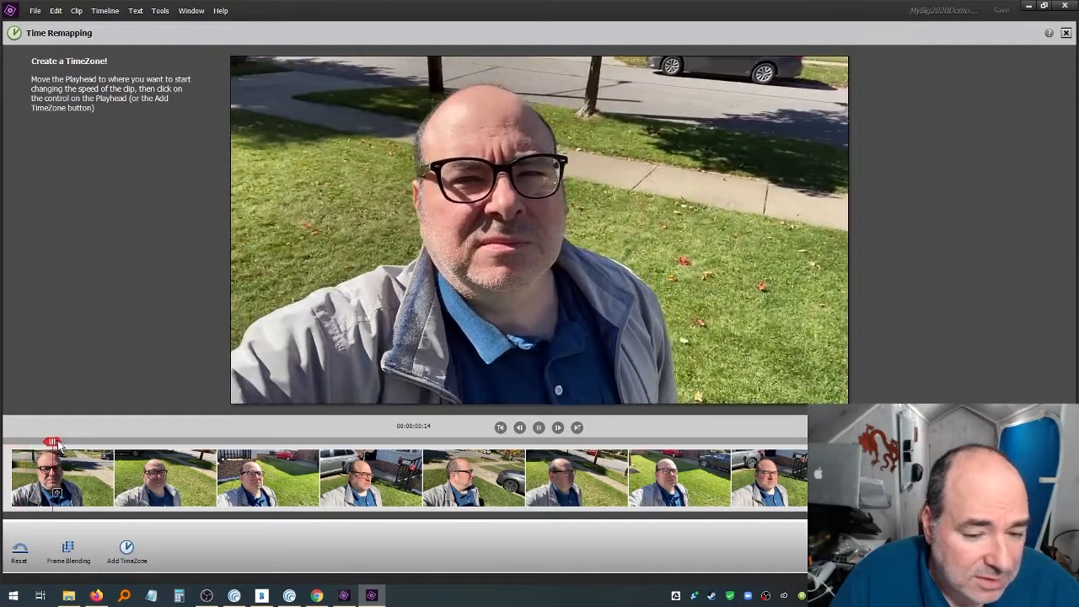
pyautogui.click(67, 497)
pyautogui.moveTo(110, 477); pyautogui.dragTo(665, 478)
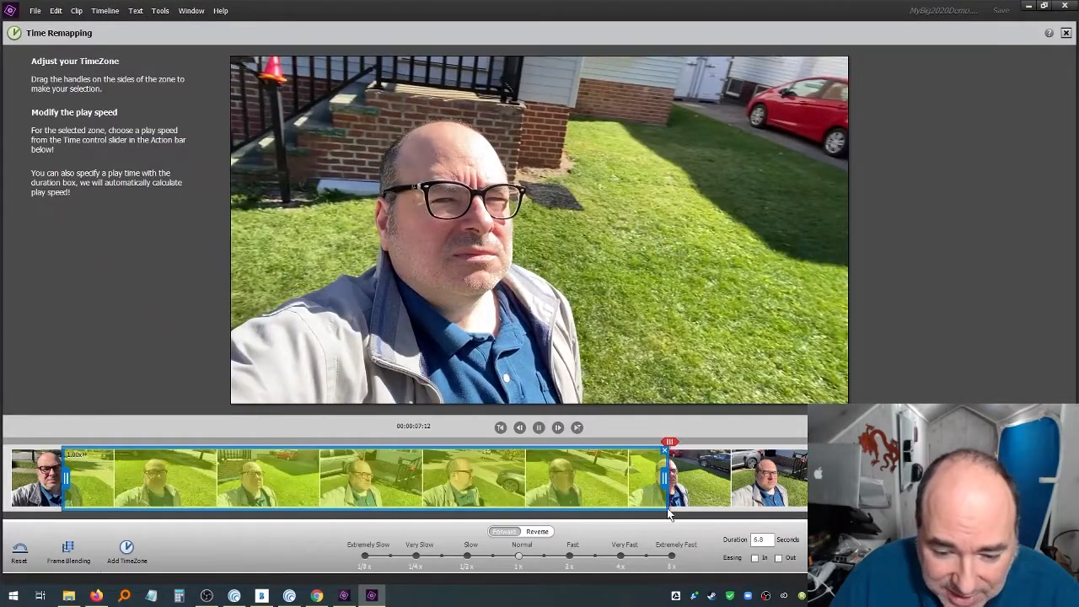
# - Set the TimeZone's speed to Extremely Fast (8x) and apply the remapping without removing the audio
pyautogui.click(671, 558)
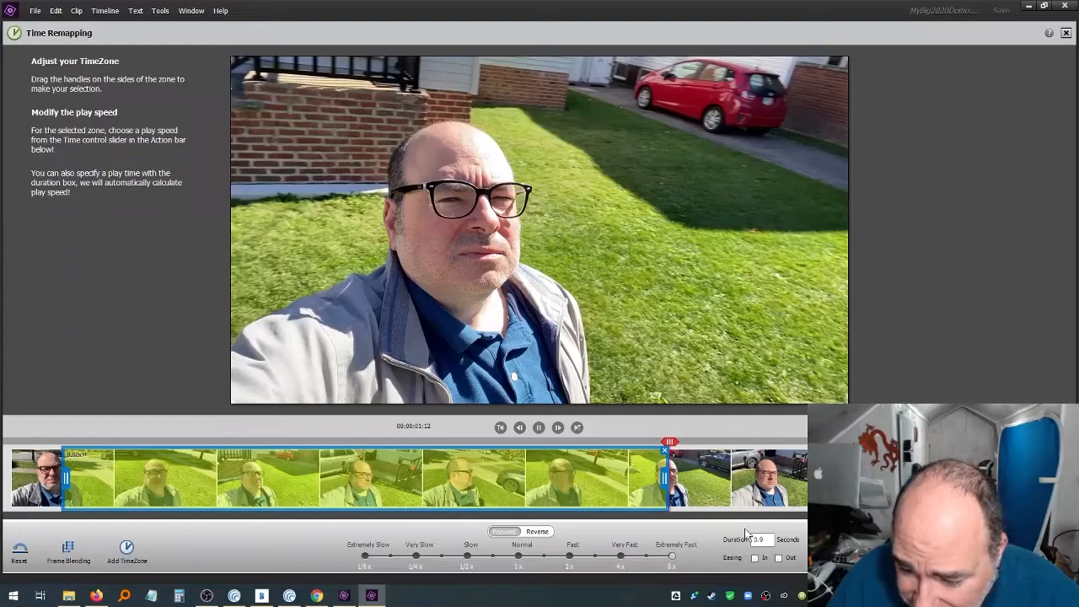
pyautogui.click(1041, 553)
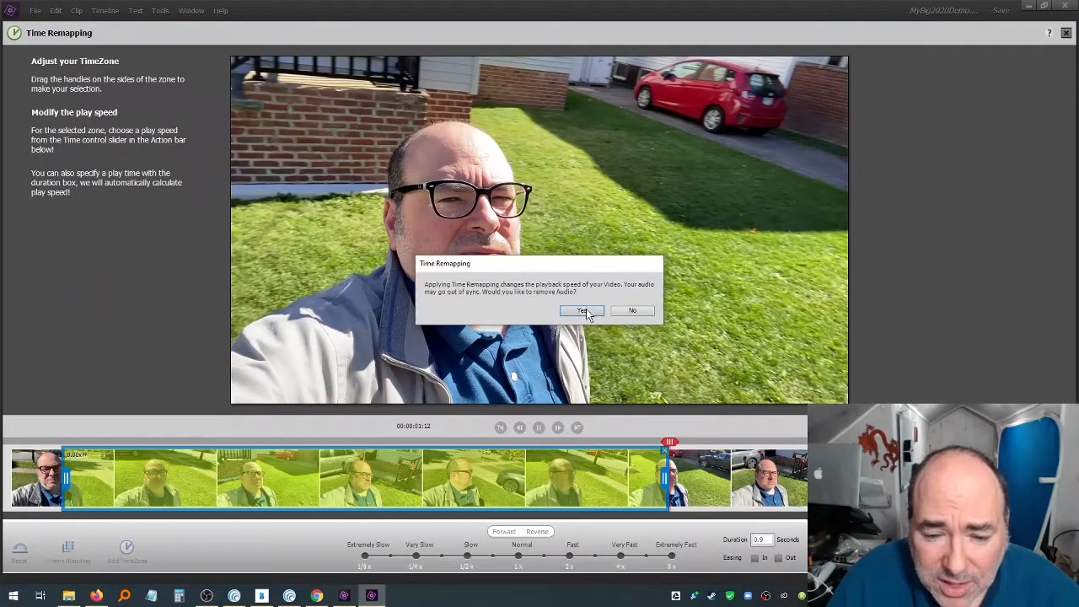
pyautogui.click(630, 311)
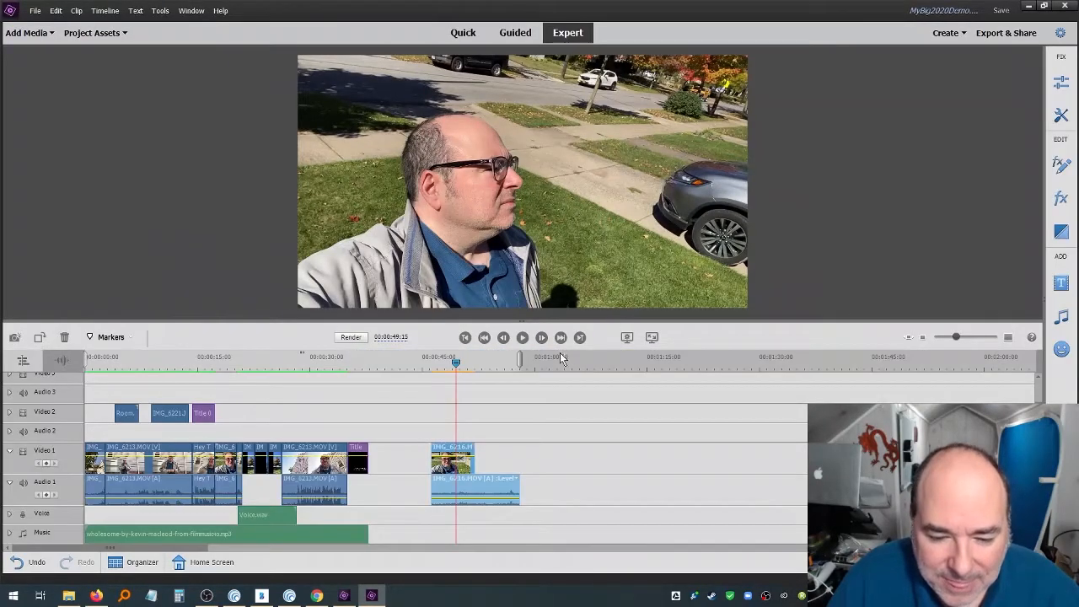
# - Play back the time-remapped IMG_6216.MOV clip twice from its beginning to check the speed change
pyautogui.click(431, 364)
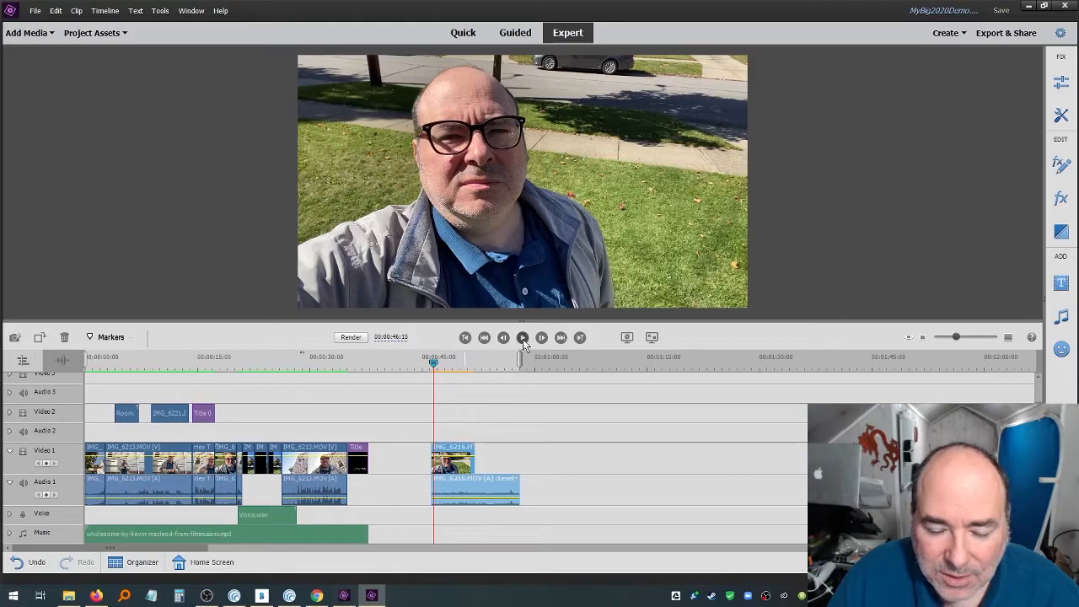
pyautogui.click(522, 338)
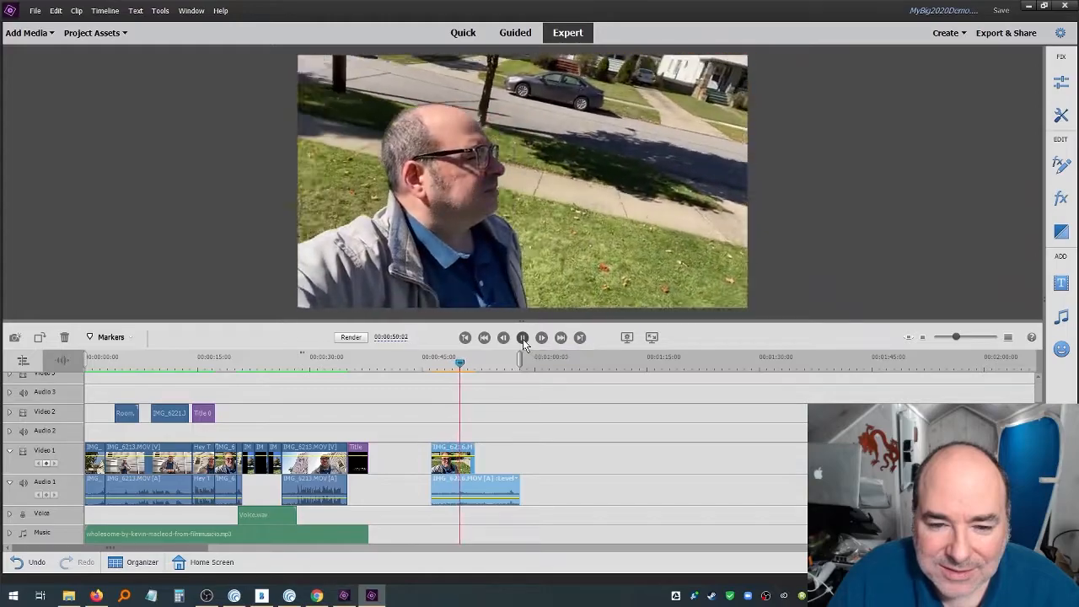
pyautogui.click(523, 338)
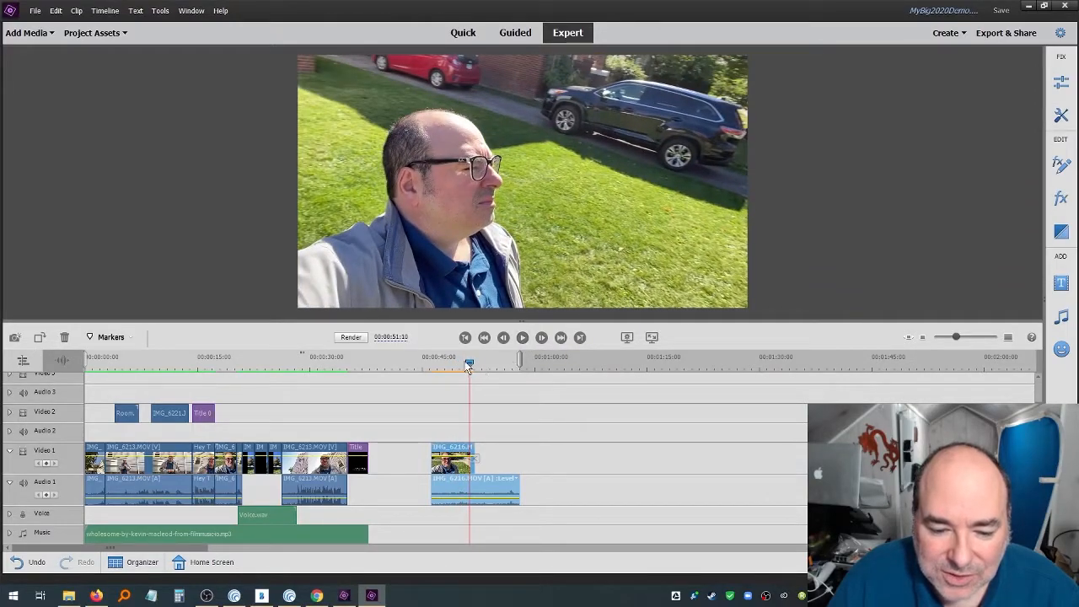
pyautogui.click(426, 362)
pyautogui.click(524, 338)
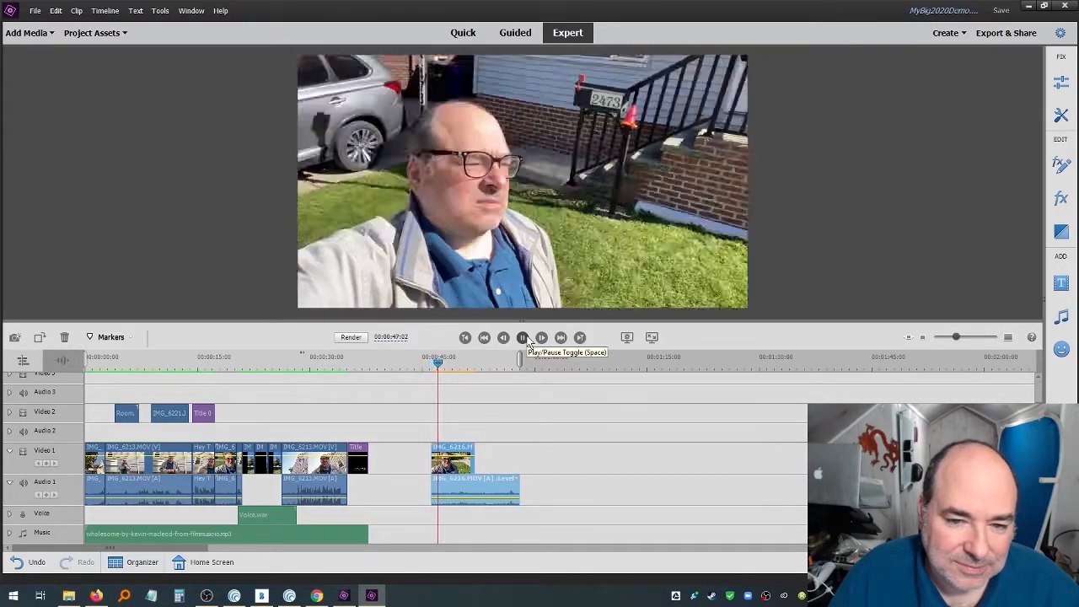
pyautogui.click(524, 338)
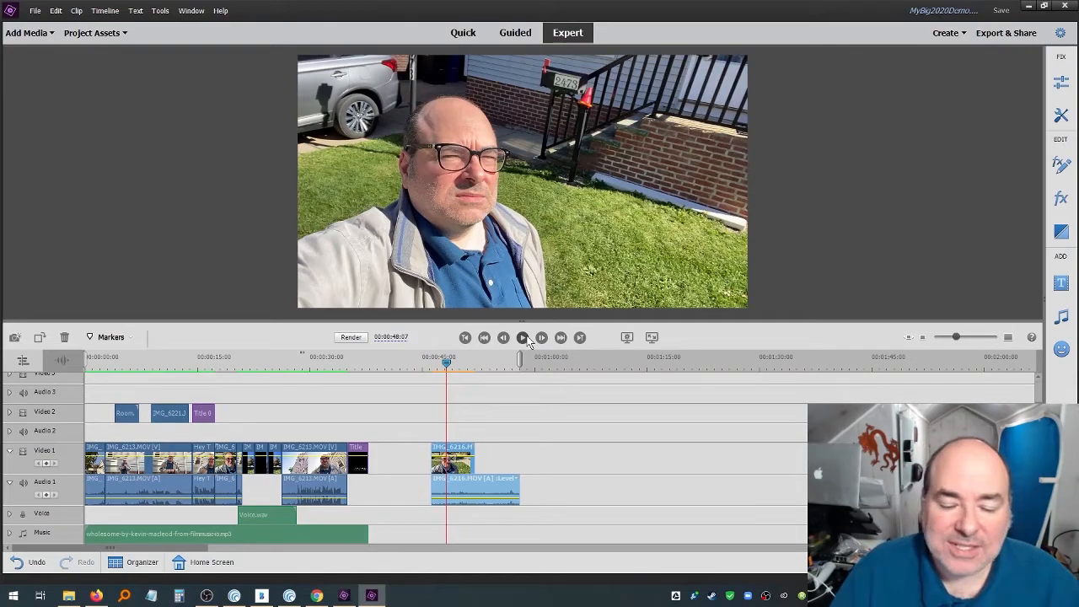
# - Delete the time-remapped IMG_6216.MOV video and audio from the timeline and glance over the video tools
pyautogui.moveTo(514, 519); pyautogui.dragTo(436, 444)
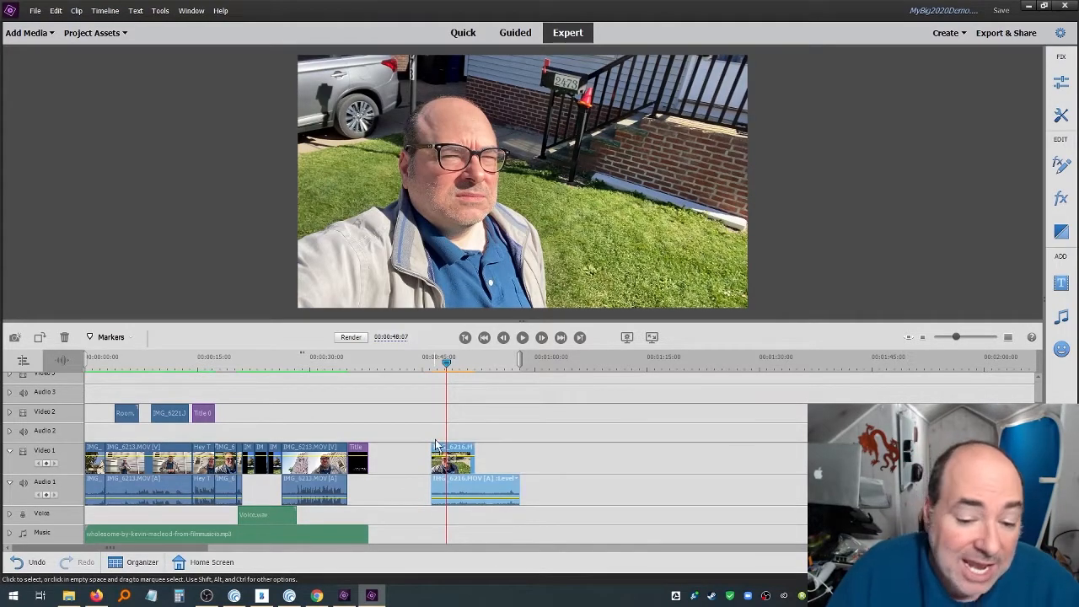
pyautogui.press('Delete')
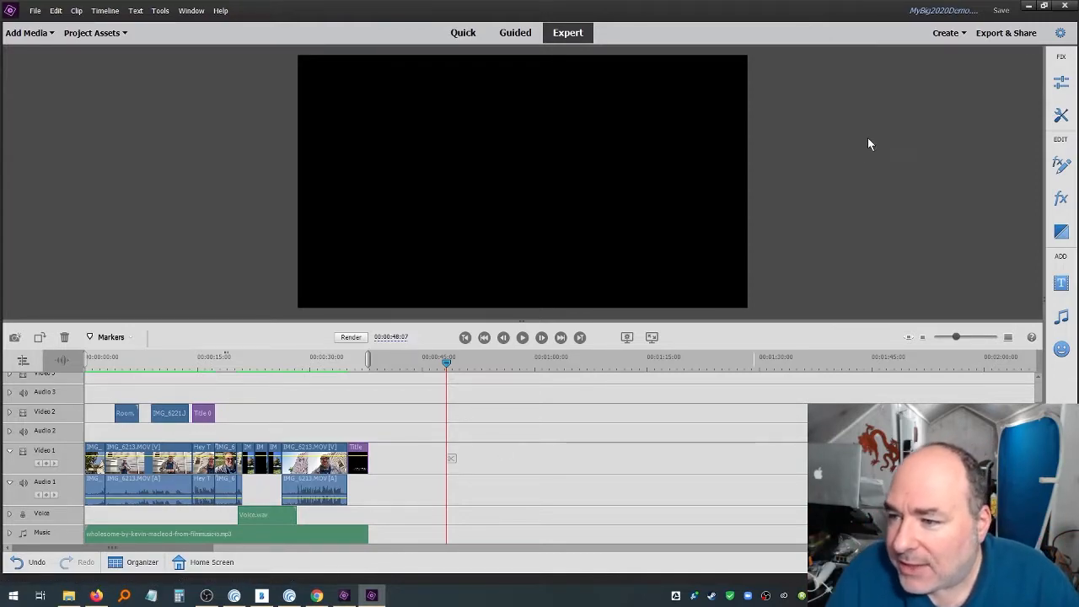
pyautogui.click(1061, 116)
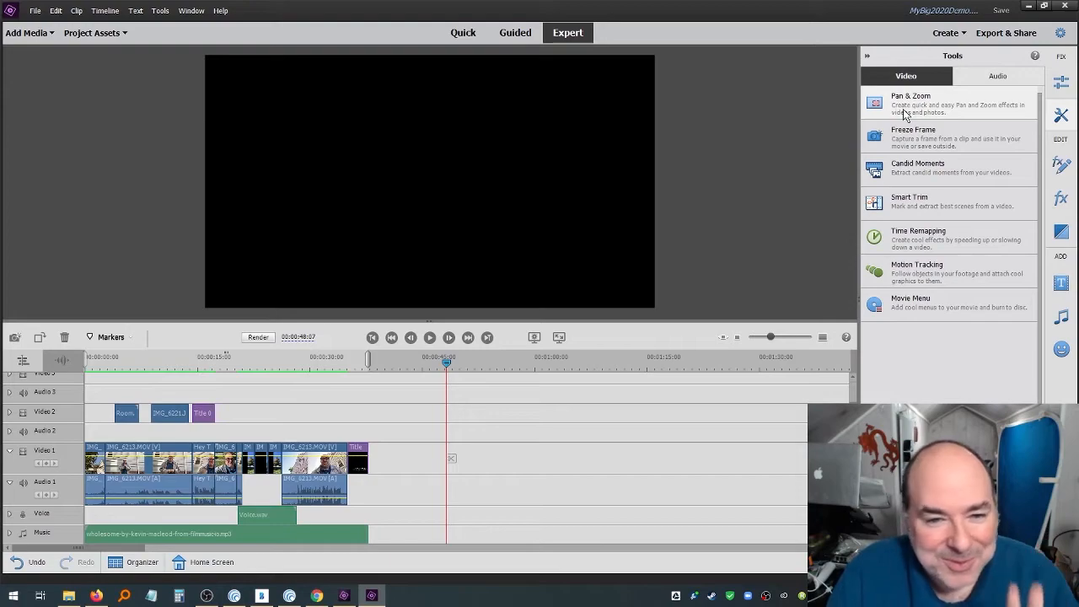
pyautogui.click(867, 56)
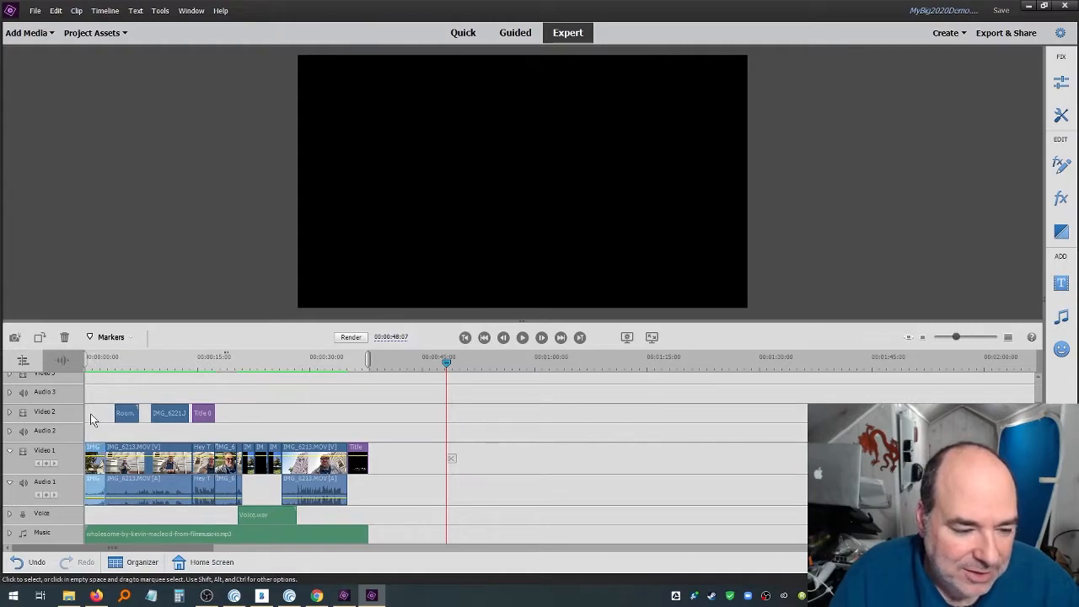
# - Review the opening clip's applied Motion and Opacity settings, trying a lower opacity and returning it to 100%
pyautogui.click(99, 359)
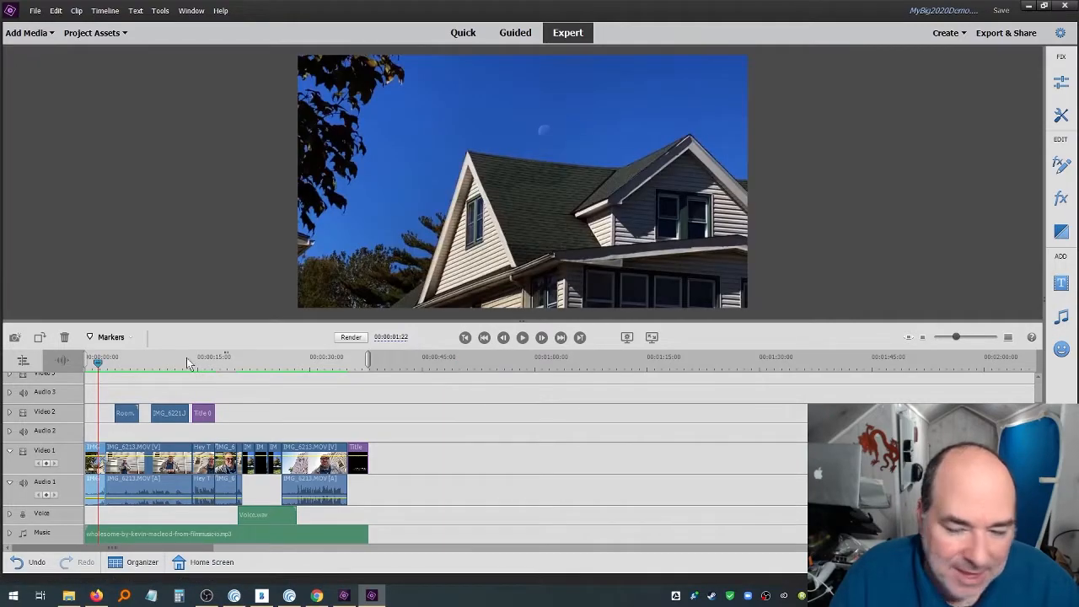
pyautogui.click(1067, 167)
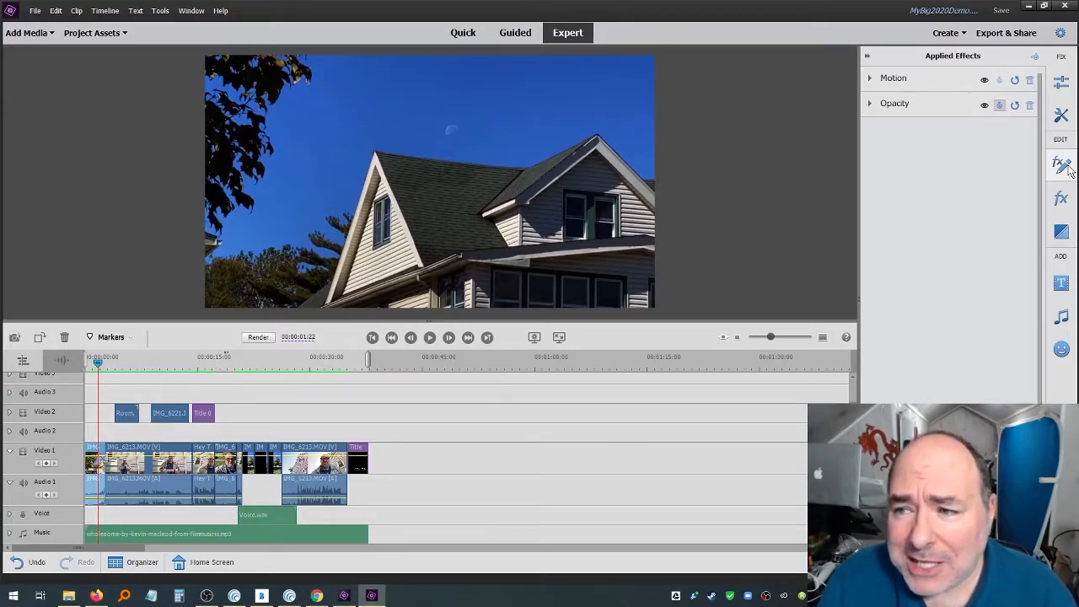
pyautogui.click(870, 80)
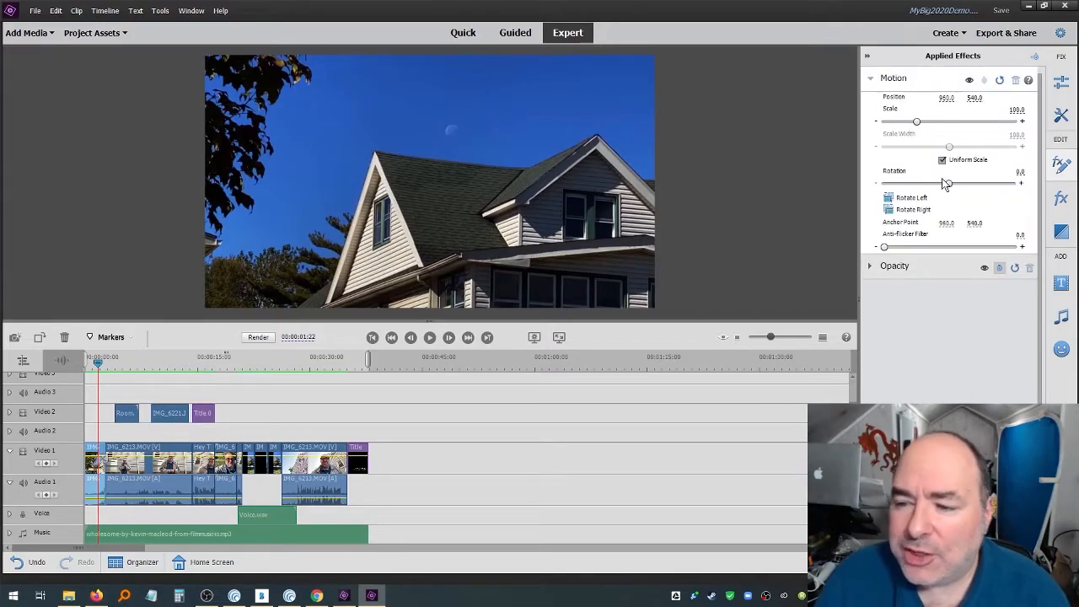
pyautogui.click(870, 266)
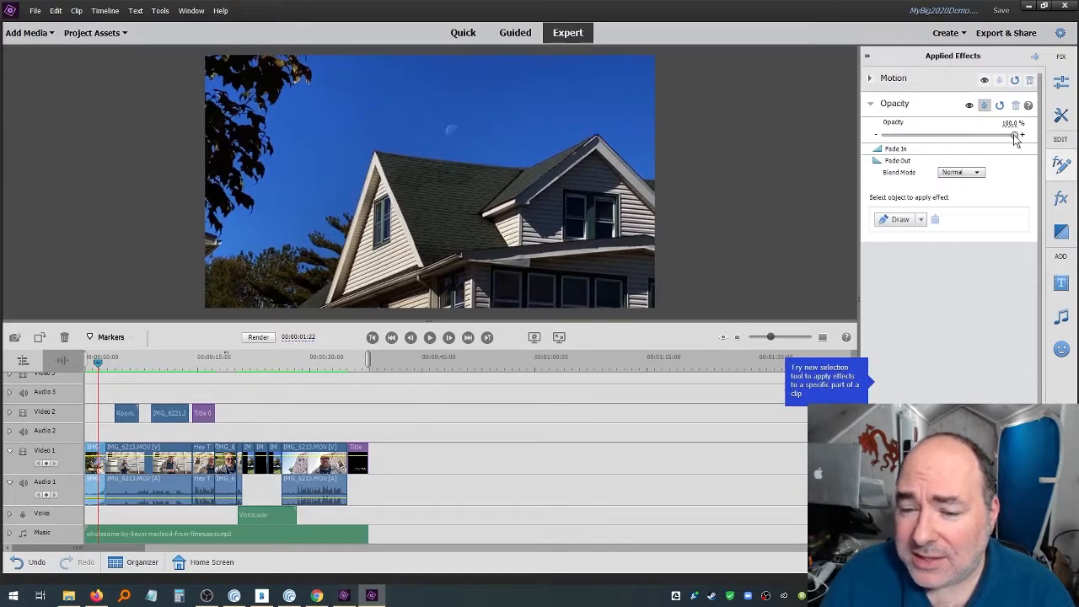
pyautogui.moveTo(961, 137); pyautogui.dragTo(1032, 143)
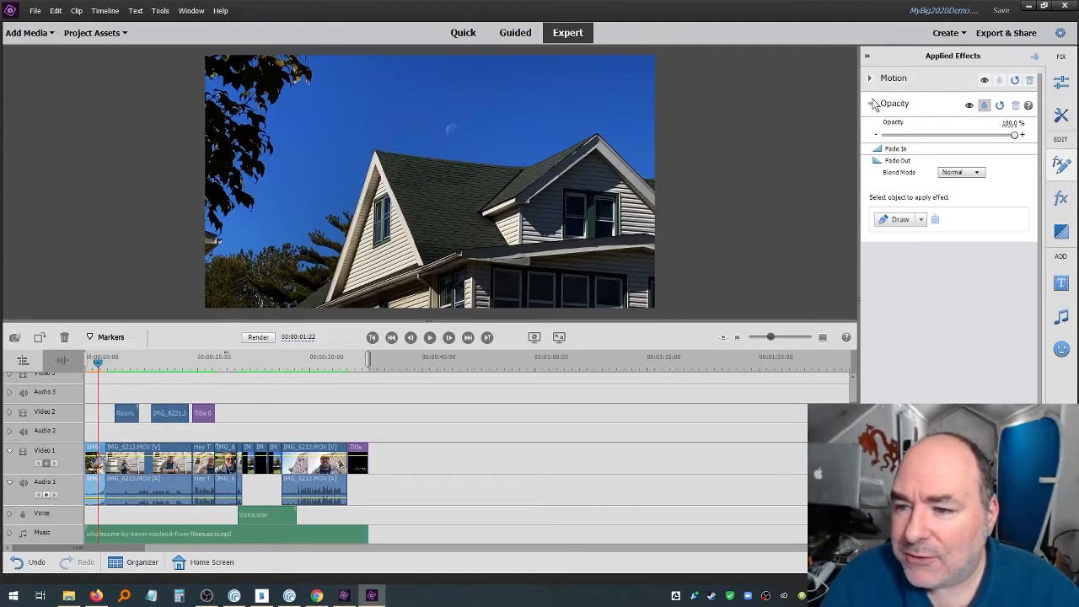
pyautogui.click(871, 105)
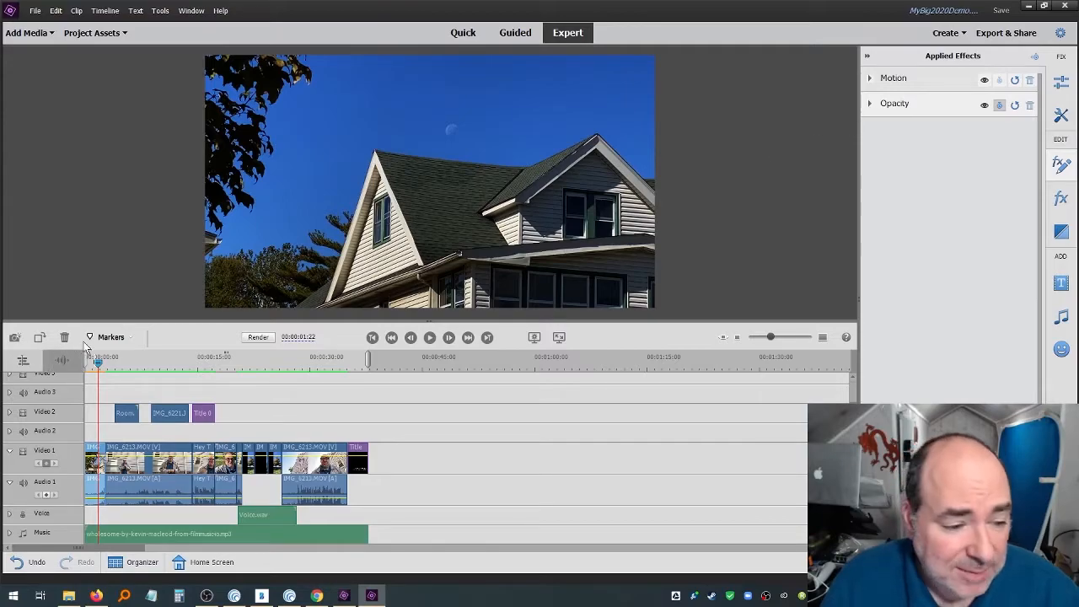
pyautogui.click(97, 364)
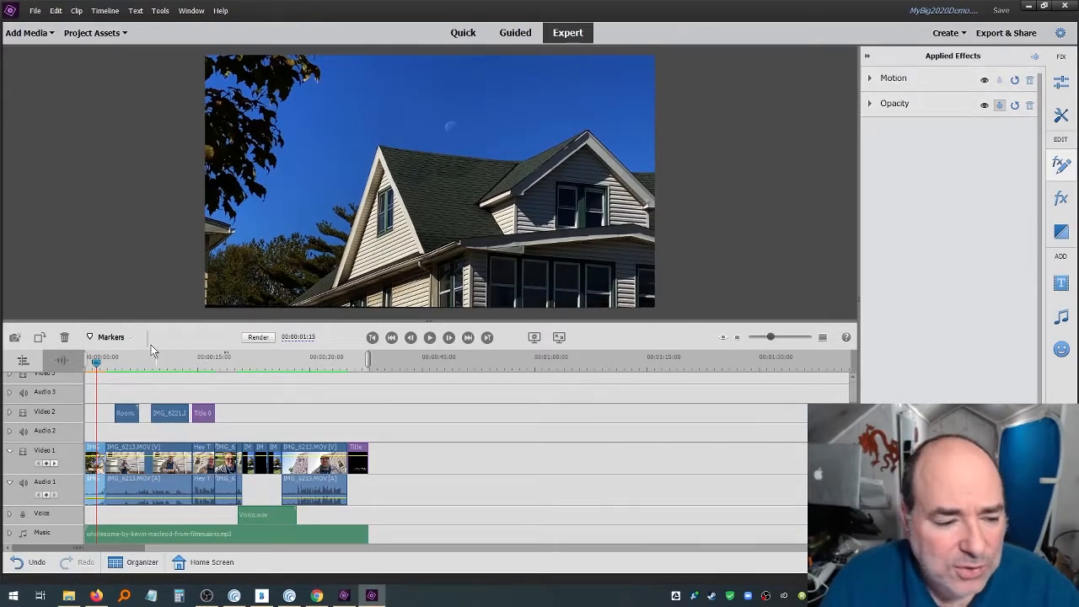
pyautogui.click(310, 368)
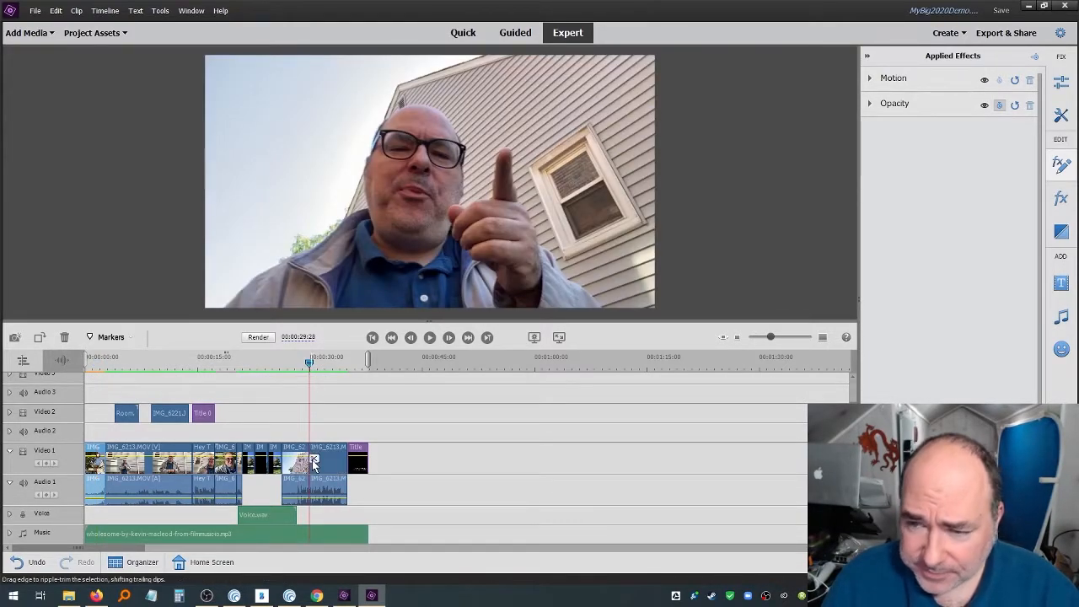
pyautogui.click(305, 464)
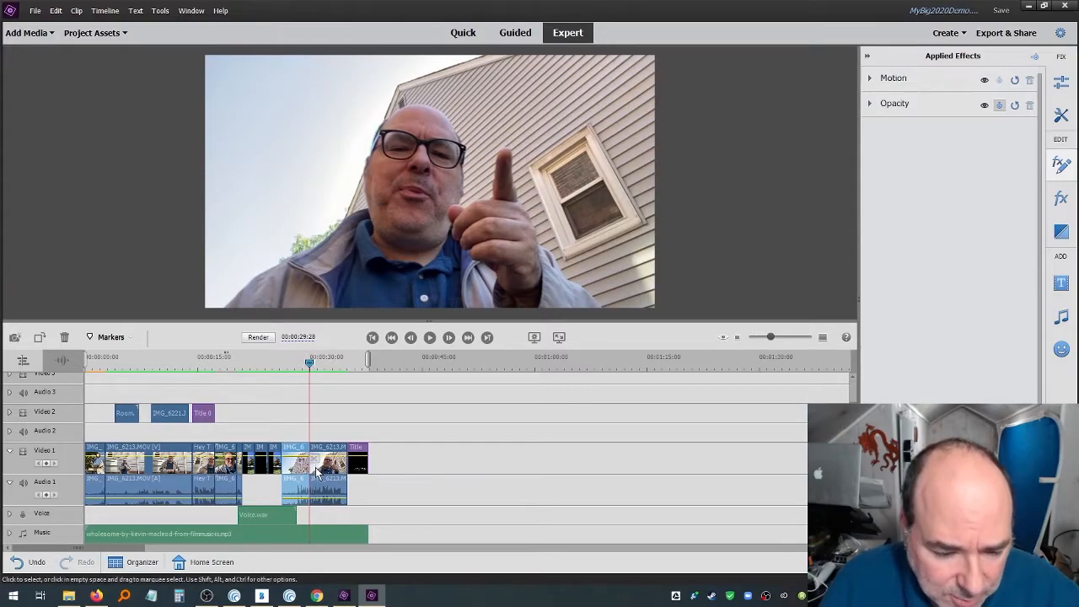
pyautogui.hotkey('ctrl', 'z')
# - Check the applied effects of the last IMG_6213.MOV clip and the still photos before it, including a photo's Motion settings
pyautogui.click(334, 467)
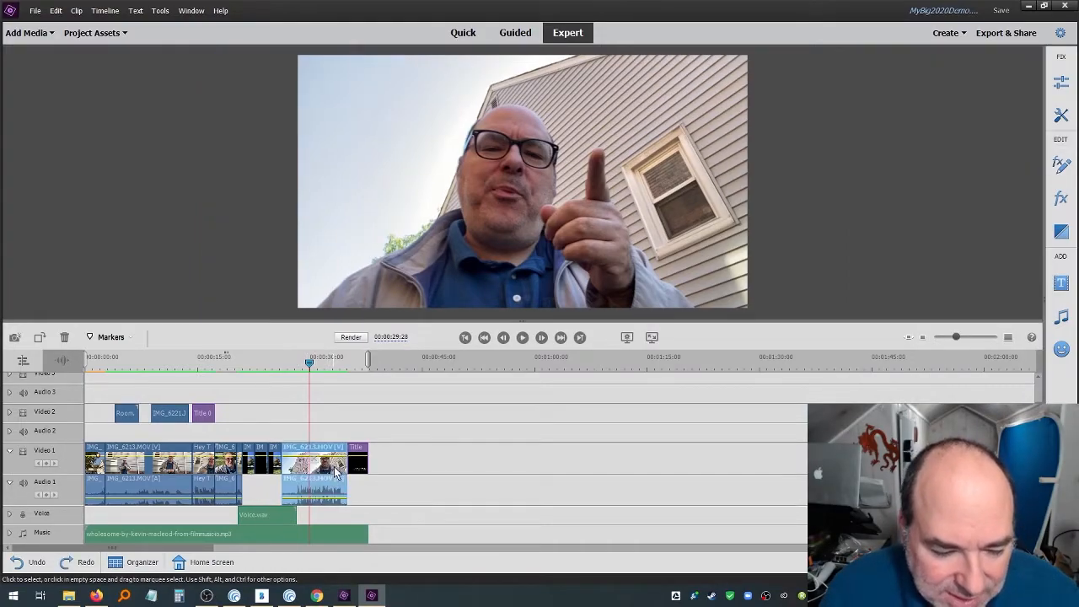
pyautogui.click(1061, 164)
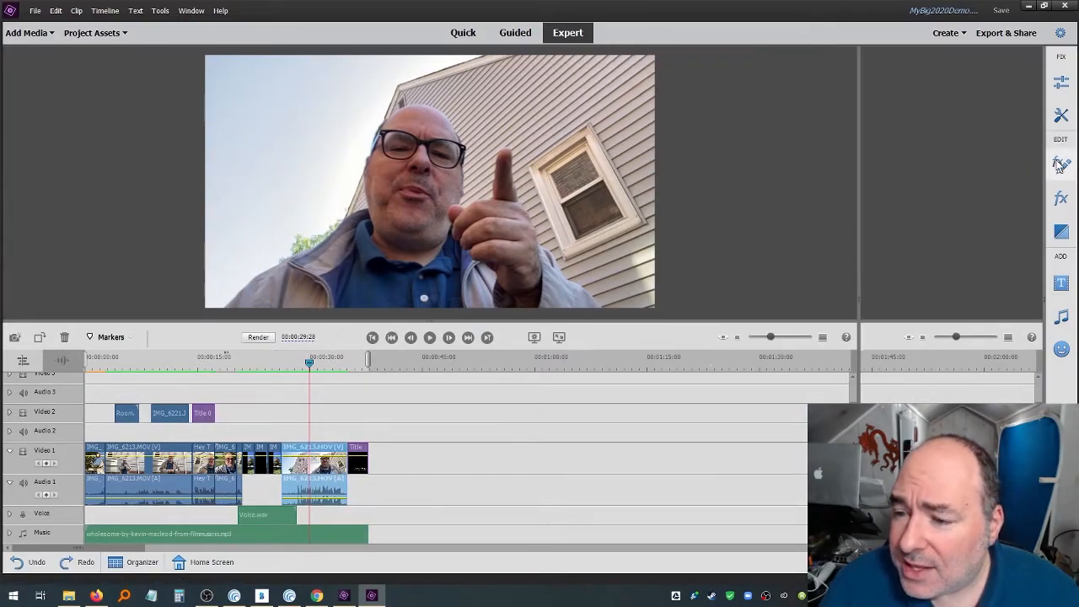
pyautogui.click(264, 472)
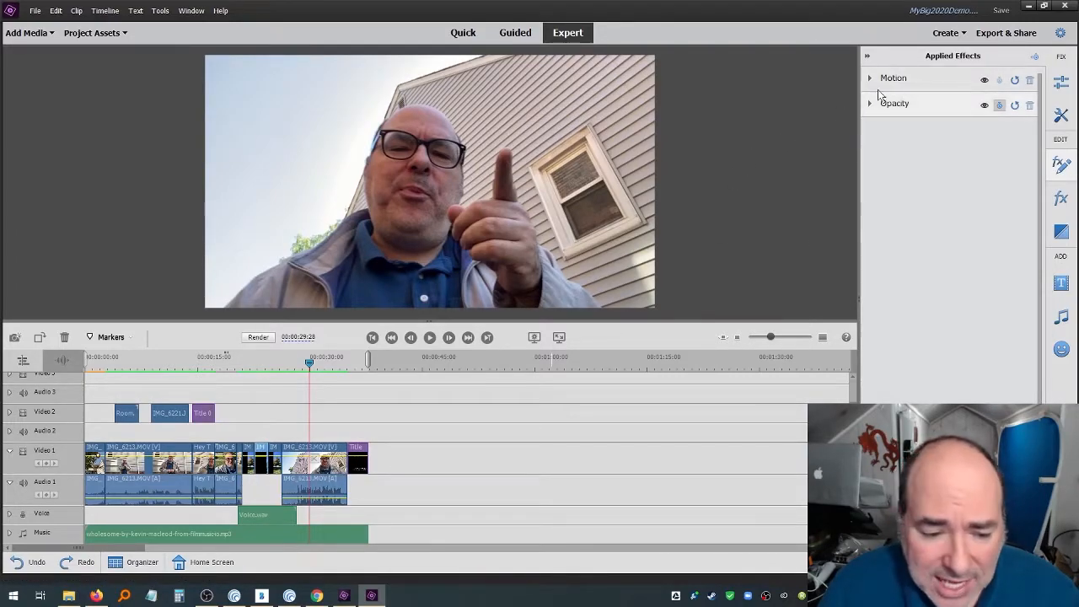
pyautogui.click(871, 80)
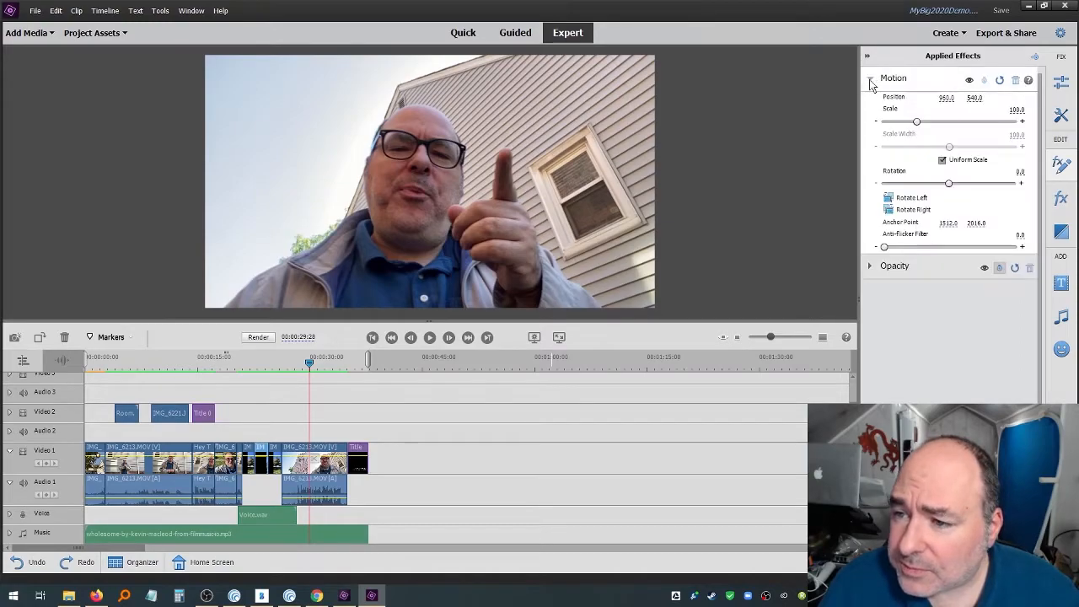
pyautogui.click(255, 360)
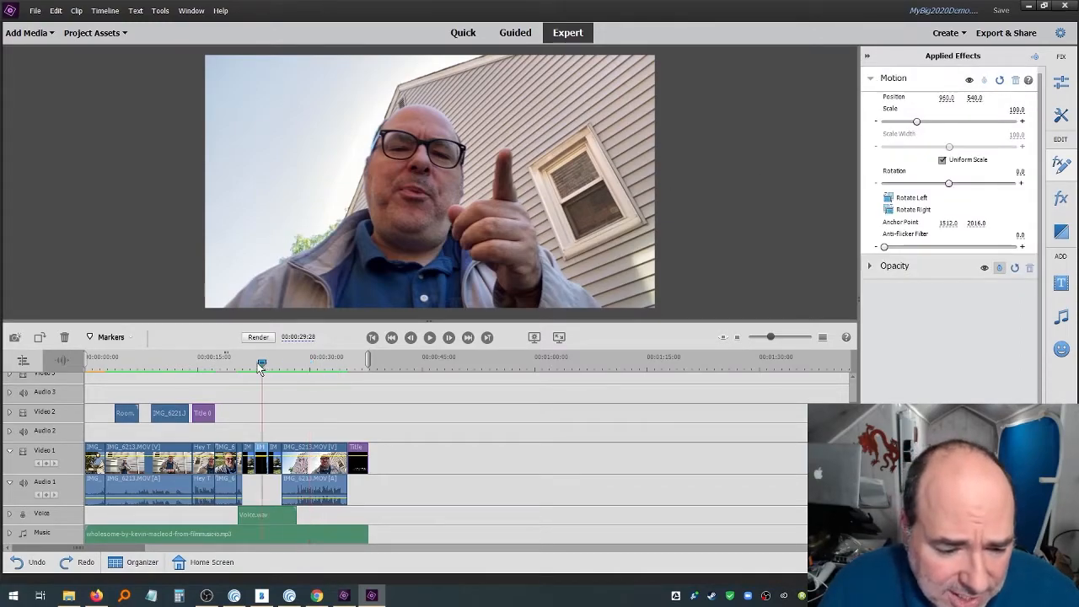
pyautogui.click(279, 472)
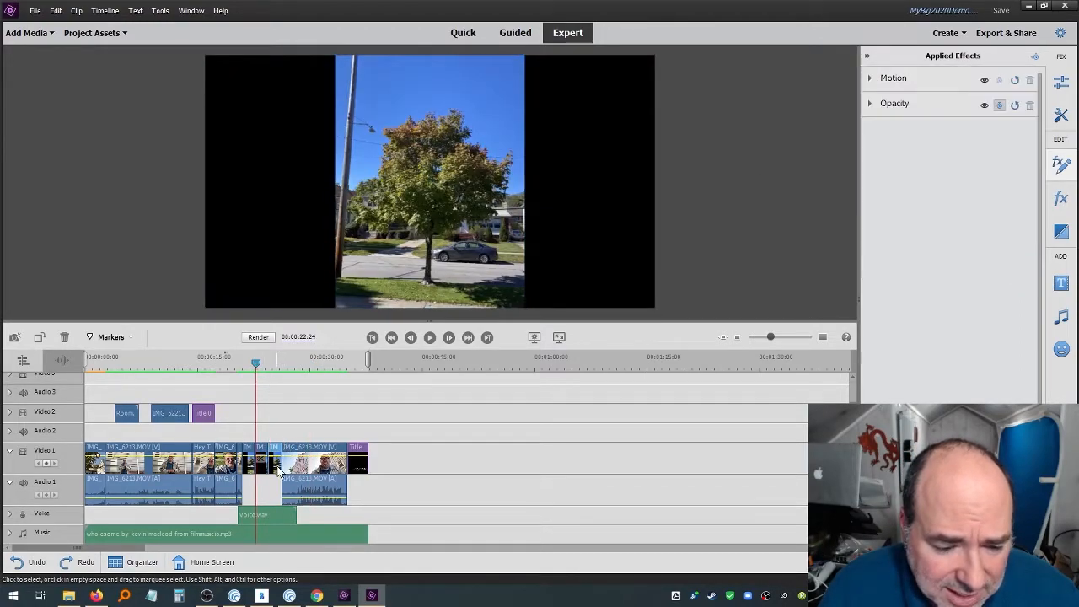
# - Move the playhead to 00:00:29:03 in the last IMG_6213.MOV clip and review that clip's Motion settings
pyautogui.click(277, 368)
pyautogui.click(303, 366)
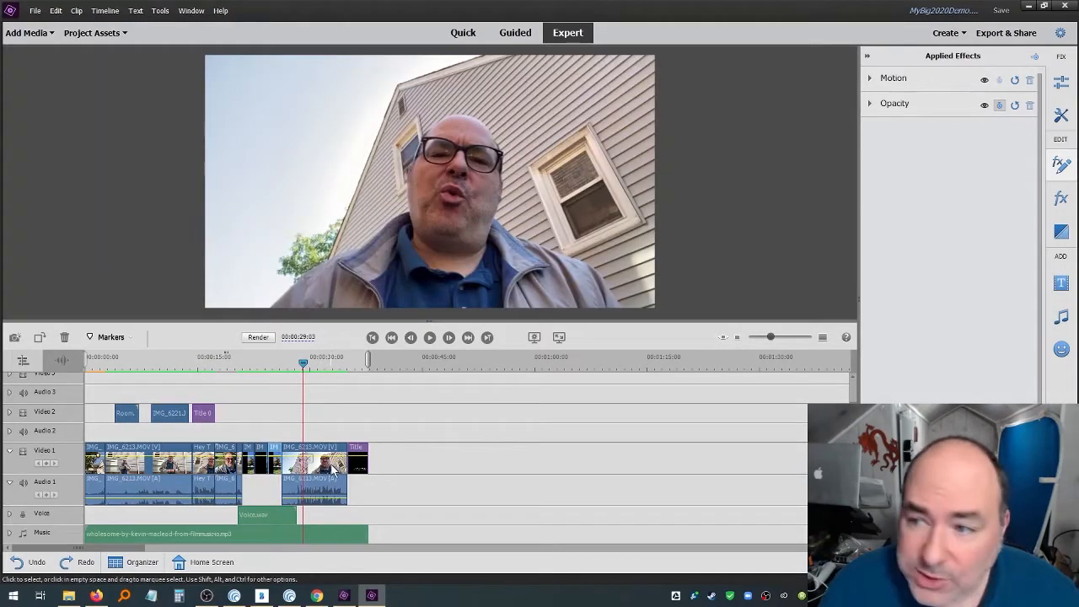
pyautogui.click(335, 474)
pyautogui.click(870, 79)
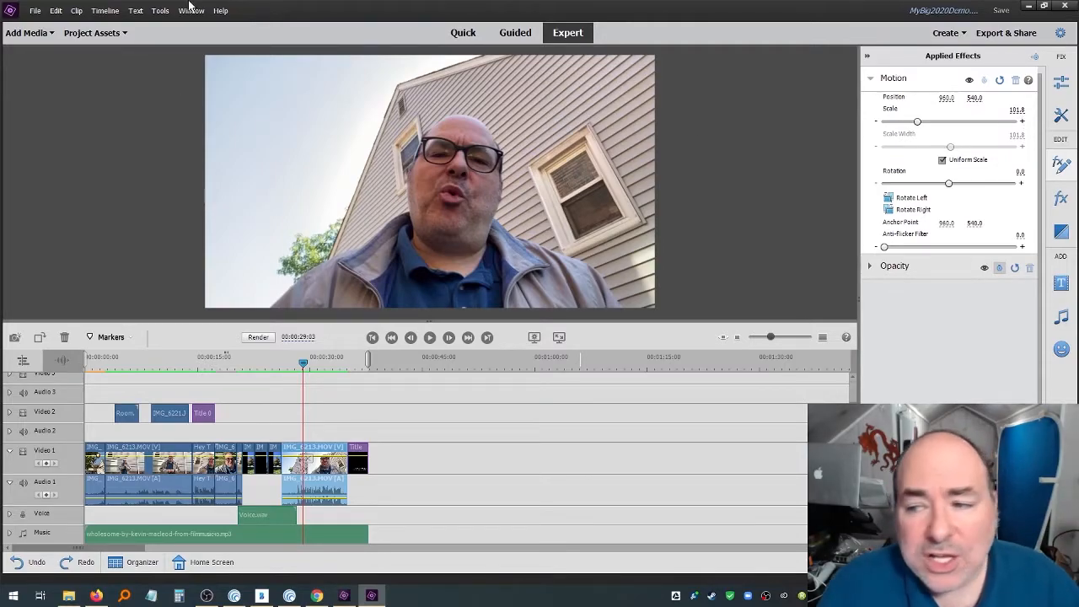
pyautogui.click(872, 78)
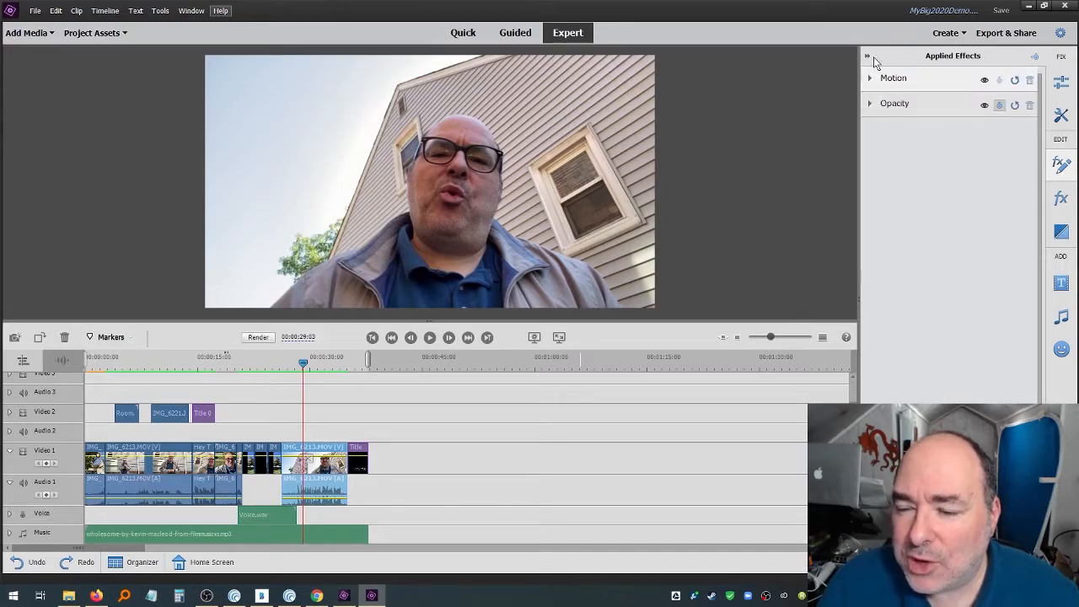
# - Apply the Extract video effect to the last IMG_6213.MOV clip and play it back from the clip's start
pyautogui.click(1062, 203)
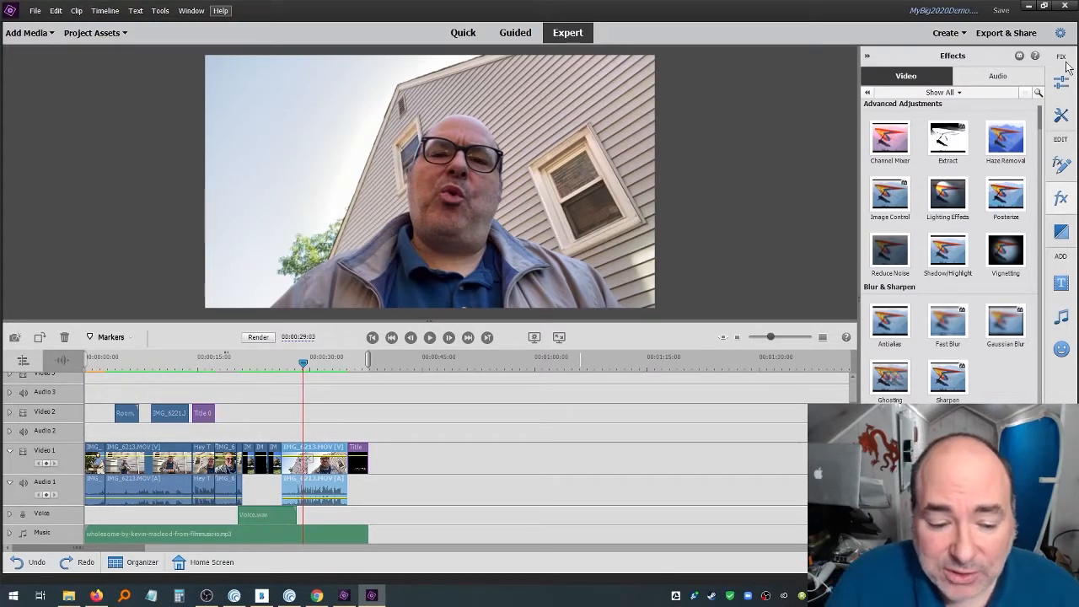
pyautogui.moveTo(955, 150); pyautogui.dragTo(316, 483)
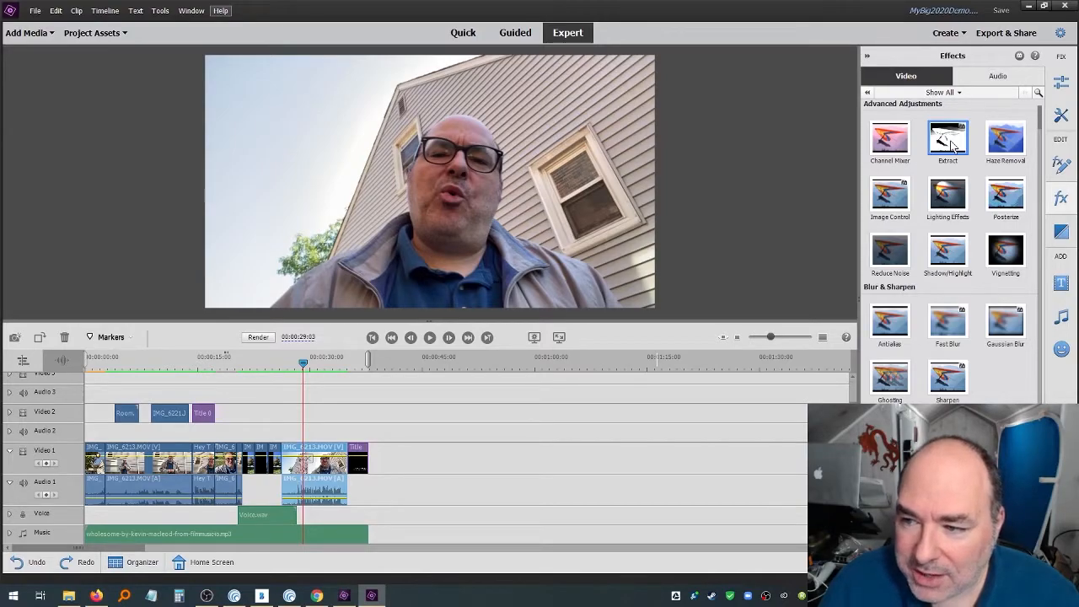
pyautogui.moveTo(951, 145); pyautogui.dragTo(327, 467)
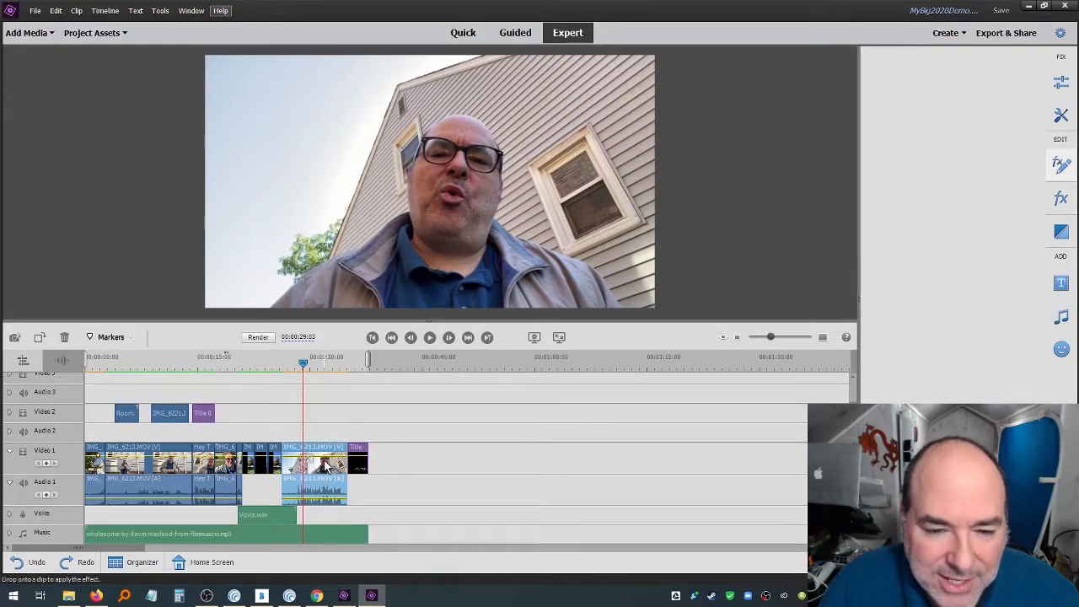
pyautogui.moveTo(302, 363); pyautogui.dragTo(280, 368)
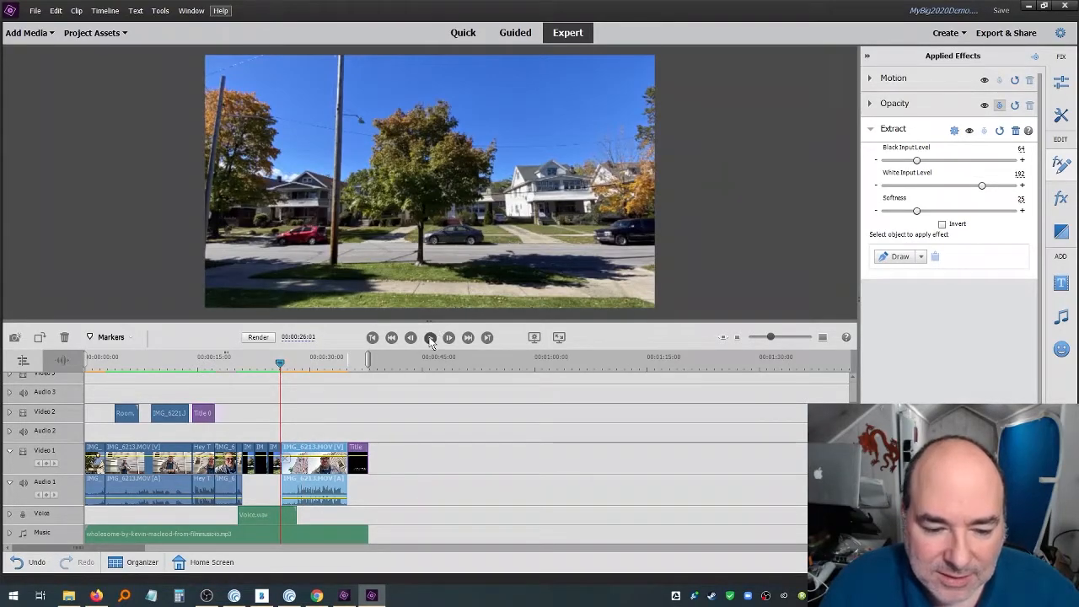
pyautogui.click(430, 337)
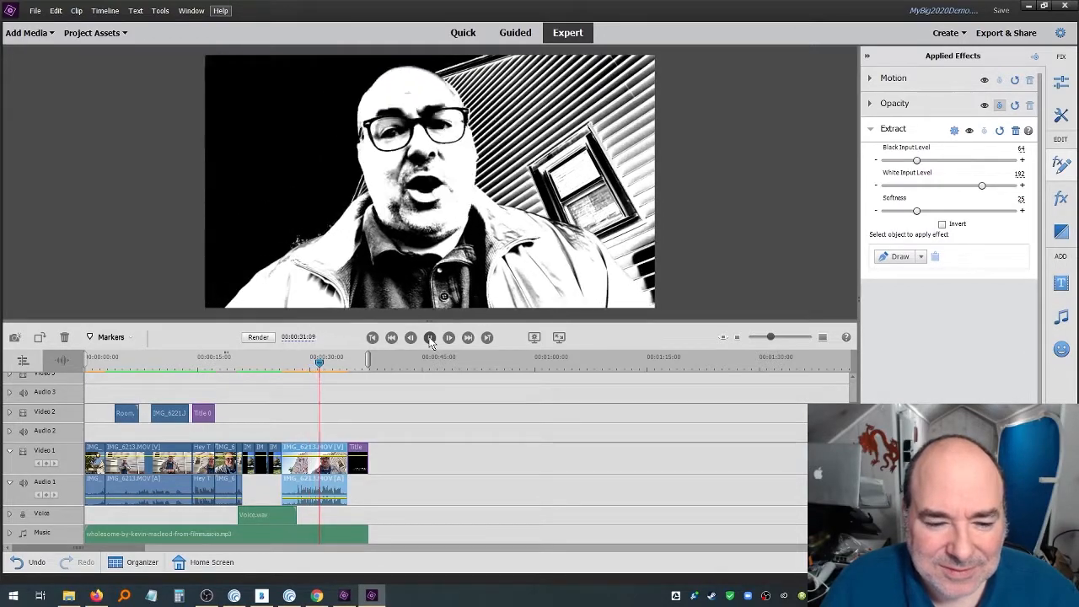
pyautogui.click(872, 129)
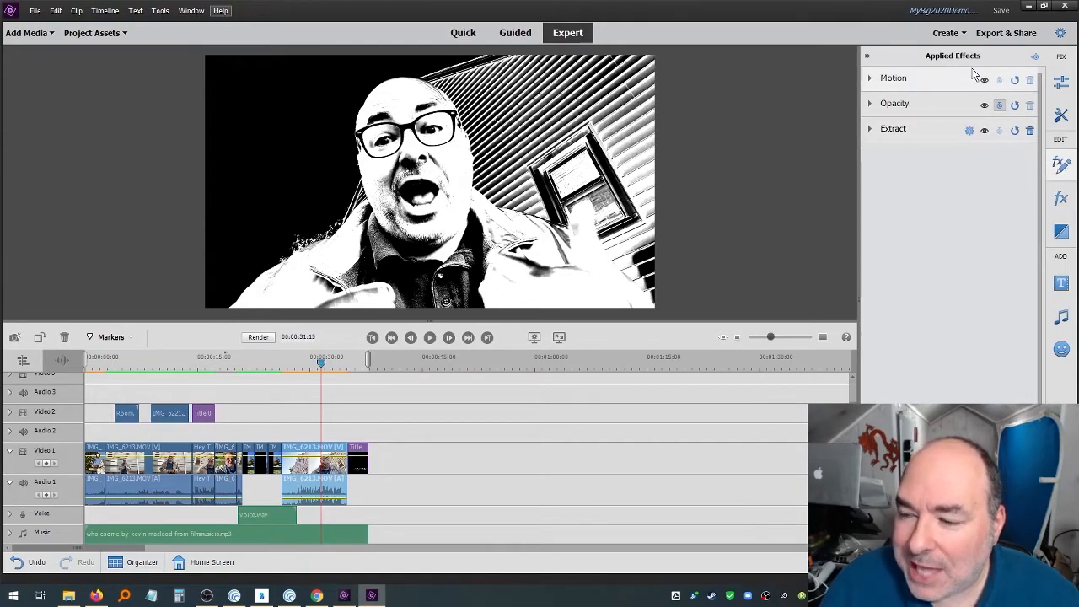
# - Glance through the video effects, then set the clip's Extract effect to Black Input Level 38 and White Input Level 181
pyautogui.click(1060, 198)
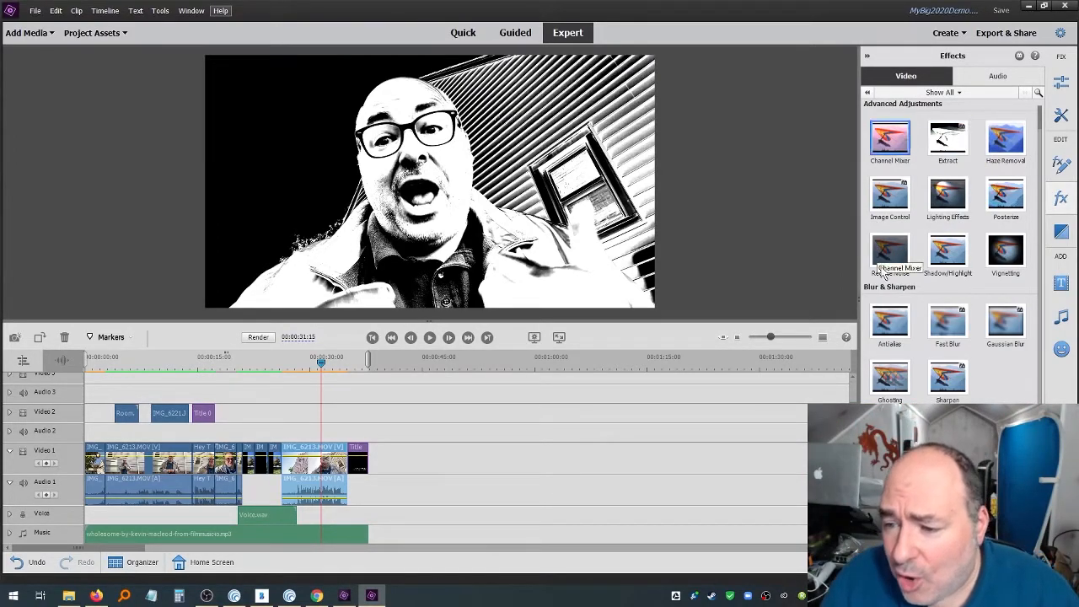
pyautogui.scroll(-15, 922, 298)
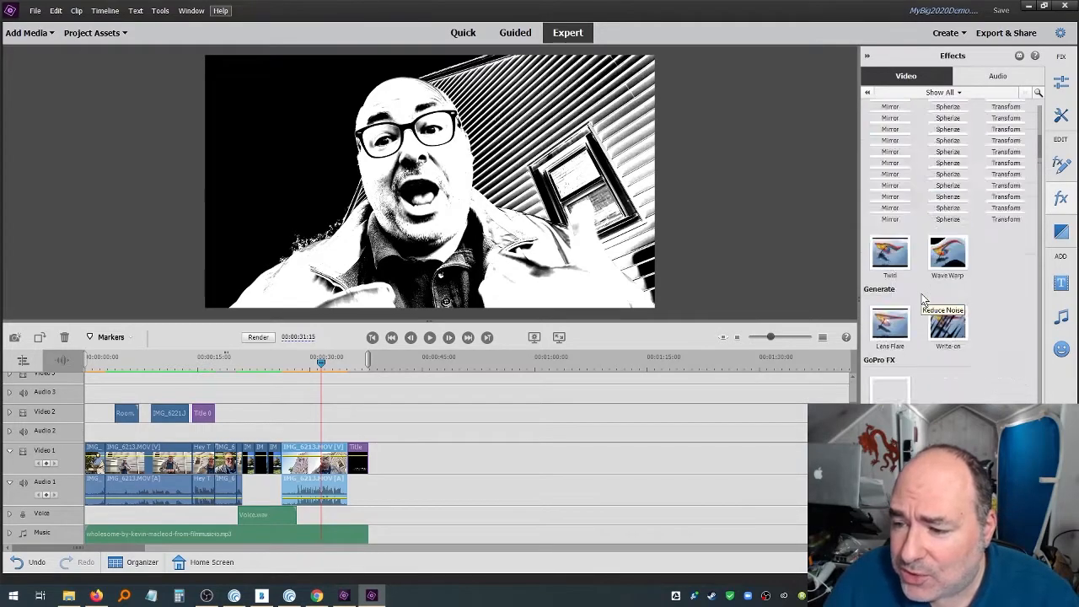
pyautogui.scroll(15, 925, 305)
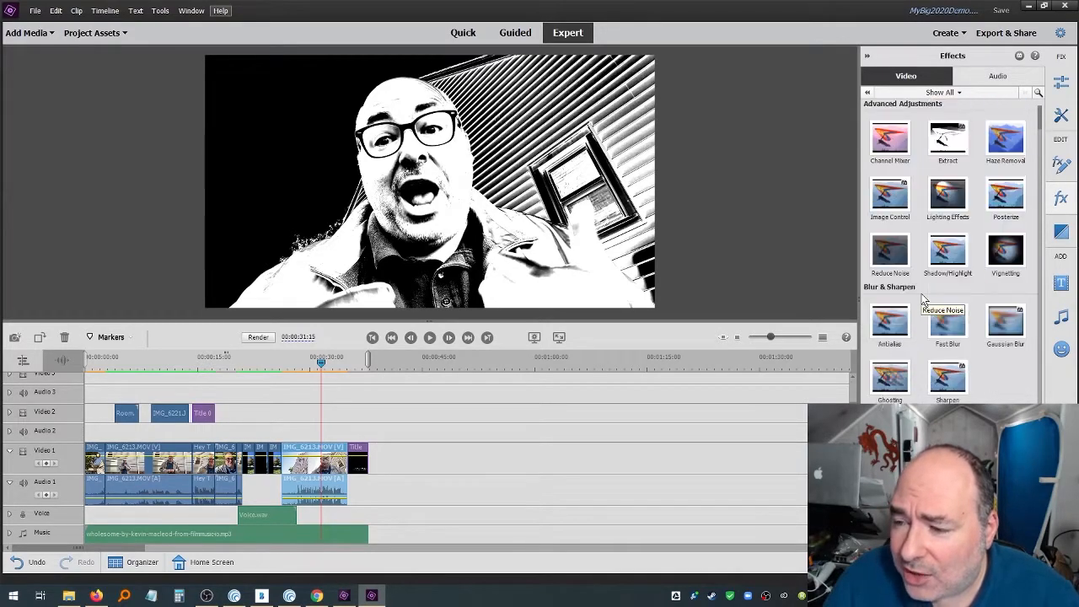
pyautogui.click(1061, 162)
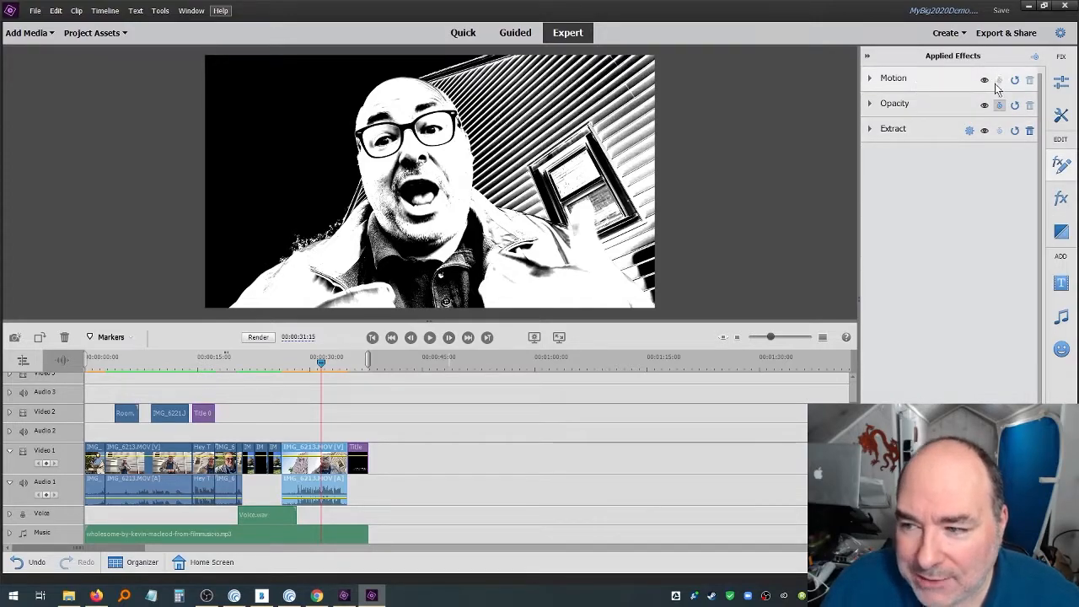
pyautogui.click(870, 131)
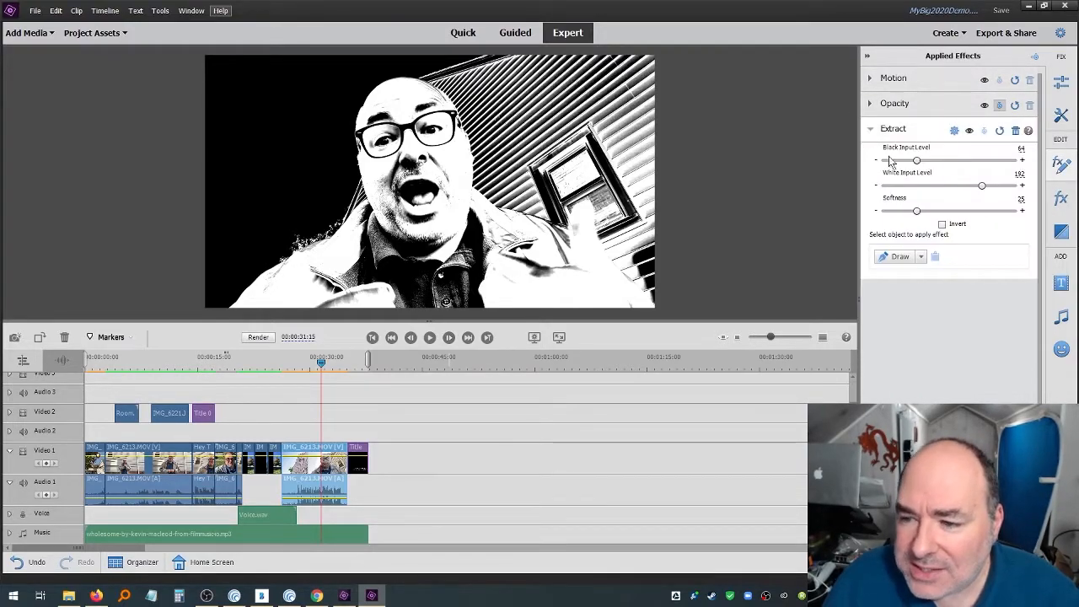
pyautogui.moveTo(917, 160)
pyautogui.mouseDown()
pyautogui.moveTo(944, 161)
pyautogui.moveTo(902, 161)
pyautogui.mouseUp()
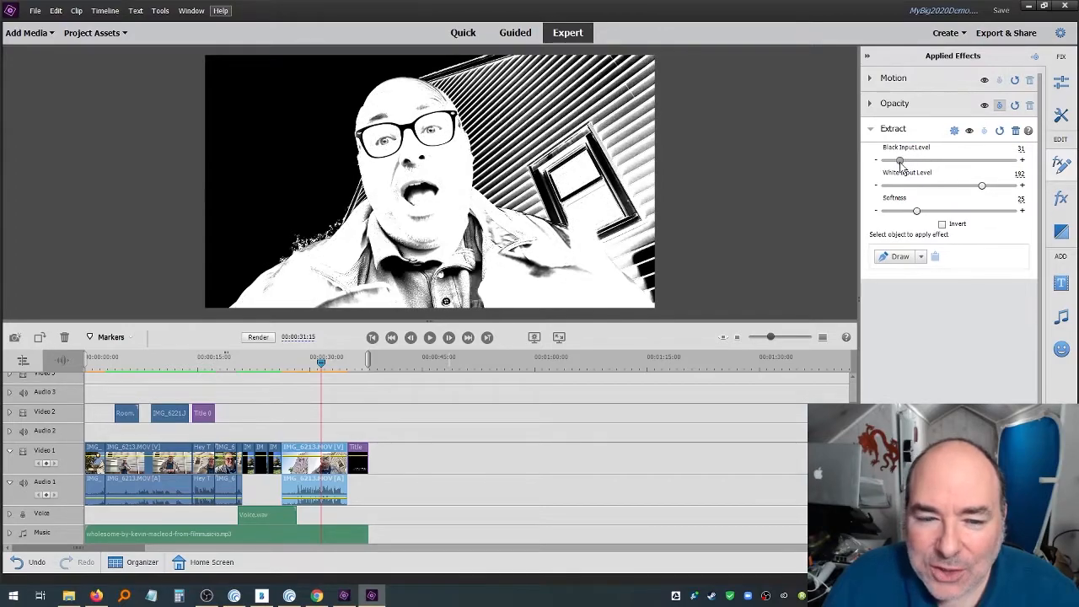
pyautogui.moveTo(980, 185)
pyautogui.mouseDown()
pyautogui.moveTo(963, 186)
pyautogui.moveTo(976, 186)
pyautogui.mouseUp()
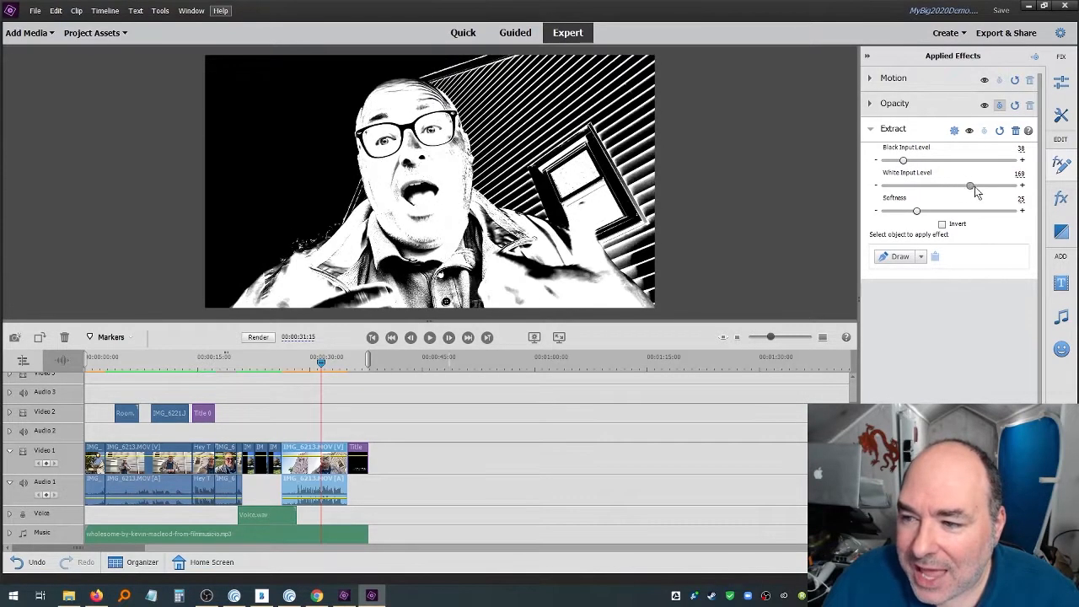
# - Compare the clip with Extract switched off and on, then delete the Extract effect from it
pyautogui.click(969, 131)
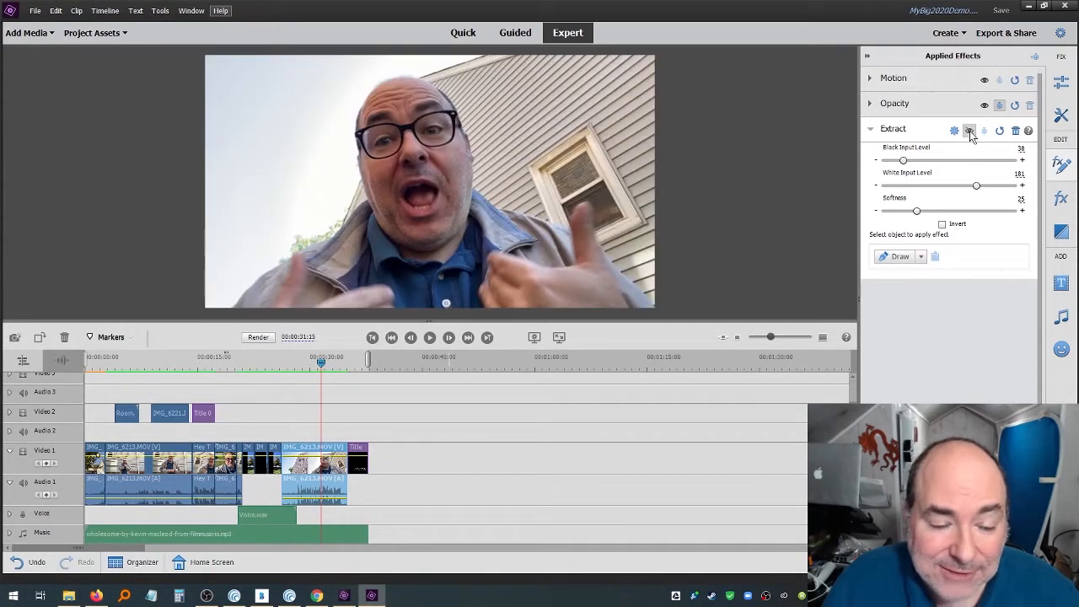
pyautogui.click(970, 131)
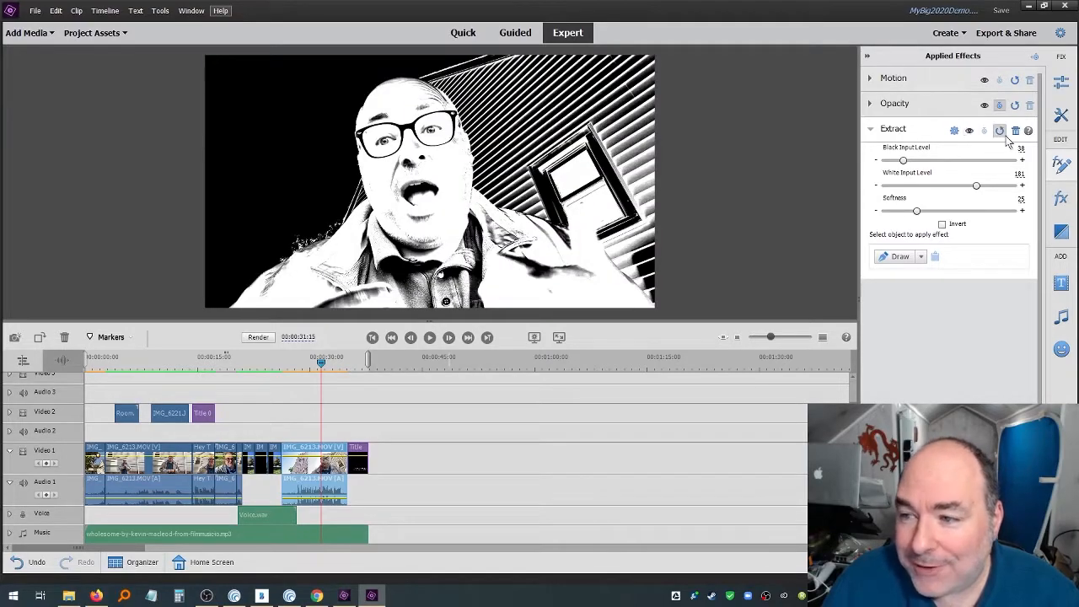
pyautogui.click(1015, 132)
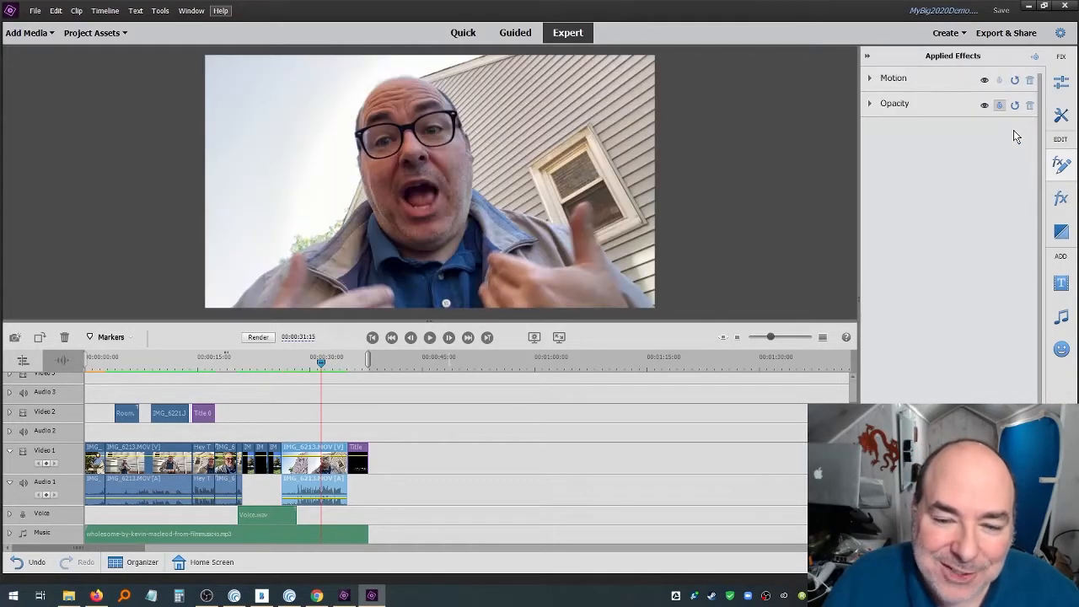
# - Look over the available fix adjustments and video tools, and recheck the clip's applied effects
pyautogui.click(1061, 82)
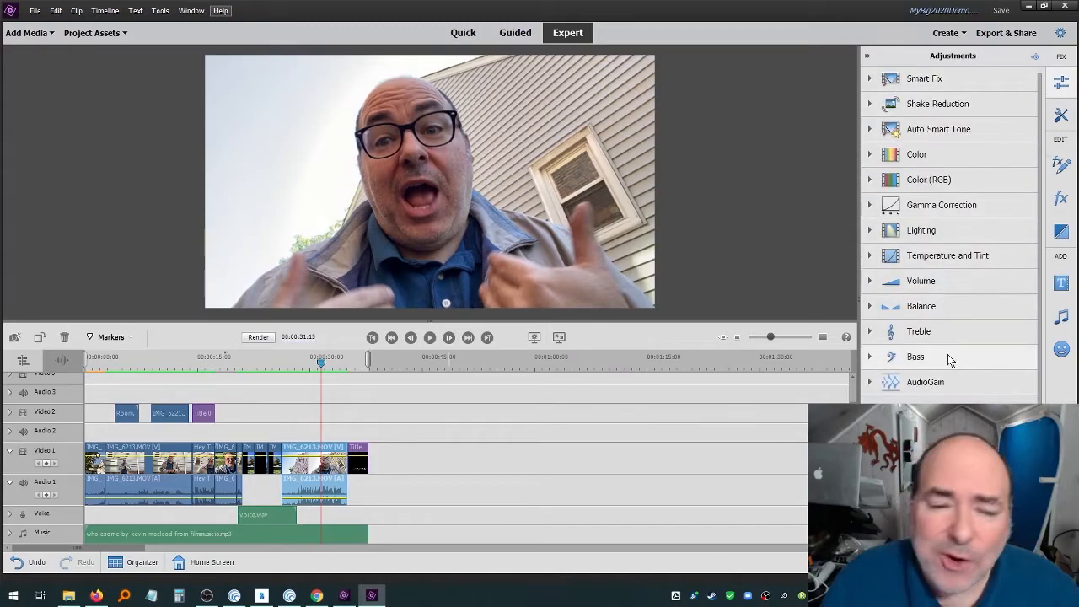
pyautogui.click(1061, 117)
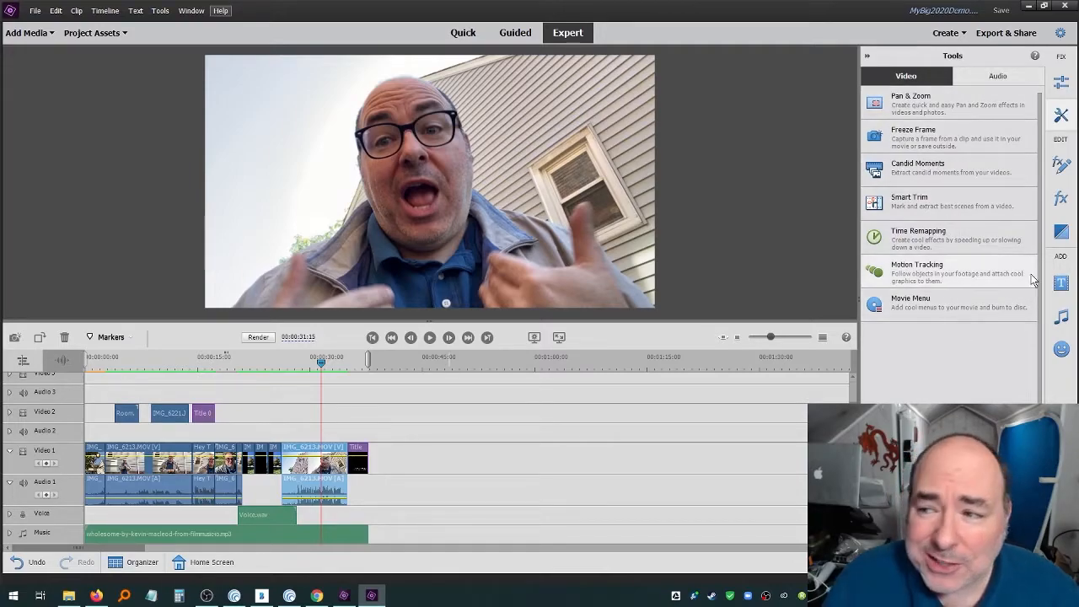
pyautogui.click(1062, 168)
pyautogui.click(1061, 195)
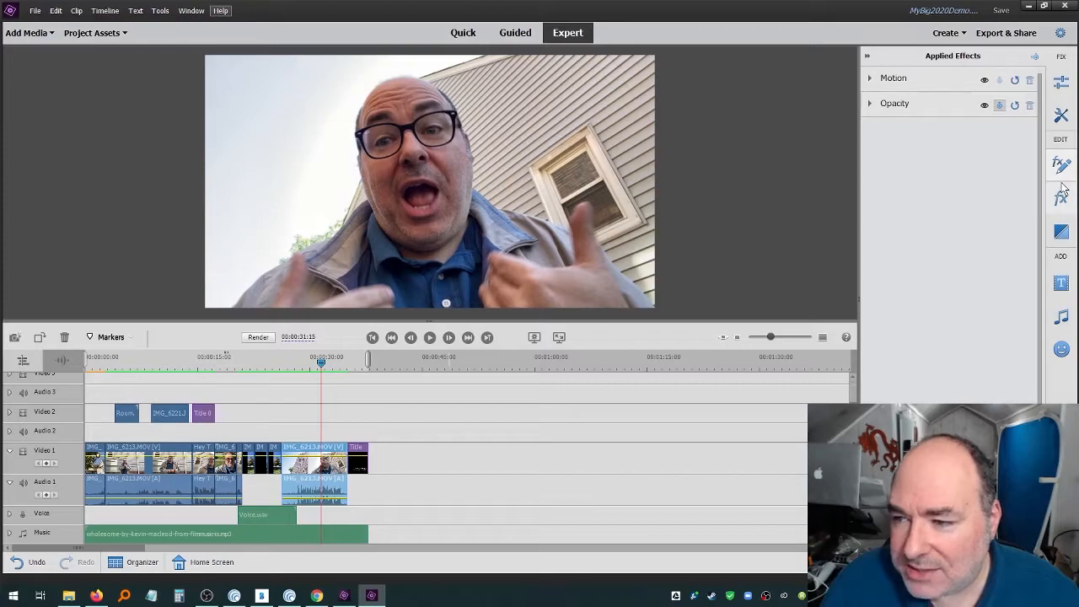
pyautogui.click(1062, 169)
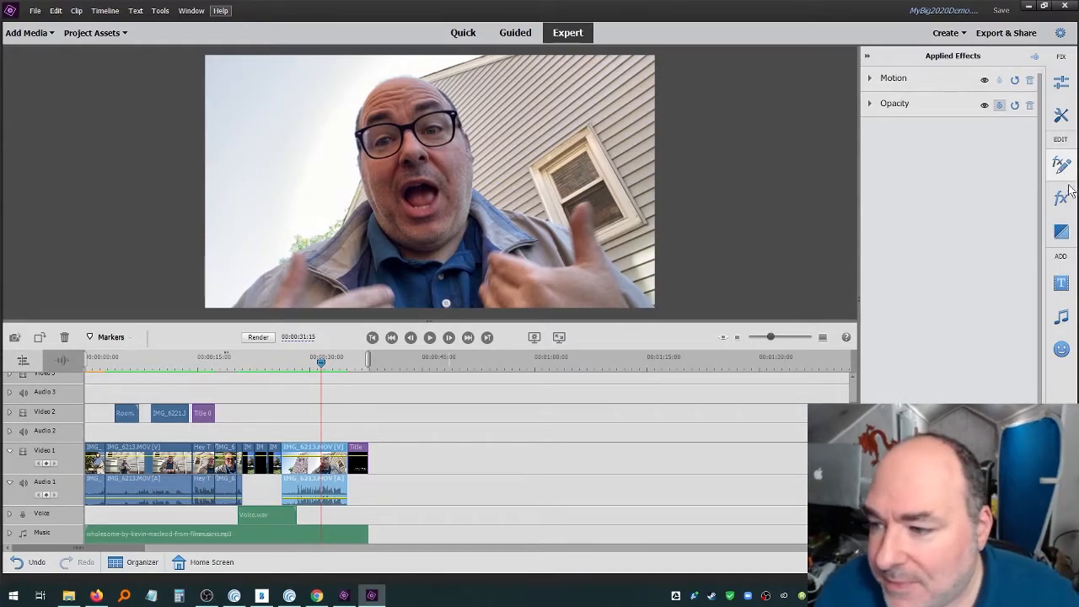
# - Apply the Old Film effect from the NewBlue Film Look group to the last IMG_6213.MOV clip
pyautogui.click(1061, 198)
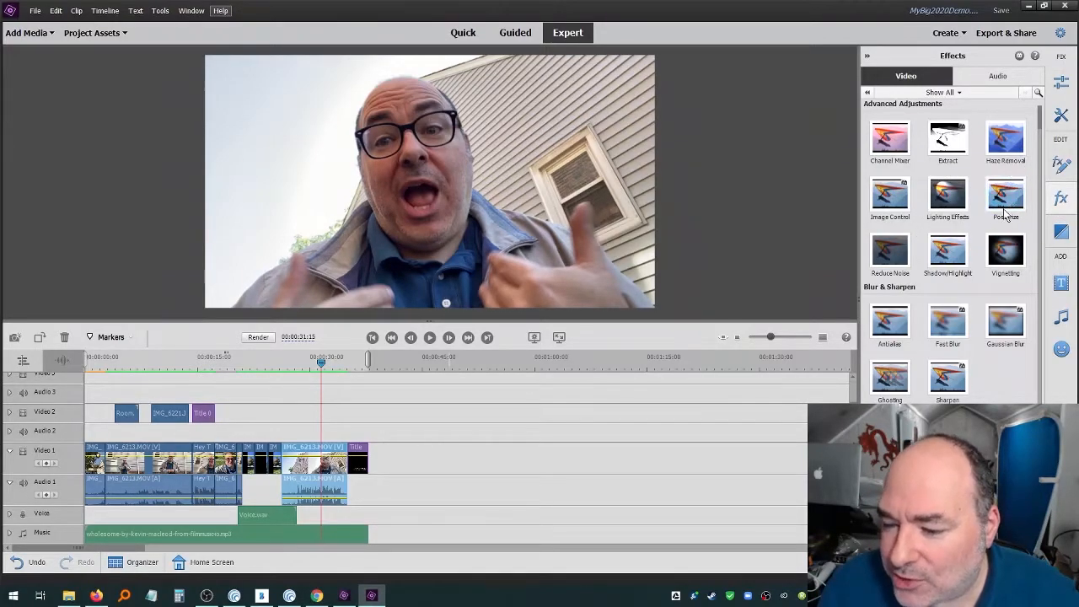
pyautogui.scroll(-2, 962, 312)
pyautogui.scroll(-4, 962, 311)
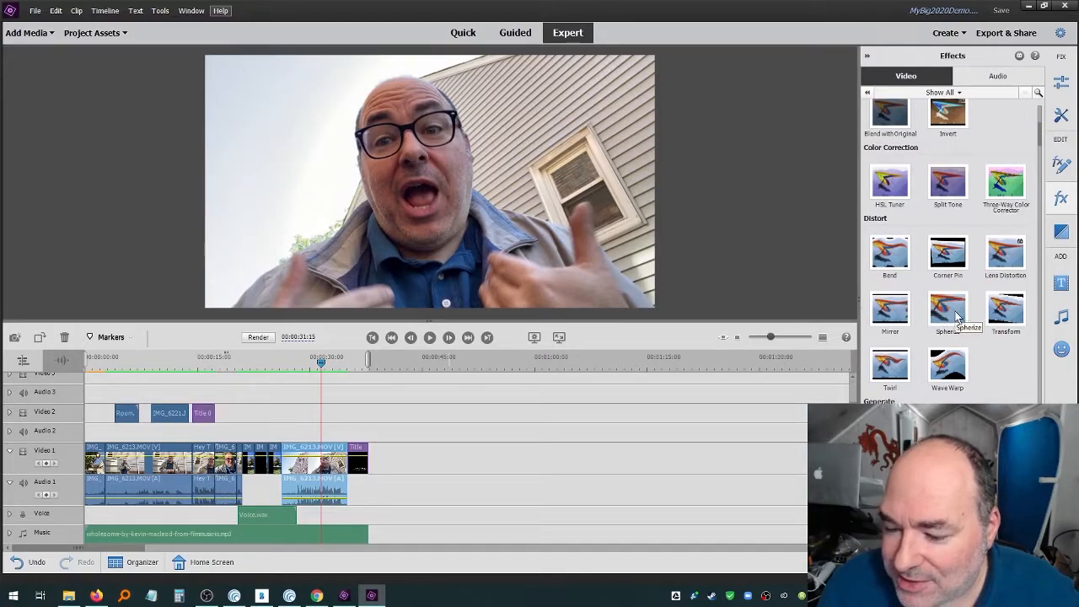
pyautogui.scroll(-6, 957, 316)
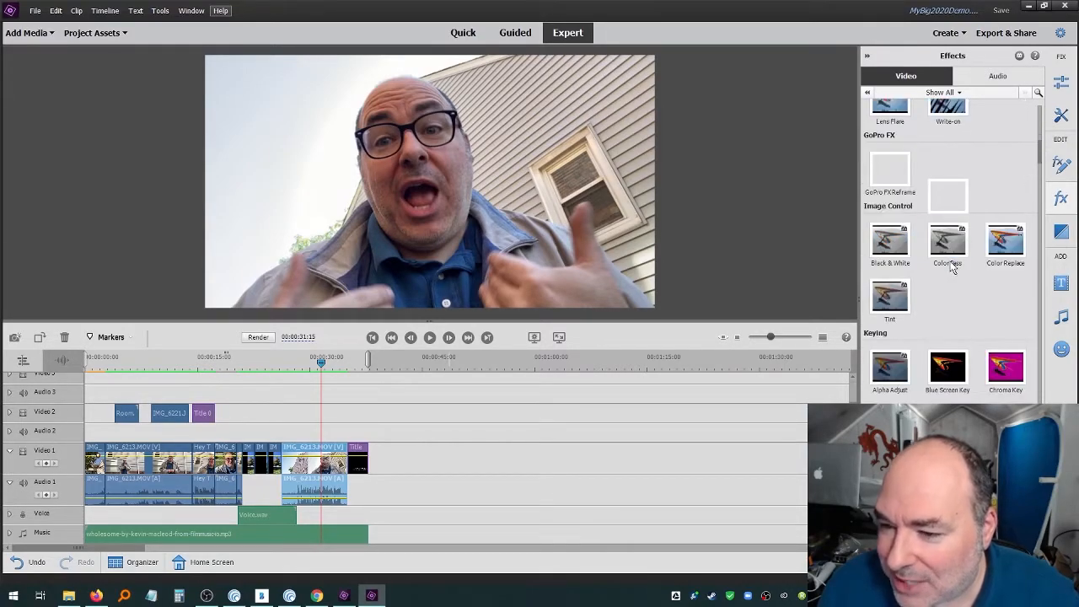
pyautogui.scroll(-2, 978, 342)
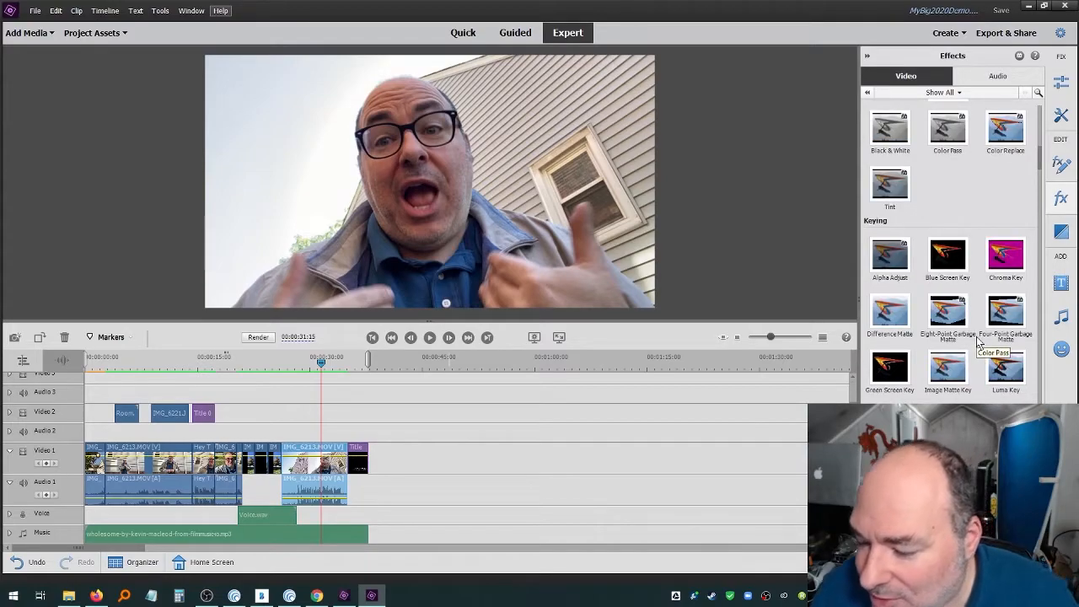
pyautogui.scroll(-2, 977, 341)
pyautogui.scroll(-2, 978, 341)
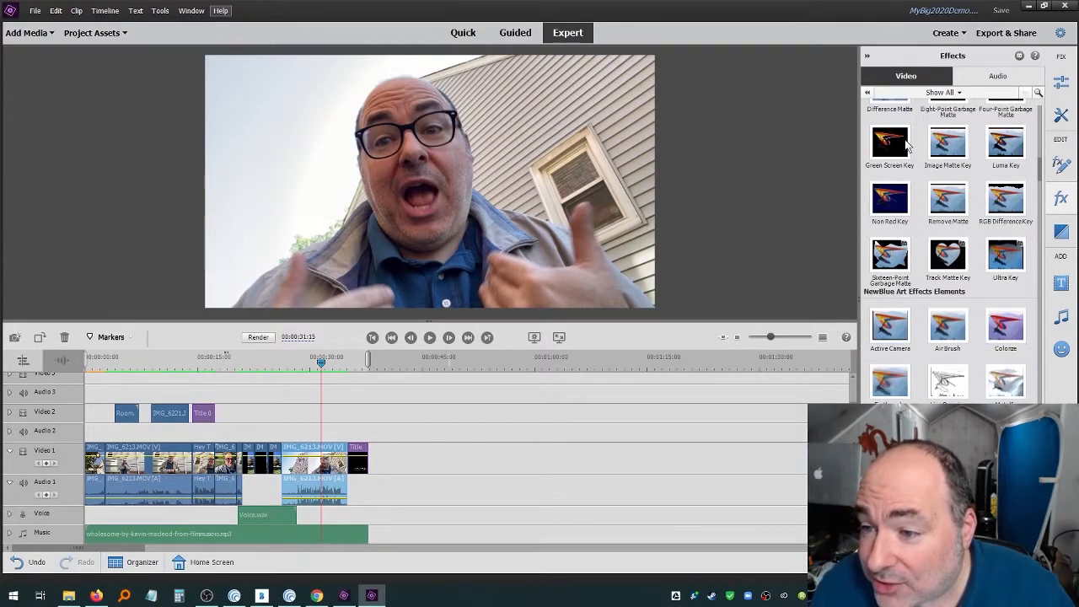
pyautogui.scroll(-2, 965, 392)
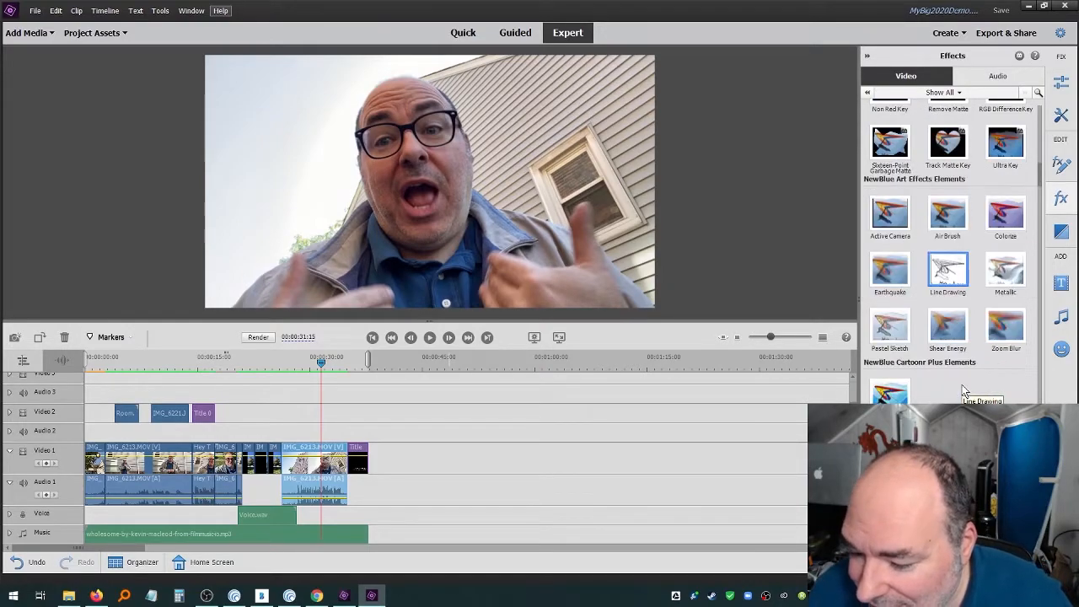
pyautogui.scroll(-2, 965, 392)
pyautogui.moveTo(890, 358); pyautogui.dragTo(314, 462)
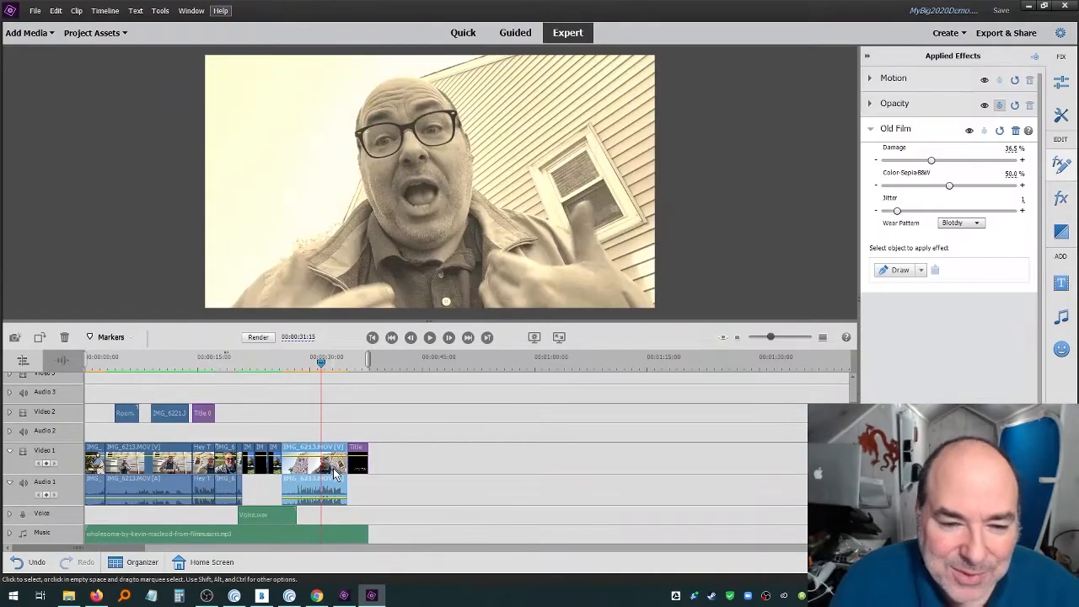
# - Set Old Film's Jitter to 0 and Damage to 70.6 %, and play the clip from its start
pyautogui.moveTo(897, 211)
pyautogui.mouseDown()
pyautogui.moveTo(981, 210)
pyautogui.moveTo(878, 213)
pyautogui.mouseUp()
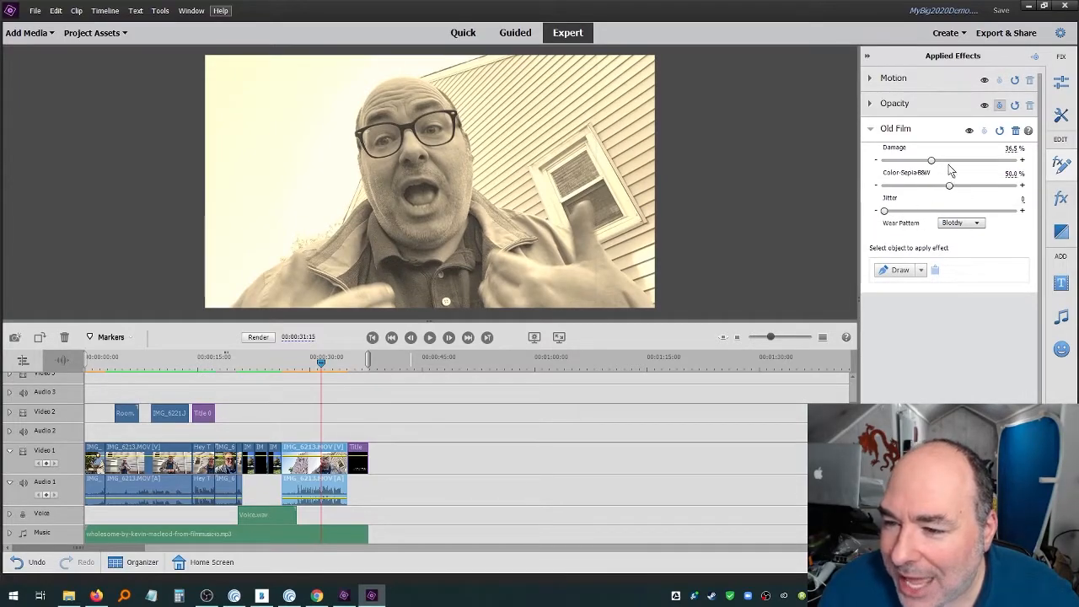
pyautogui.moveTo(943, 164); pyautogui.dragTo(976, 165)
pyautogui.moveTo(321, 362); pyautogui.dragTo(282, 362)
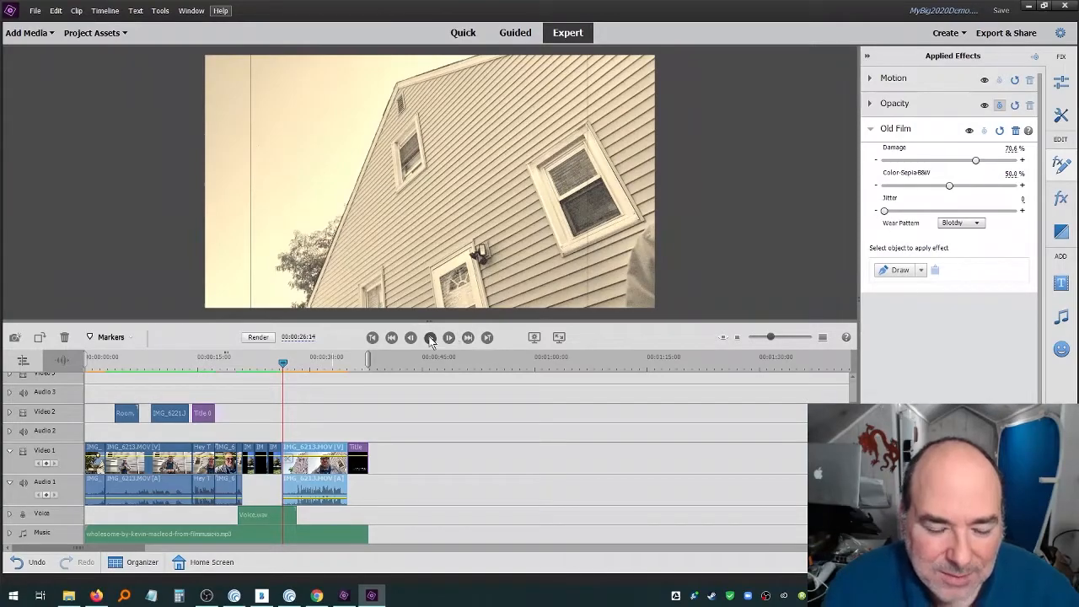
pyautogui.click(431, 338)
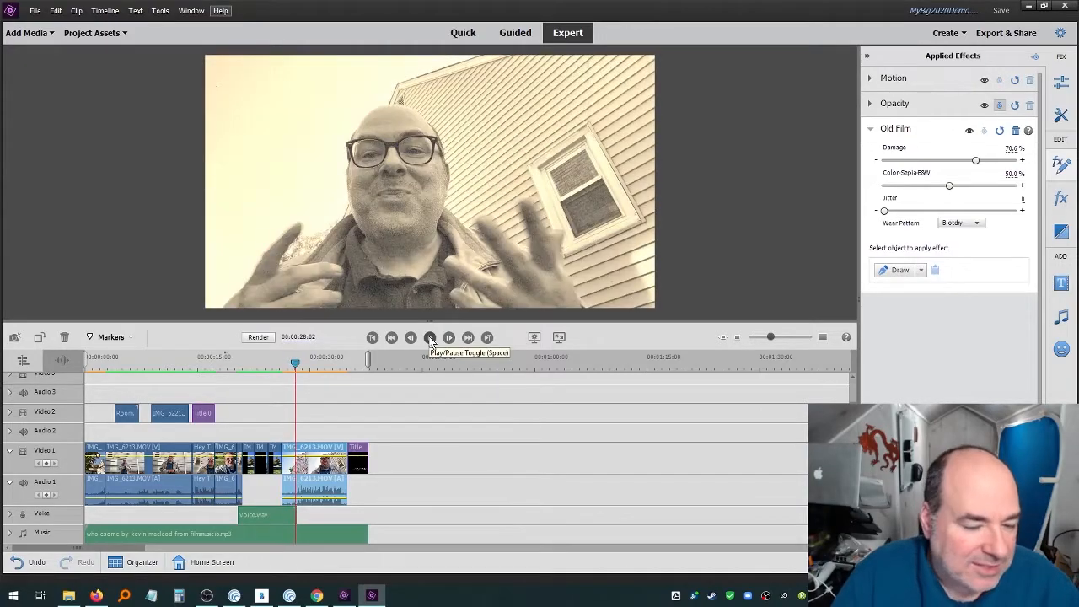
# - Render the timeline previews, replay the Old Film clip from its start, and collapse the effect's settings
pyautogui.press('Return')
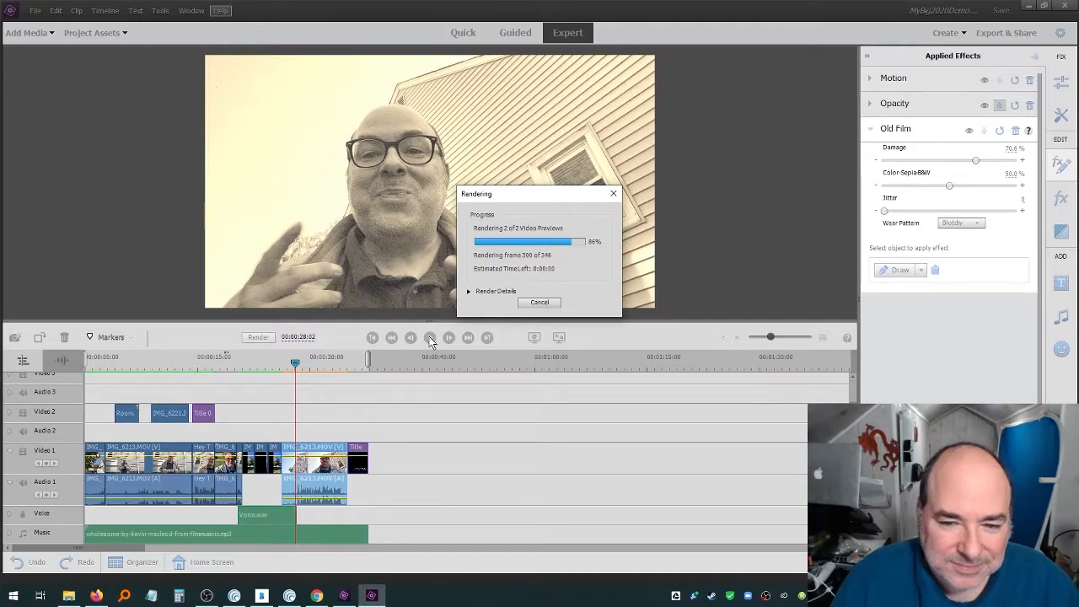
pyautogui.click(430, 339)
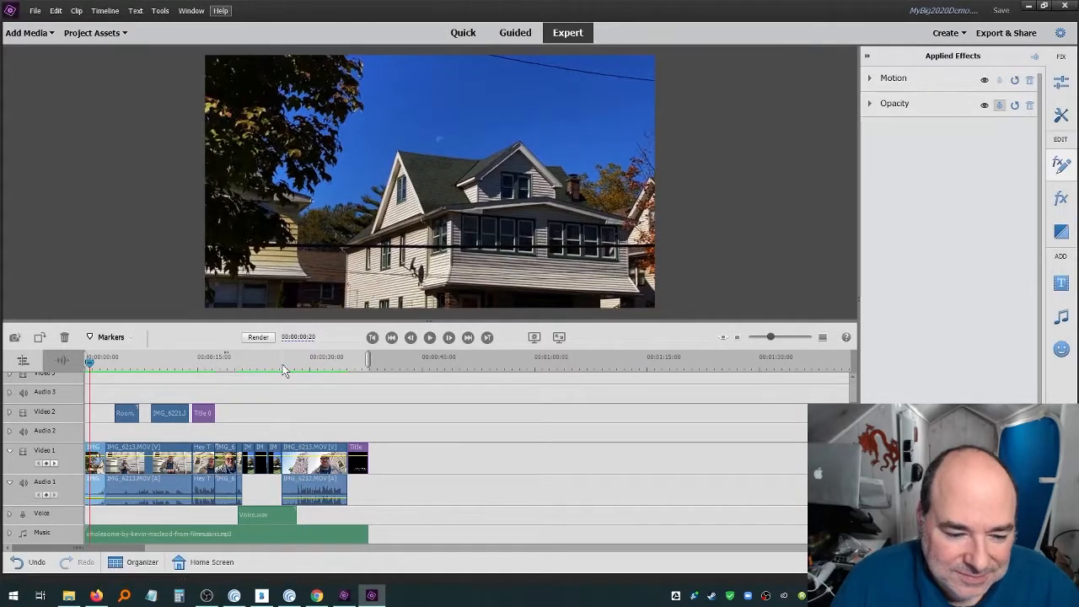
pyautogui.click(282, 366)
pyautogui.click(430, 338)
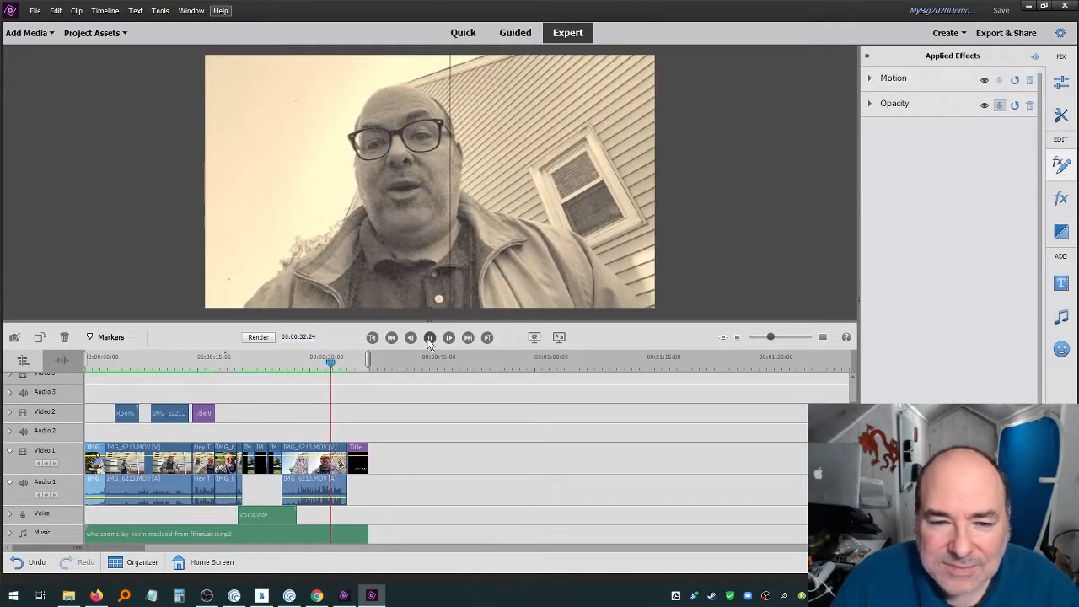
pyautogui.click(430, 337)
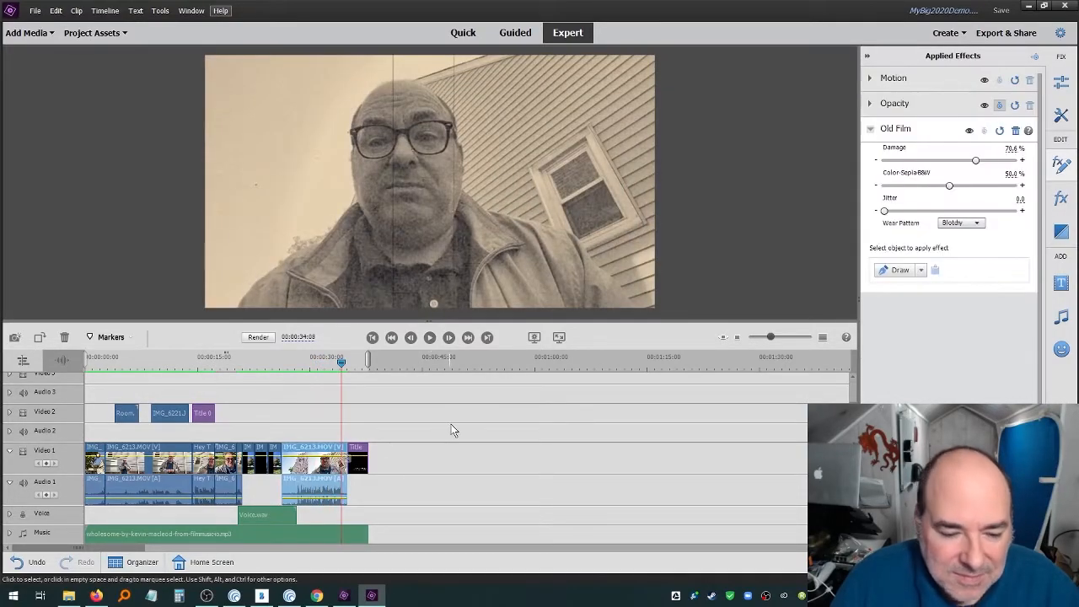
pyautogui.click(871, 130)
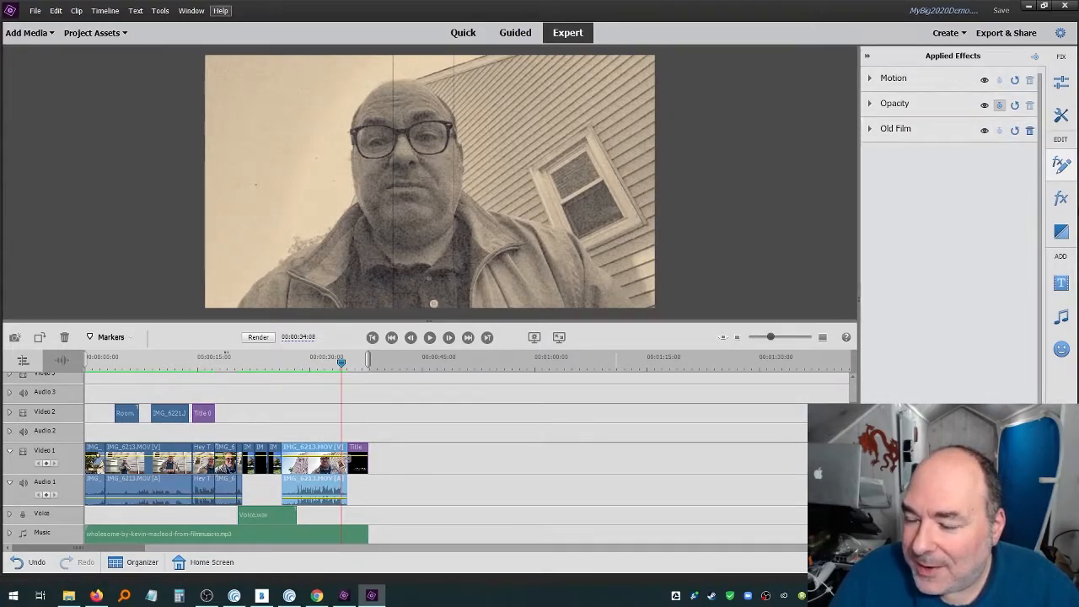
# - Look through the remaining video effects and presets as far as the 25% PiPs, and return the playhead to the first clip
pyautogui.click(1062, 205)
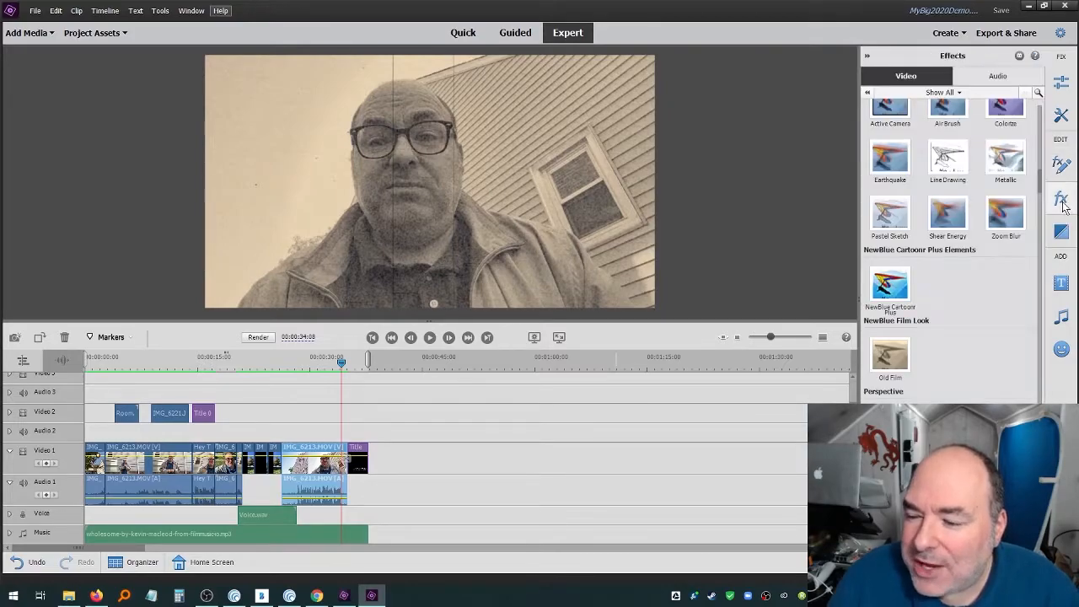
pyautogui.scroll(-5, 946, 327)
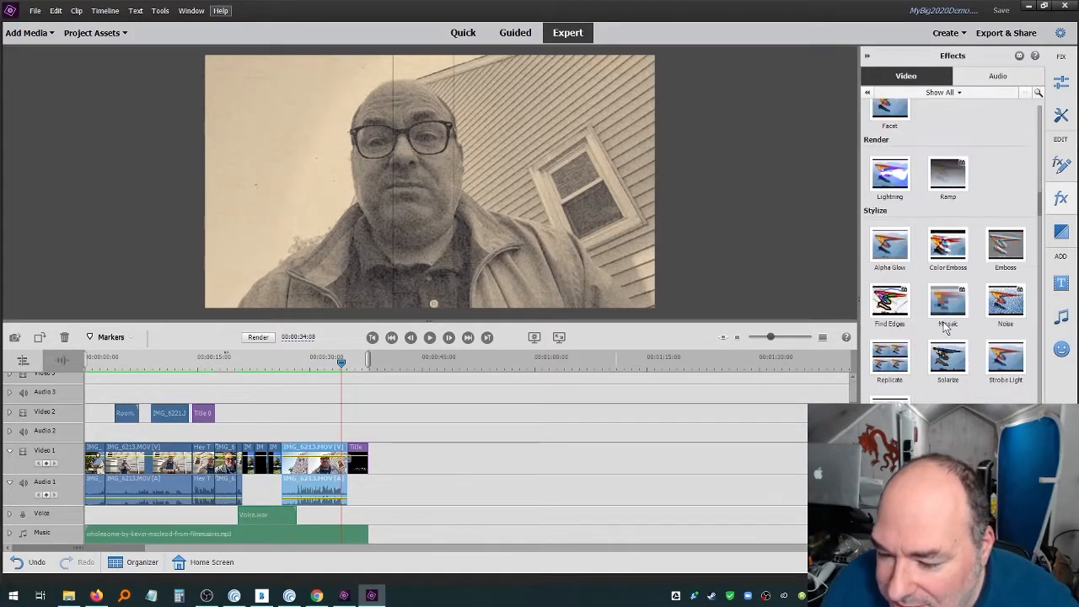
pyautogui.scroll(-5, 946, 327)
pyautogui.scroll(-10, 946, 327)
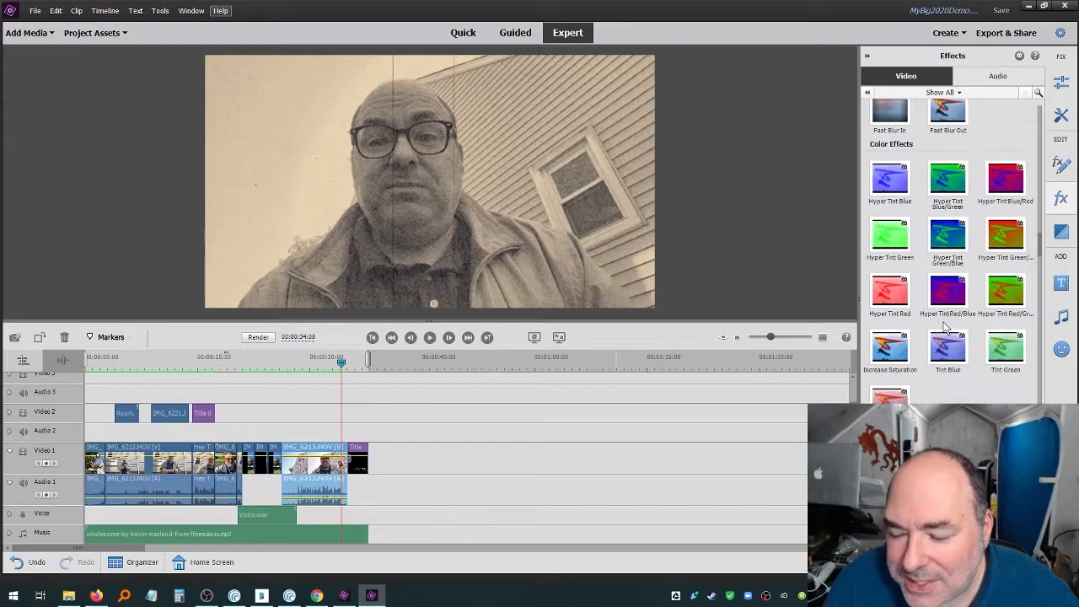
pyautogui.scroll(-5, 946, 328)
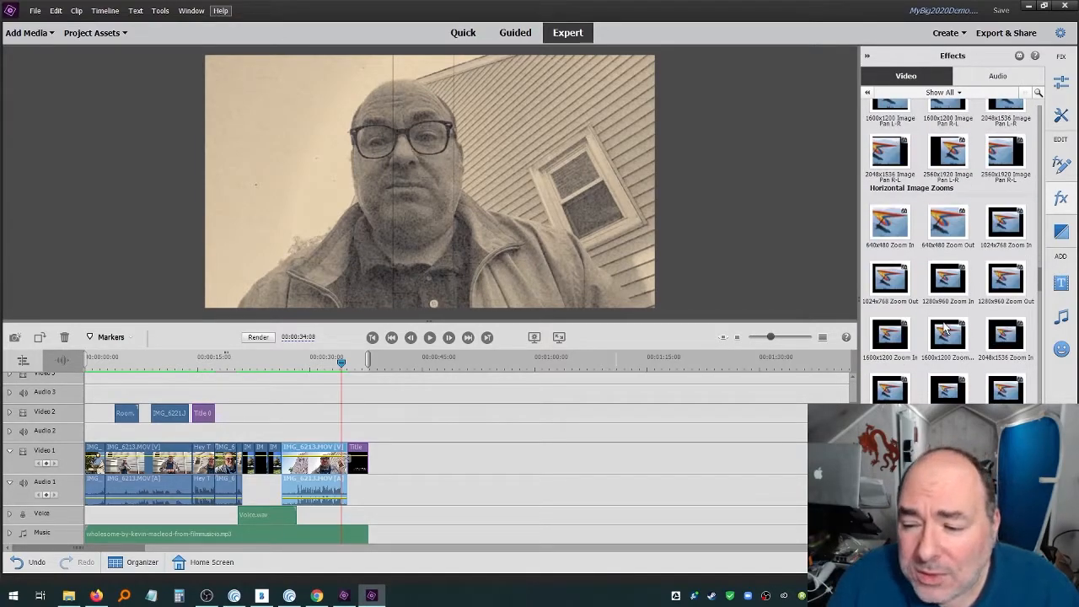
pyautogui.scroll(-5, 945, 328)
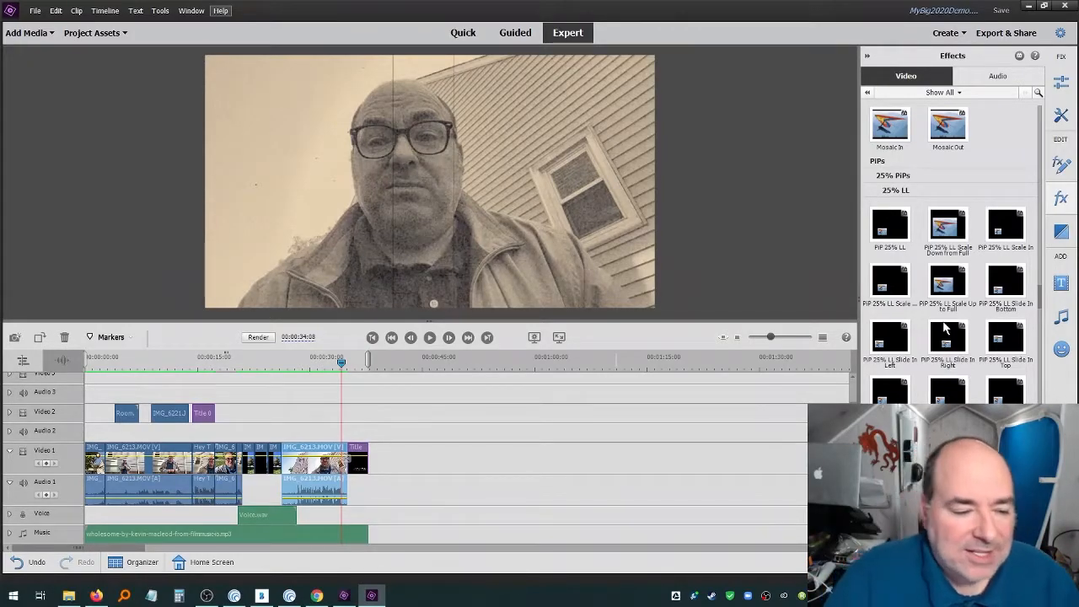
pyautogui.click(890, 337)
pyautogui.click(91, 368)
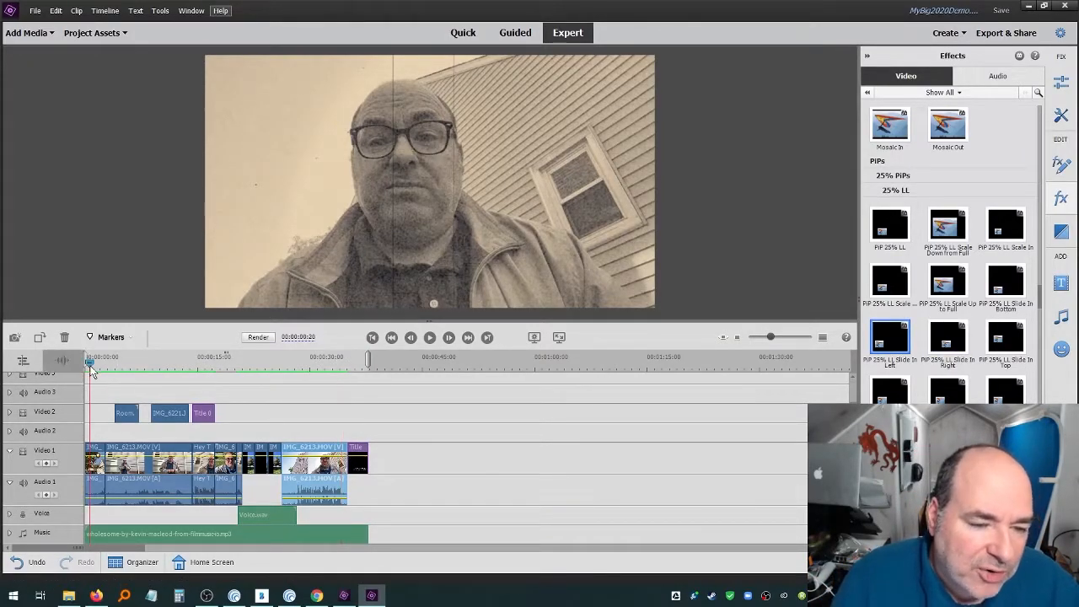
pyautogui.click(90, 368)
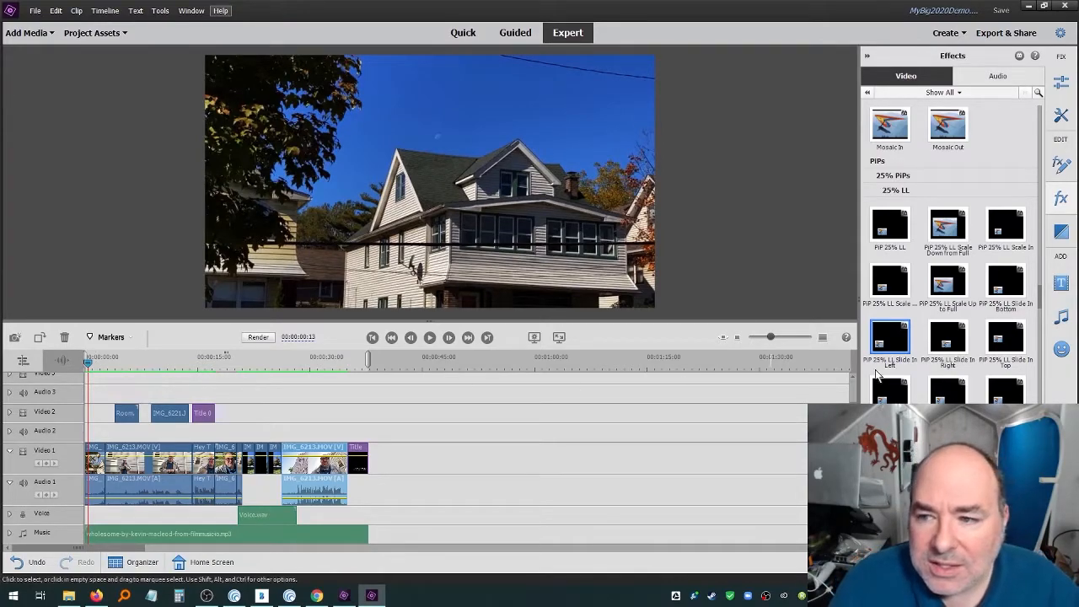
# - Look back through the video effects and presets up to the Advanced Adjustments and Blur & Sharpen groups
pyautogui.scroll(-6, 1003, 358)
pyautogui.scroll(3, 1003, 358)
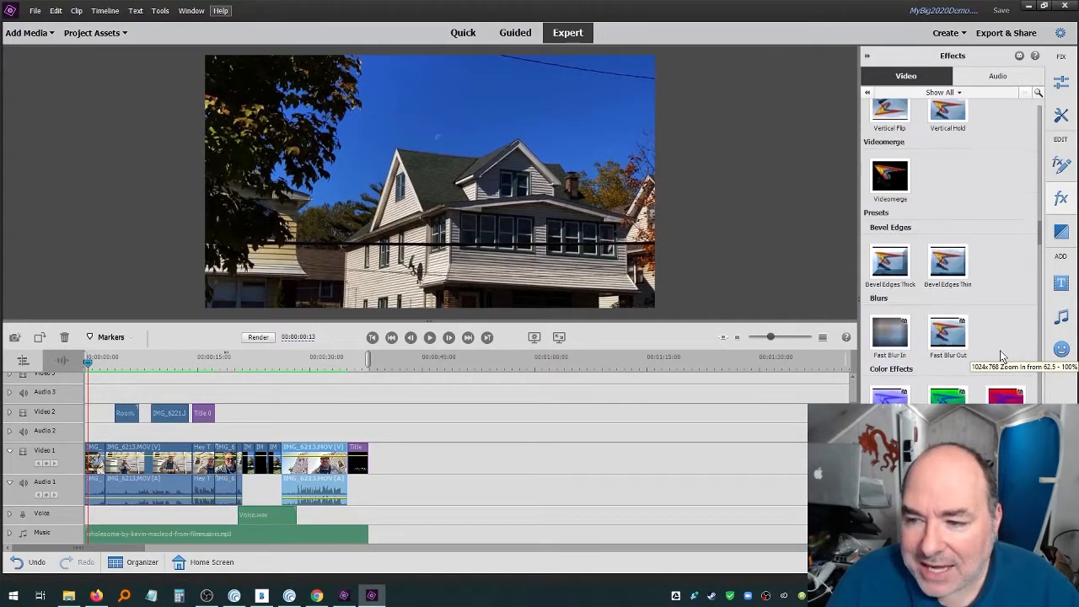
pyautogui.scroll(1, 1003, 358)
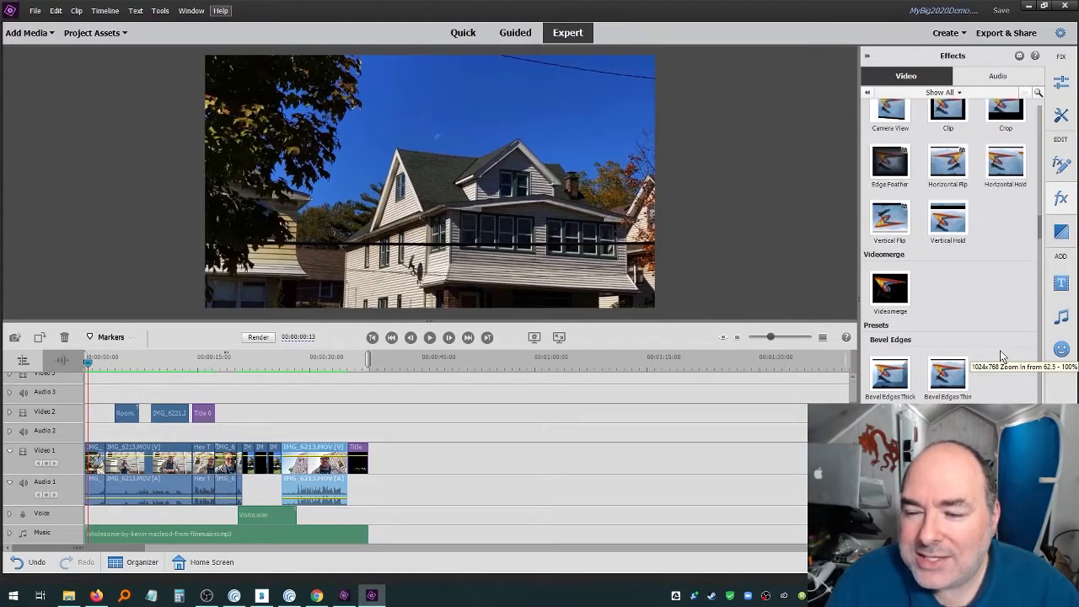
pyautogui.scroll(5, 1003, 358)
pyautogui.scroll(10, 1002, 358)
pyautogui.scroll(3, 999, 350)
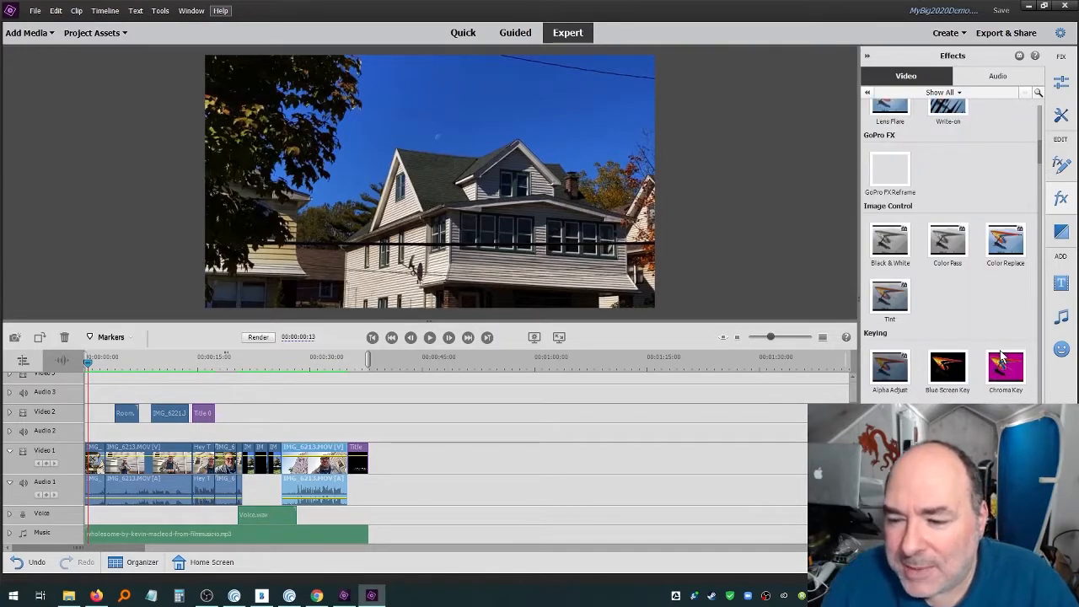
pyautogui.scroll(4, 1002, 358)
pyautogui.scroll(5, 1000, 350)
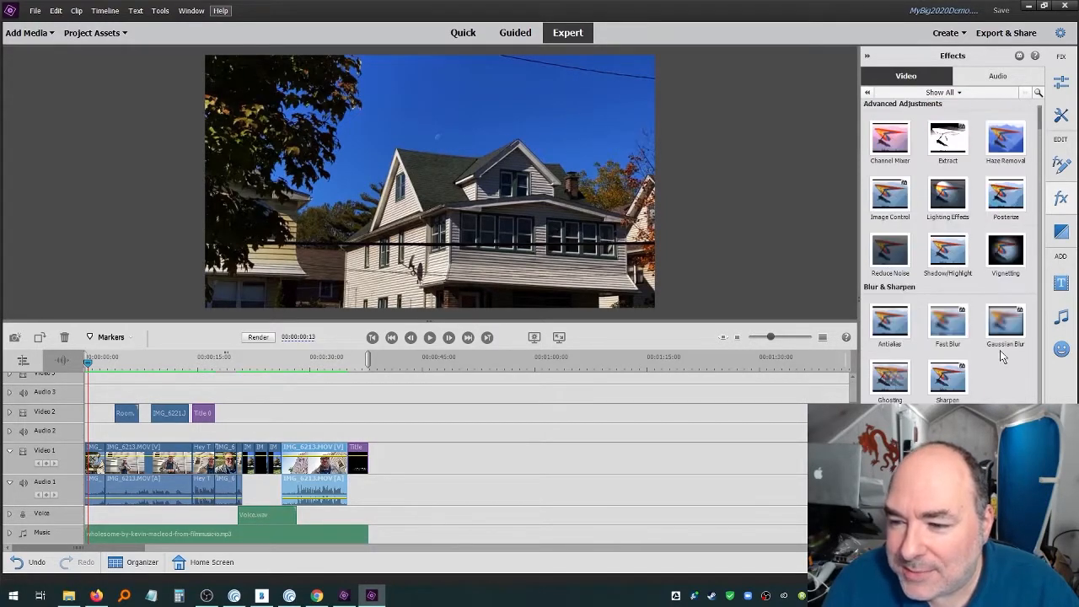
pyautogui.click(890, 320)
# - Move the playhead to 00:00:29:16 in the last IMG_6213.MOV clip and check its applied effects
pyautogui.moveTo(287, 372); pyautogui.dragTo(309, 374)
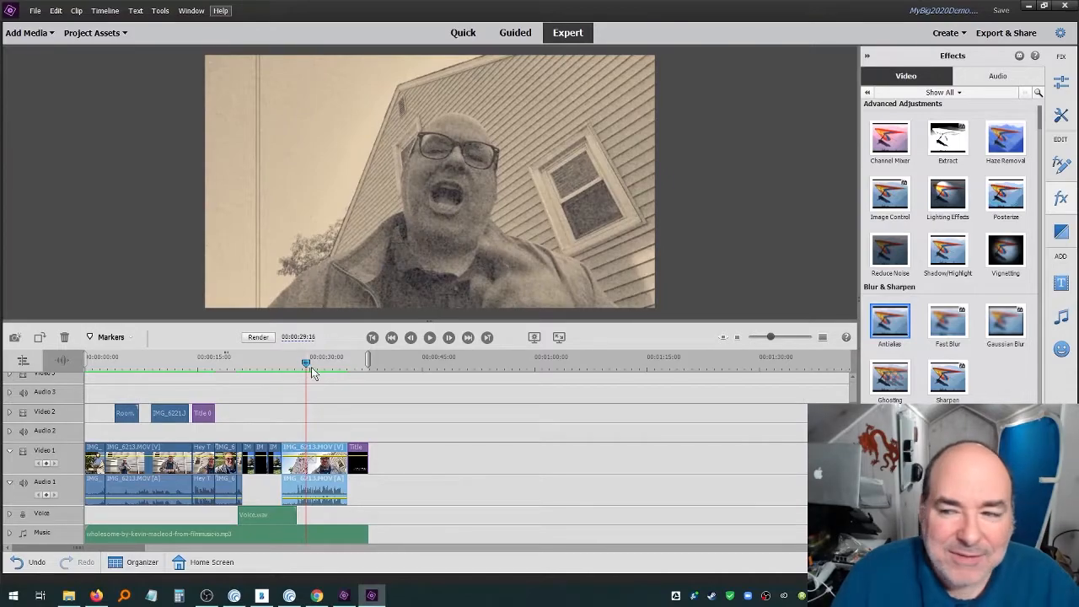
pyautogui.click(1061, 166)
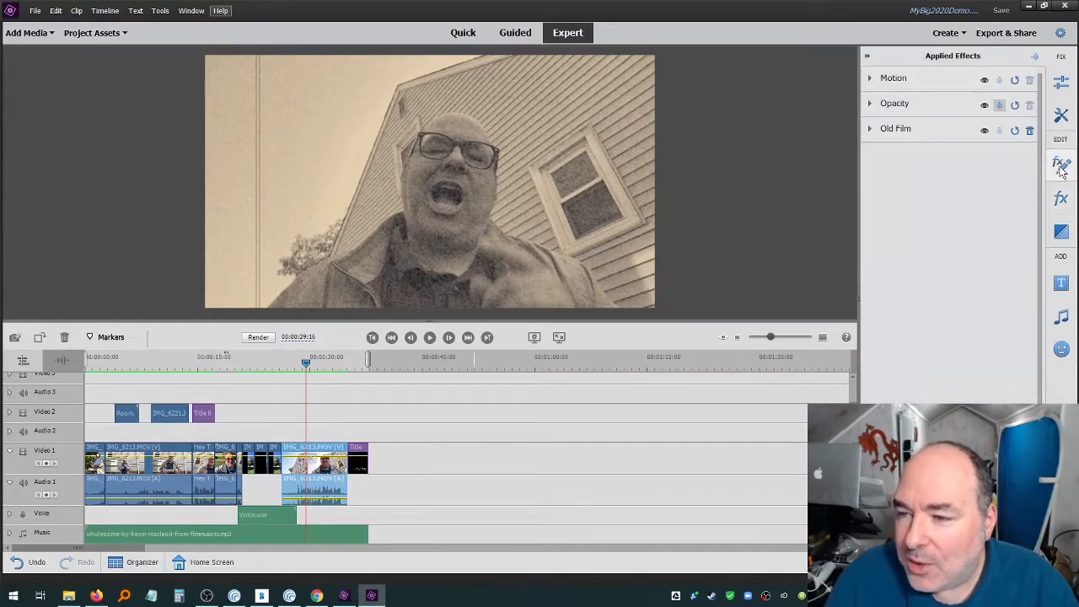
pyautogui.click(1062, 198)
# - Add the Cube Spin video transition at the cut between IMG_6217.MOV and the first IMG_6213.MOV clip on Video 1
pyautogui.click(1066, 231)
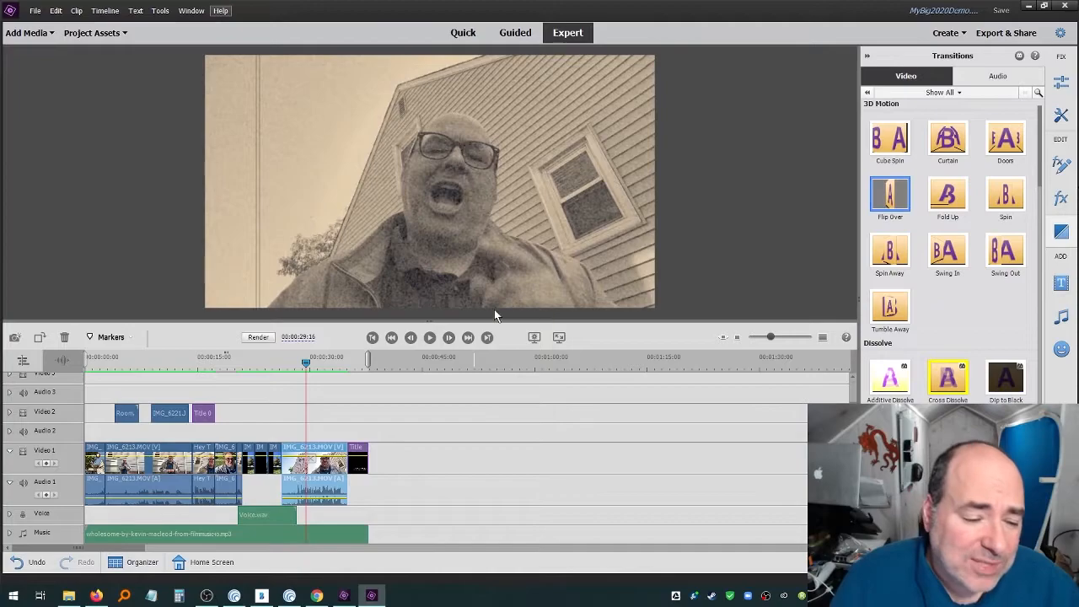
pyautogui.moveTo(279, 376); pyautogui.dragTo(102, 380)
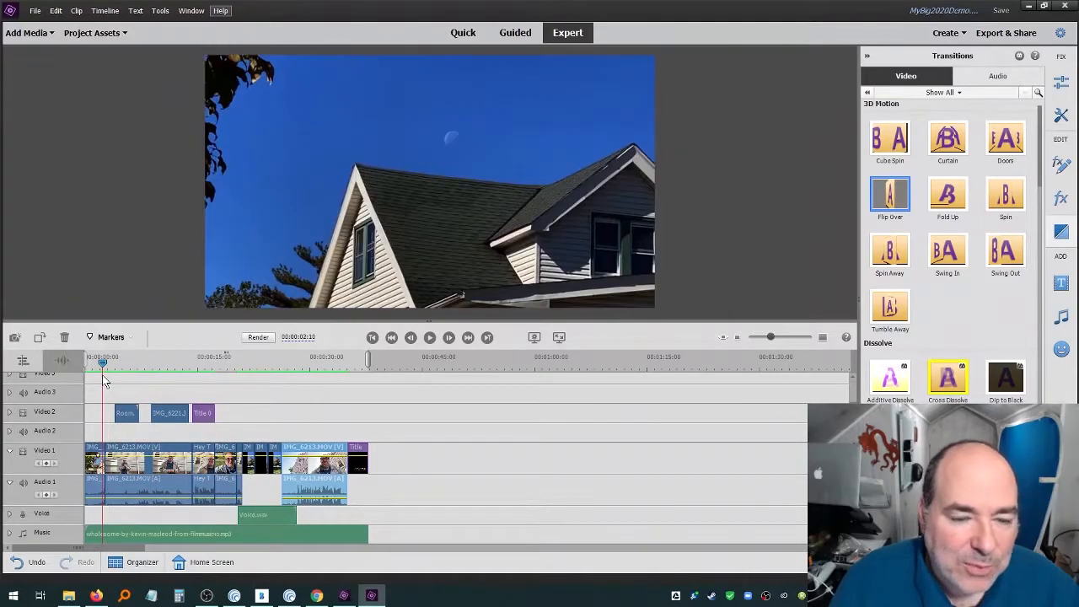
pyautogui.moveTo(769, 337); pyautogui.dragTo(793, 337)
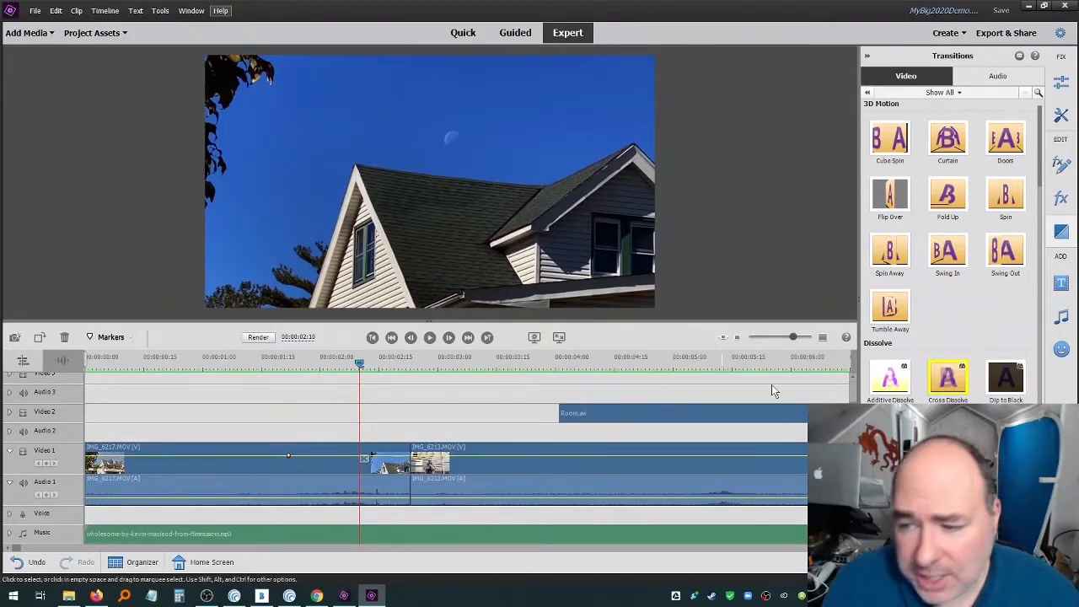
pyautogui.moveTo(889, 139); pyautogui.dragTo(431, 442)
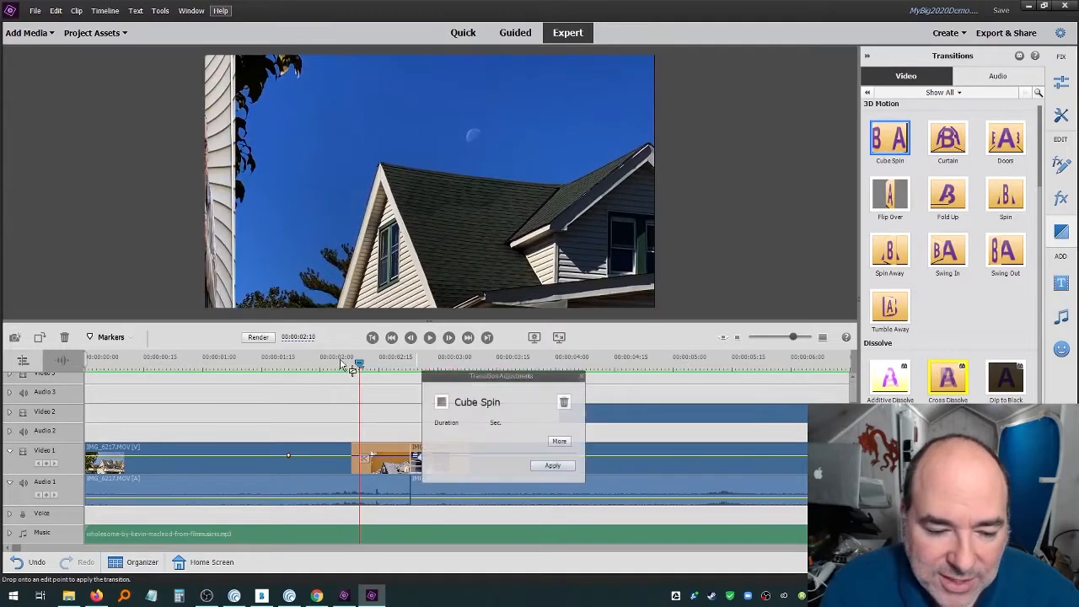
# - Play through the Cube Spin transition twice and close its adjustments
pyautogui.click(429, 338)
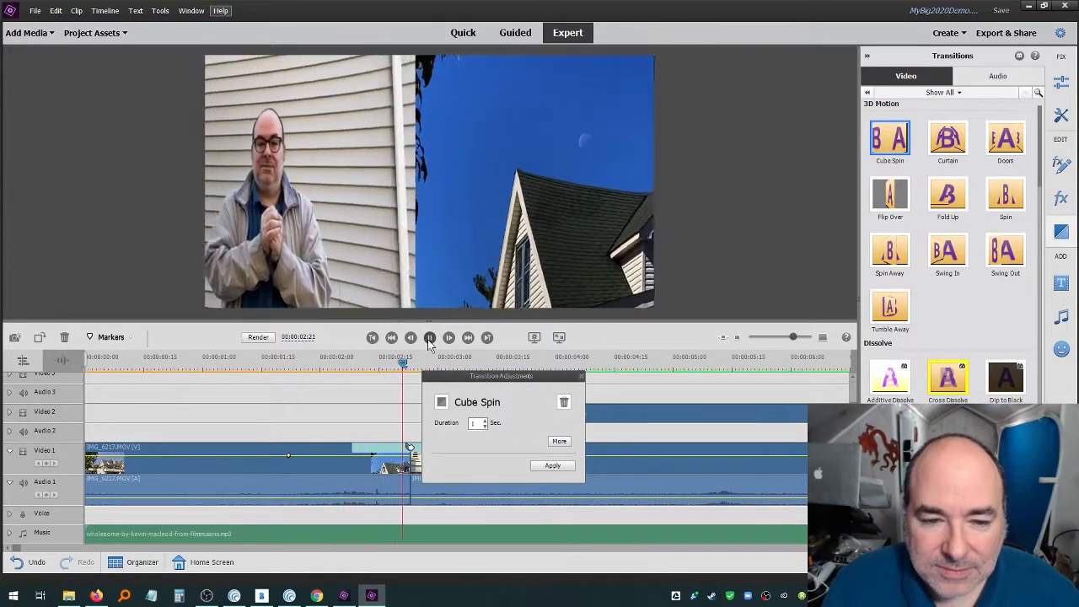
pyautogui.click(429, 338)
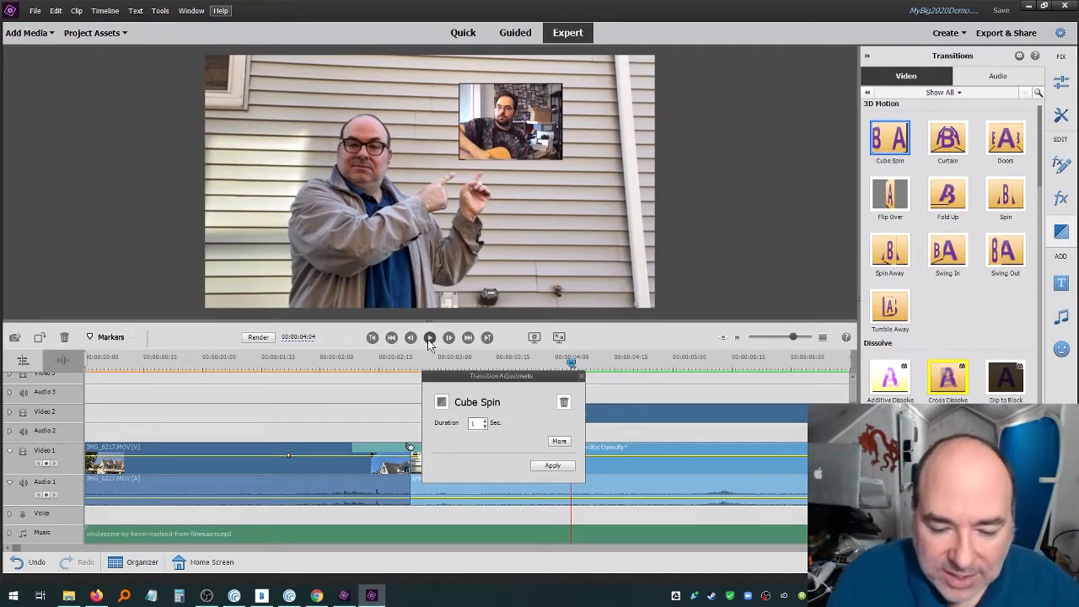
pyautogui.moveTo(358, 364); pyautogui.dragTo(335, 379)
pyautogui.click(429, 337)
pyautogui.click(429, 337)
pyautogui.click(580, 376)
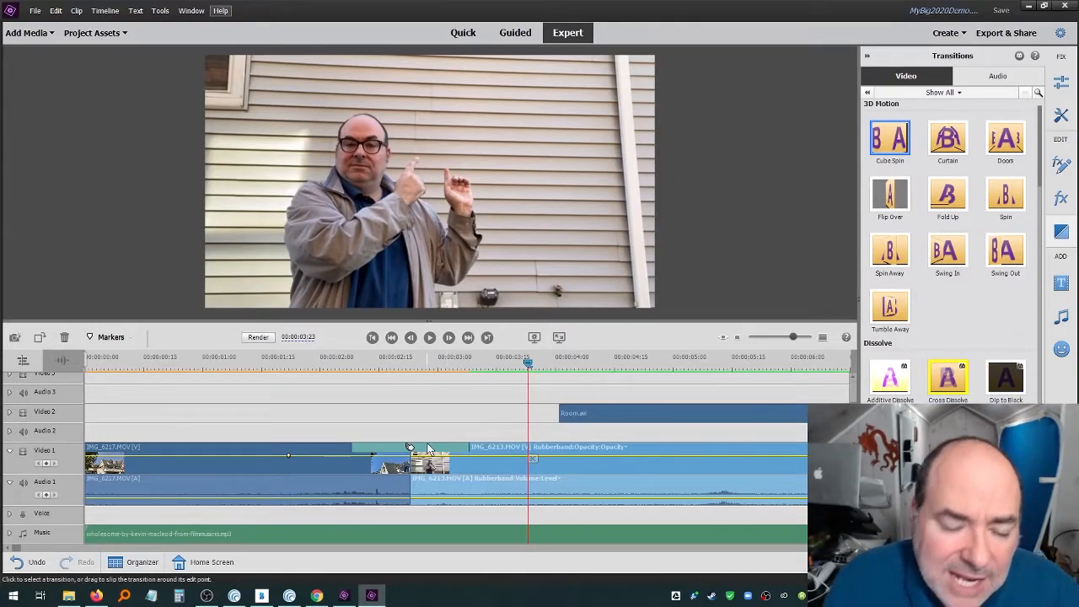
# - Replace the Cube Spin transition between IMG_6217.MOV and the first IMG_6213.MOV clip with Fold Up and play through it
pyautogui.click(413, 449)
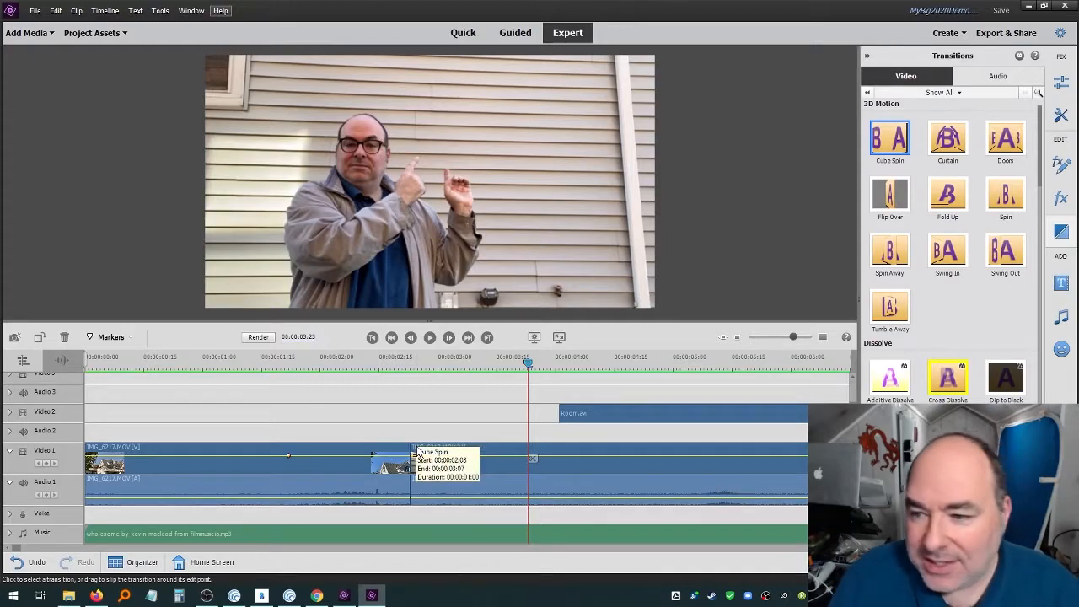
pyautogui.moveTo(947, 195); pyautogui.dragTo(411, 451)
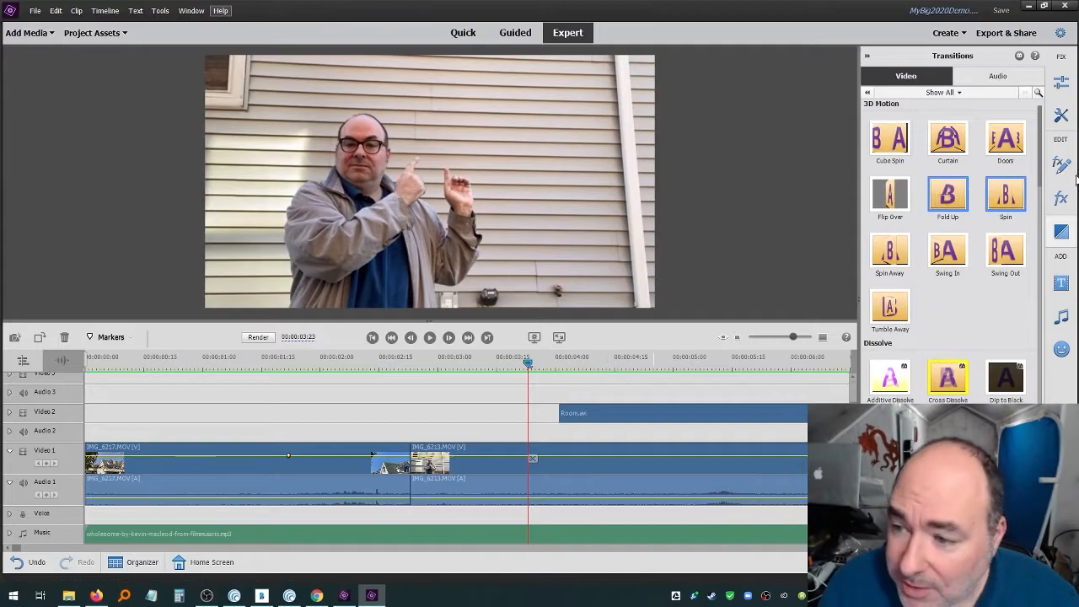
pyautogui.moveTo(947, 195); pyautogui.dragTo(404, 456)
pyautogui.click(336, 363)
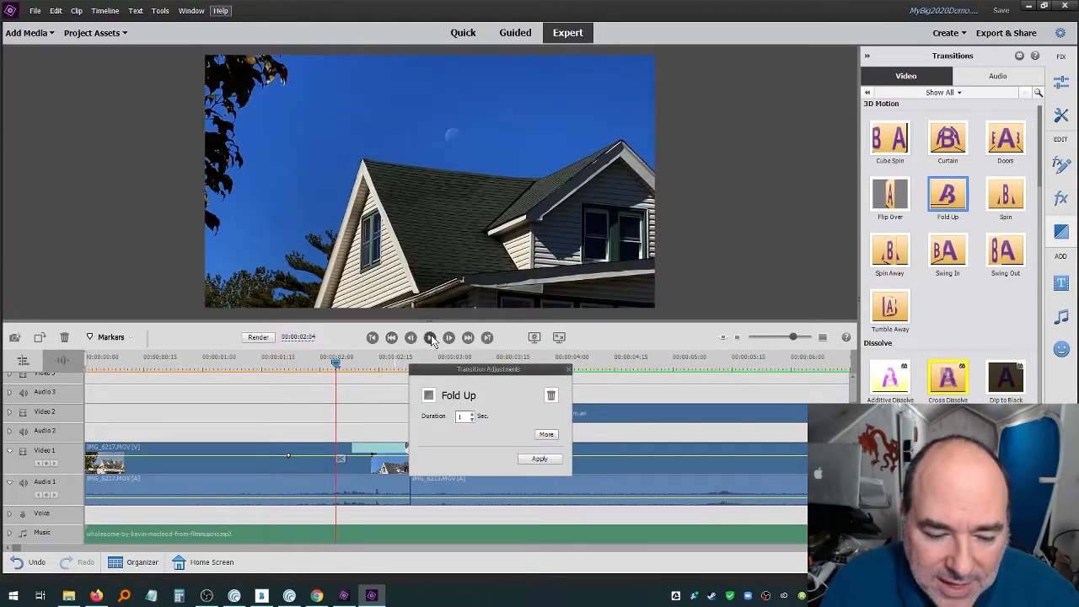
pyautogui.click(431, 338)
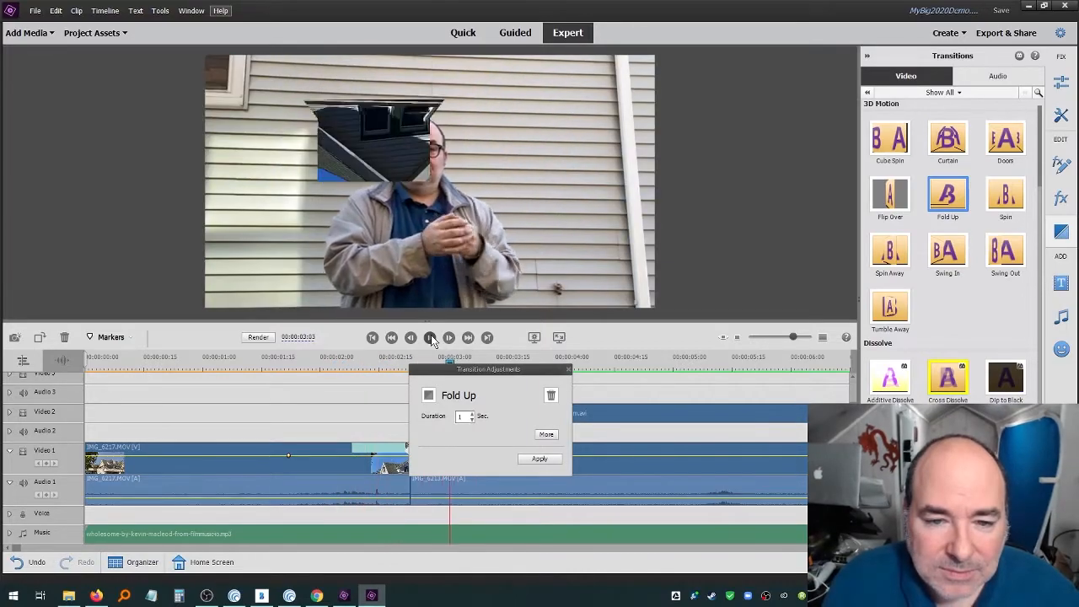
pyautogui.click(568, 369)
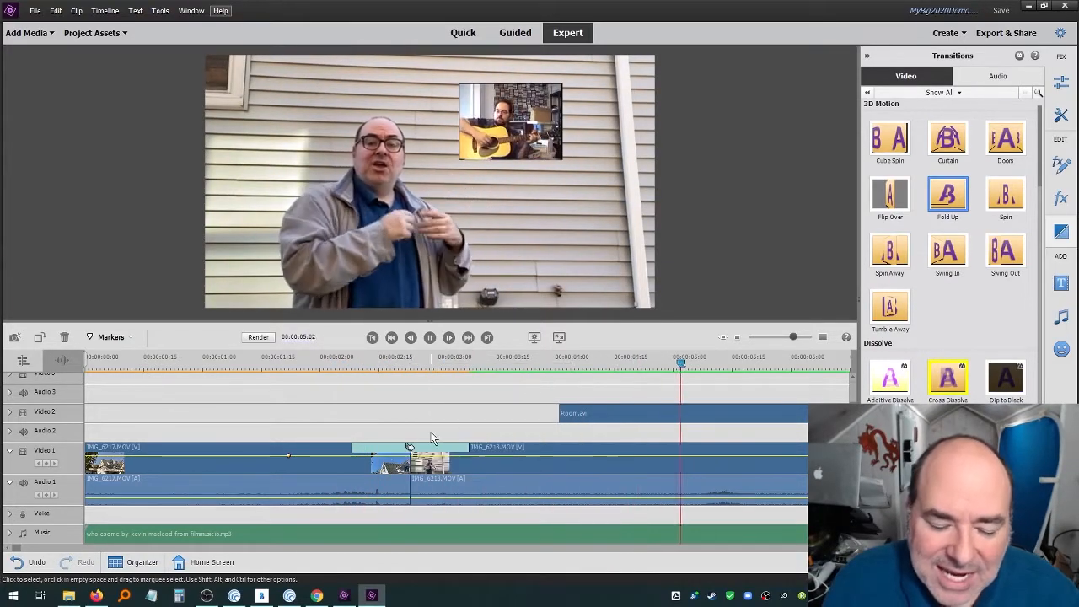
# - Replace the Fold Up transition between IMG_6217.MOV and IMG_6213.MOV with Cross Dissolve and play through it
pyautogui.doubleClick(409, 448)
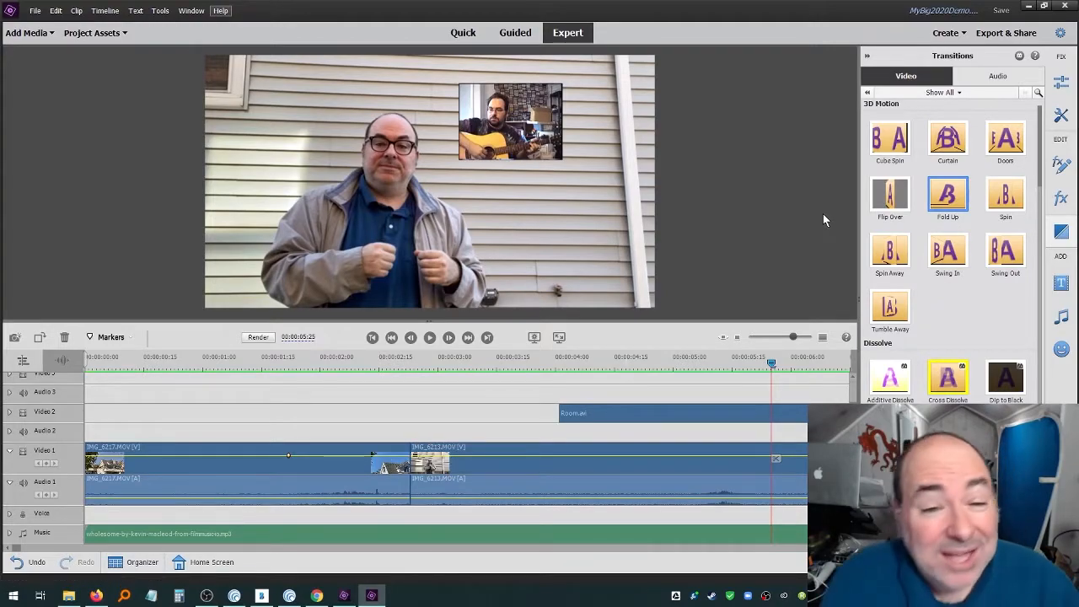
pyautogui.scroll(-3, 947, 253)
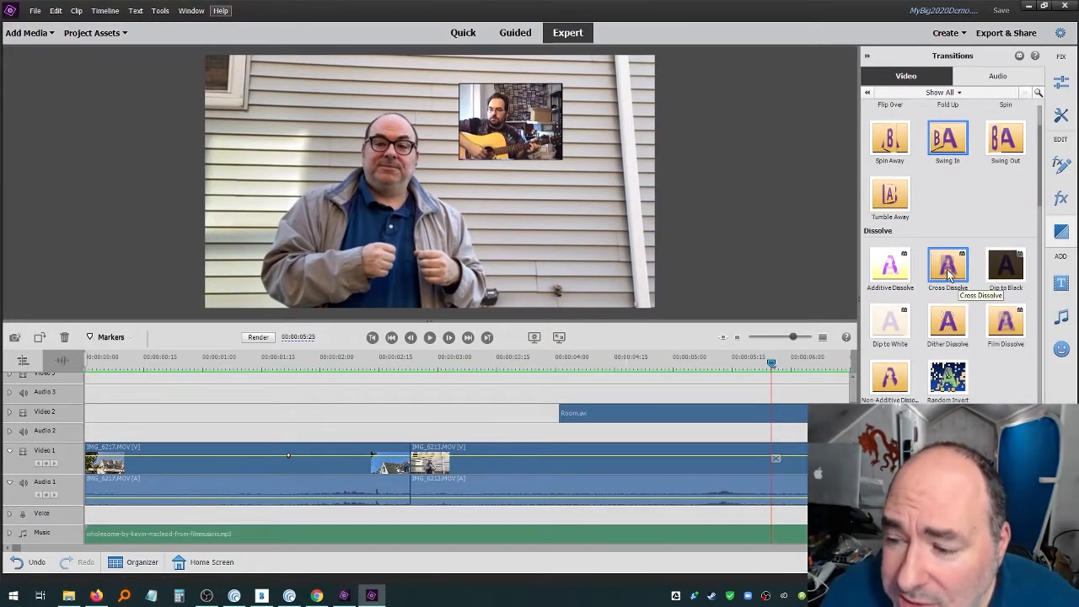
pyautogui.moveTo(948, 270); pyautogui.dragTo(411, 456)
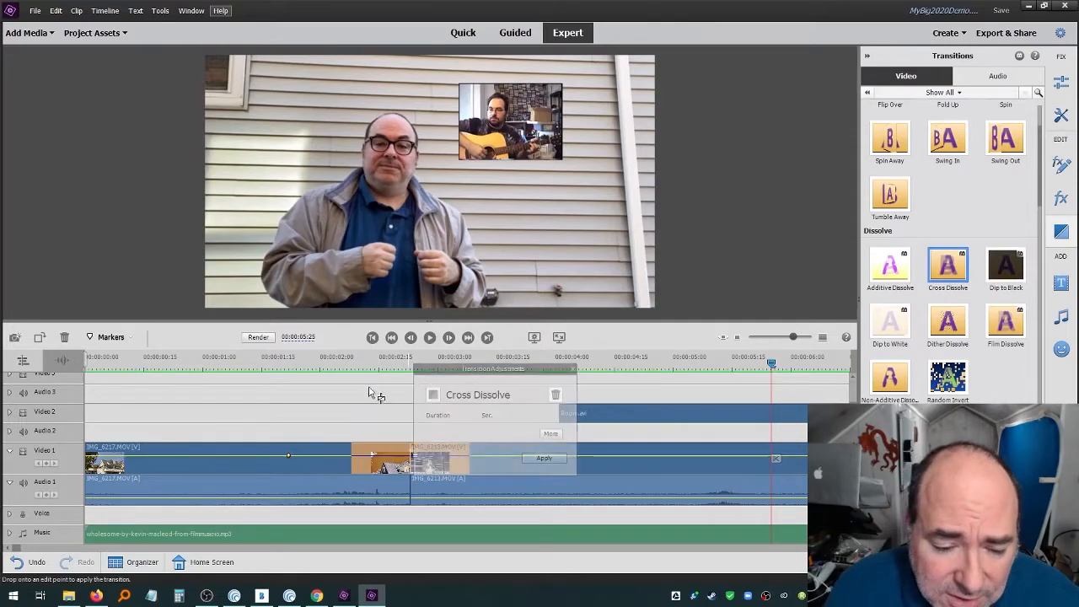
pyautogui.click(337, 362)
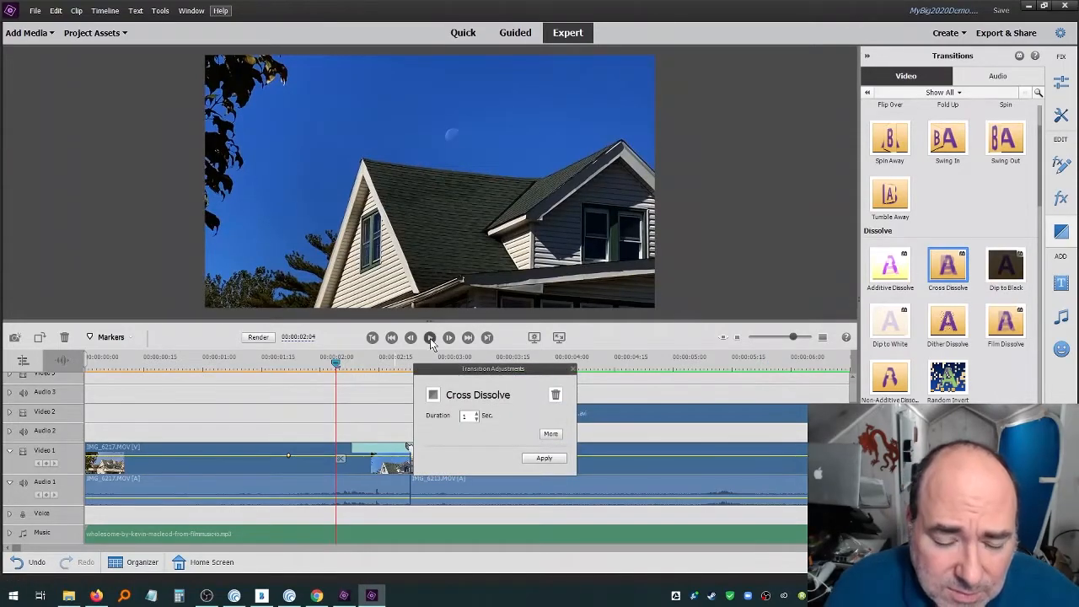
pyautogui.click(430, 338)
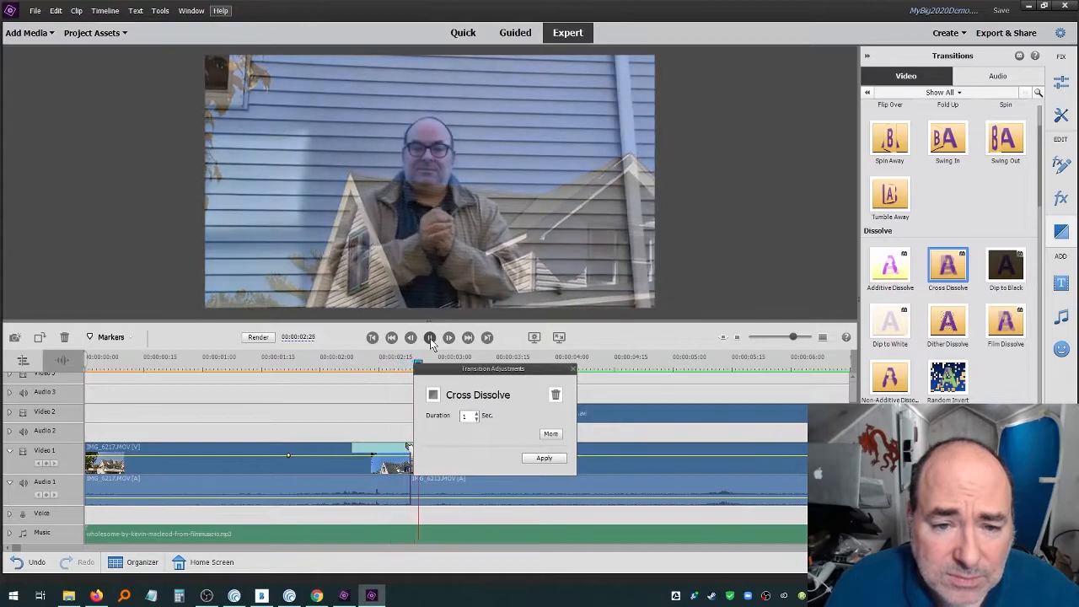
pyautogui.press('space')
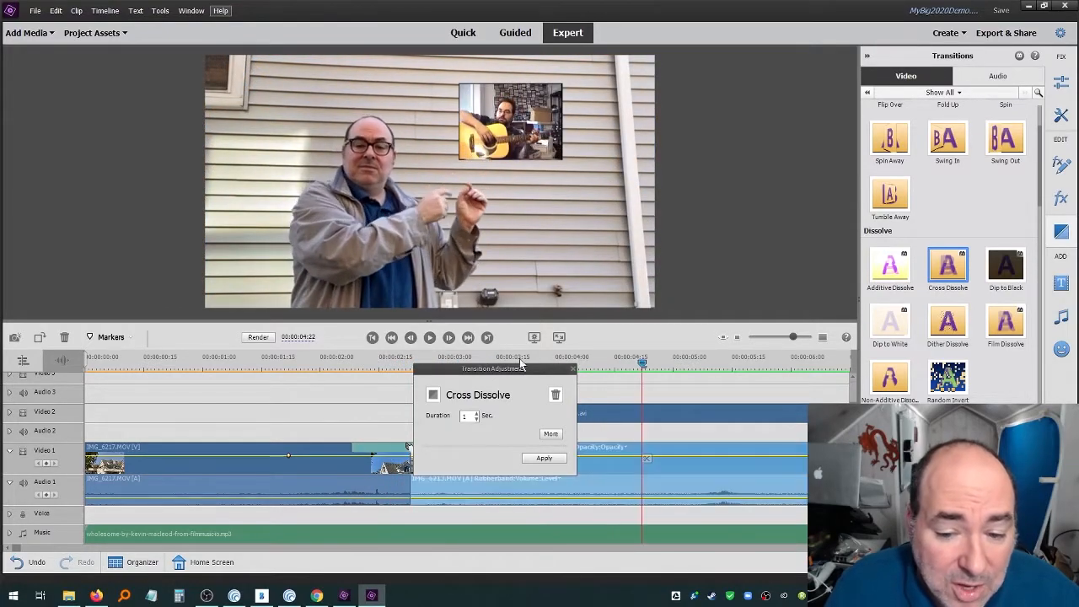
pyautogui.click(572, 371)
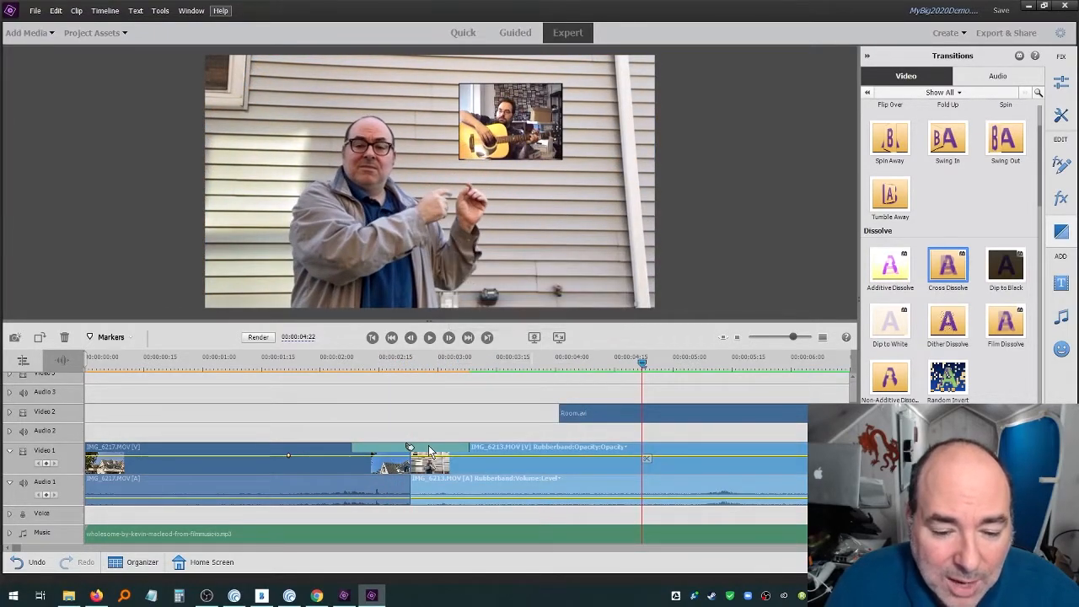
# - Replace the Cross Dissolve between IMG_6217.MOV and IMG_6213.MOV with Dip to Black and play through it
pyautogui.click(428, 452)
pyautogui.press('Delete')
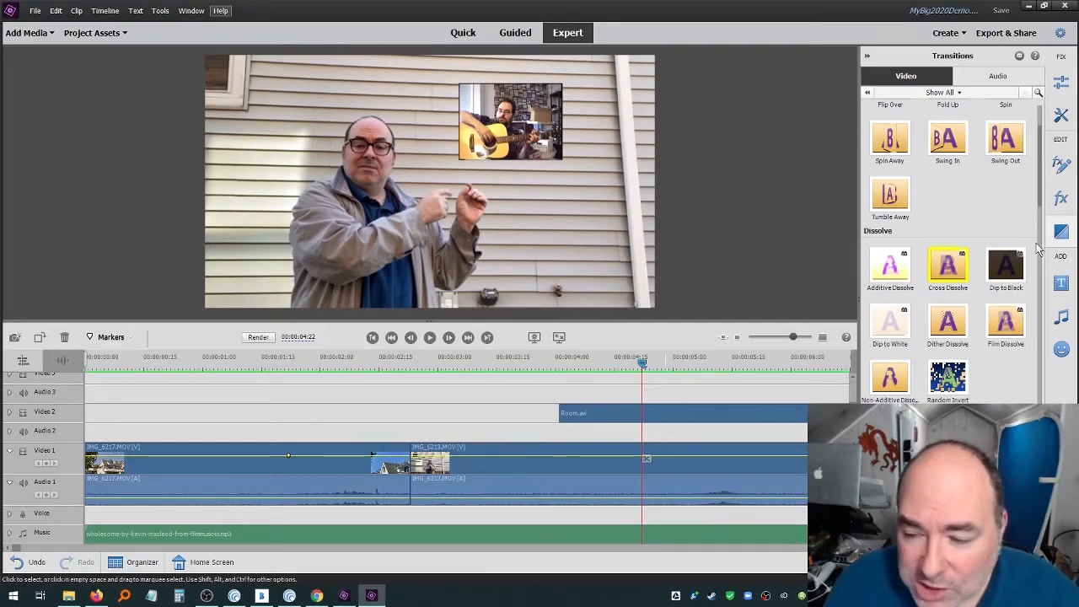
pyautogui.moveTo(1006, 265); pyautogui.dragTo(411, 455)
pyautogui.click(348, 360)
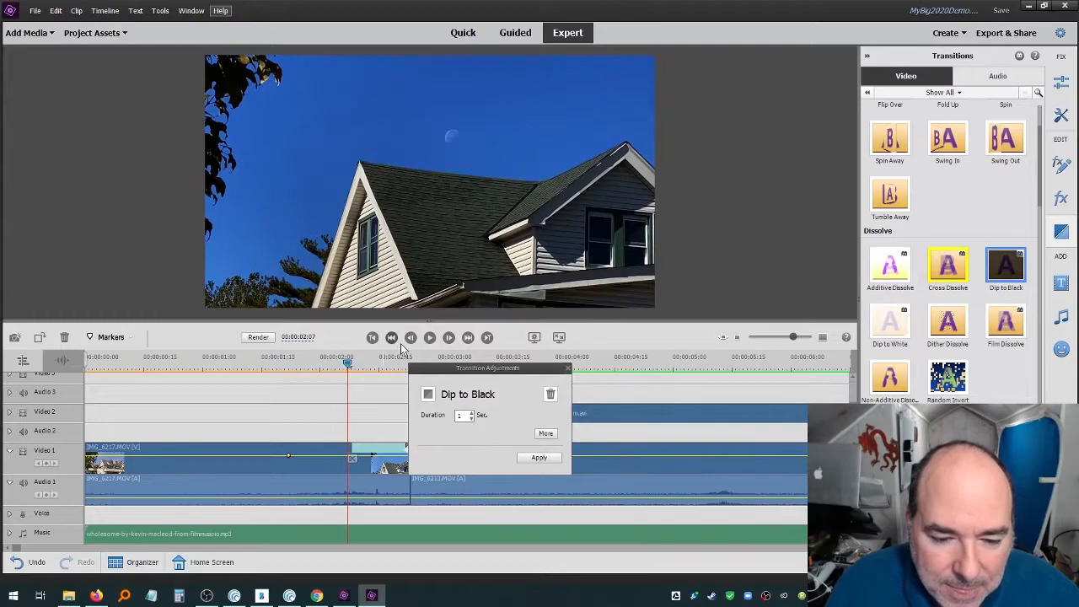
pyautogui.click(429, 338)
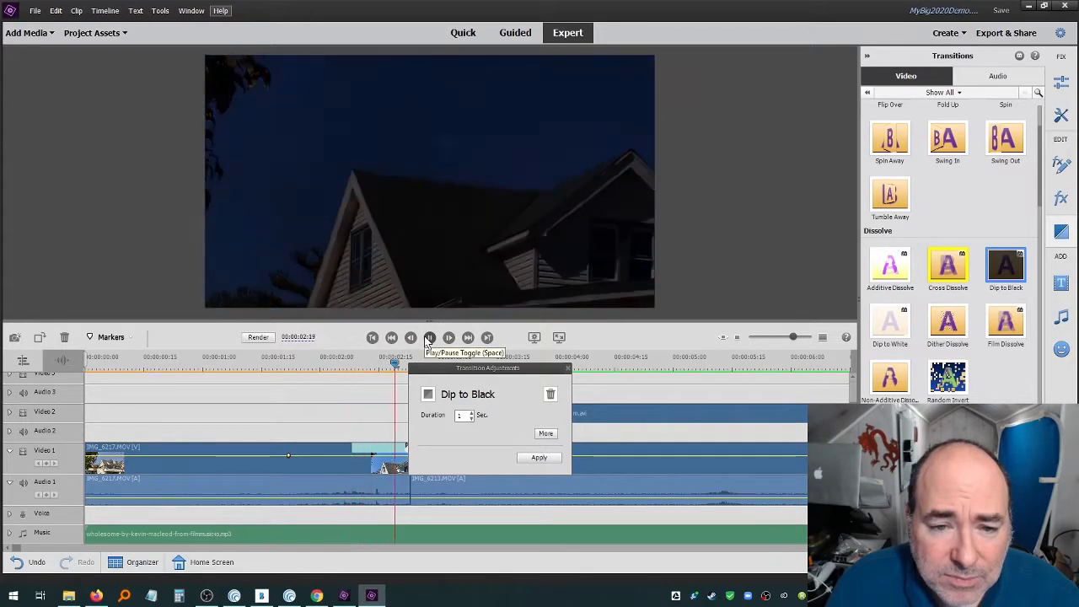
pyautogui.click(429, 338)
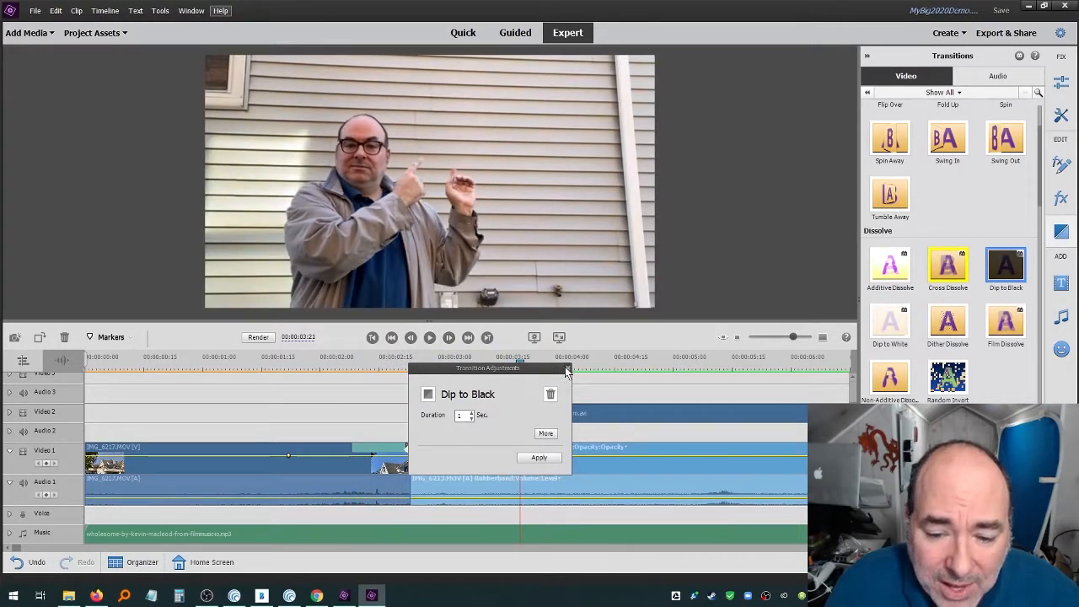
pyautogui.click(566, 371)
# - Move the Dip to Black transition to the start of IMG_6217.MOV and add Cross Dissolve at the cut to IMG_6213.MOV
pyautogui.click(402, 452)
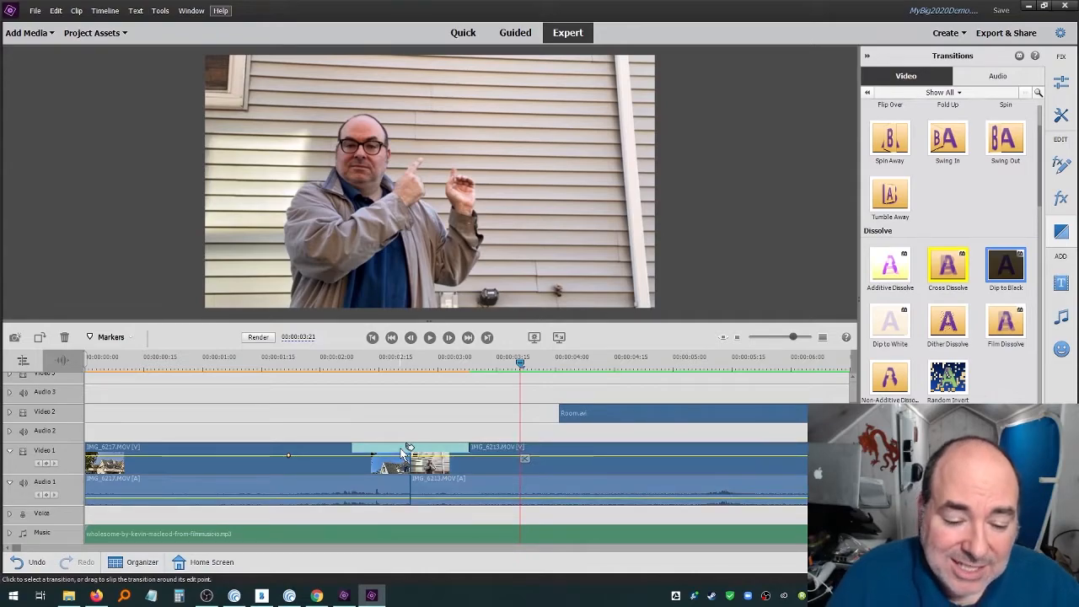
pyautogui.press('Delete')
pyautogui.moveTo(1016, 270); pyautogui.dragTo(113, 466)
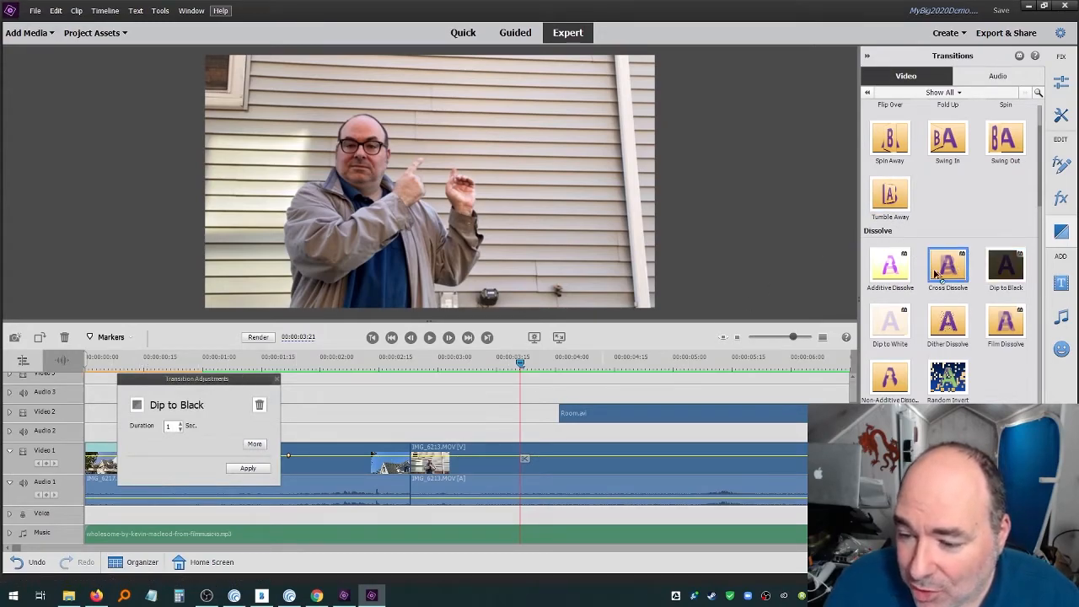
pyautogui.moveTo(936, 271); pyautogui.dragTo(410, 462)
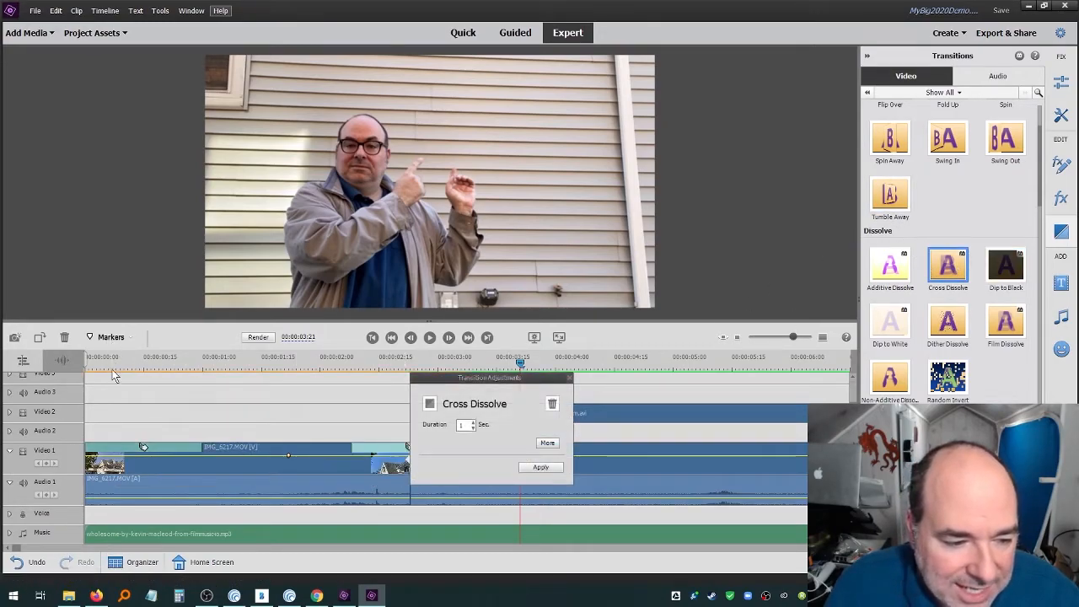
# - Play the timeline from the beginning through both transitions and close the Cross Dissolve adjustments
pyautogui.moveTo(110, 366); pyautogui.dragTo(78, 377)
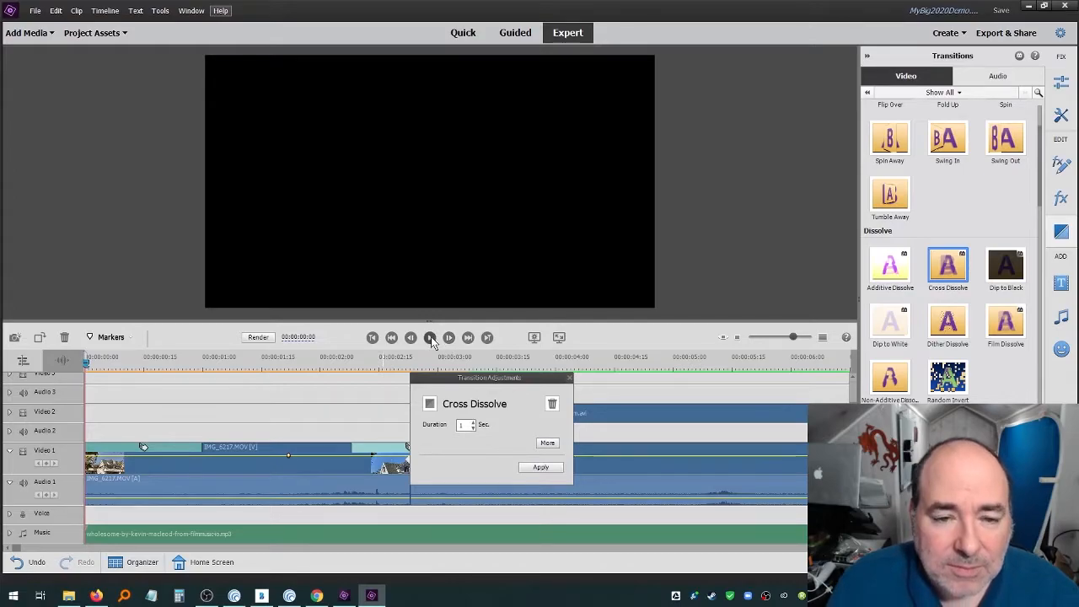
pyautogui.click(431, 336)
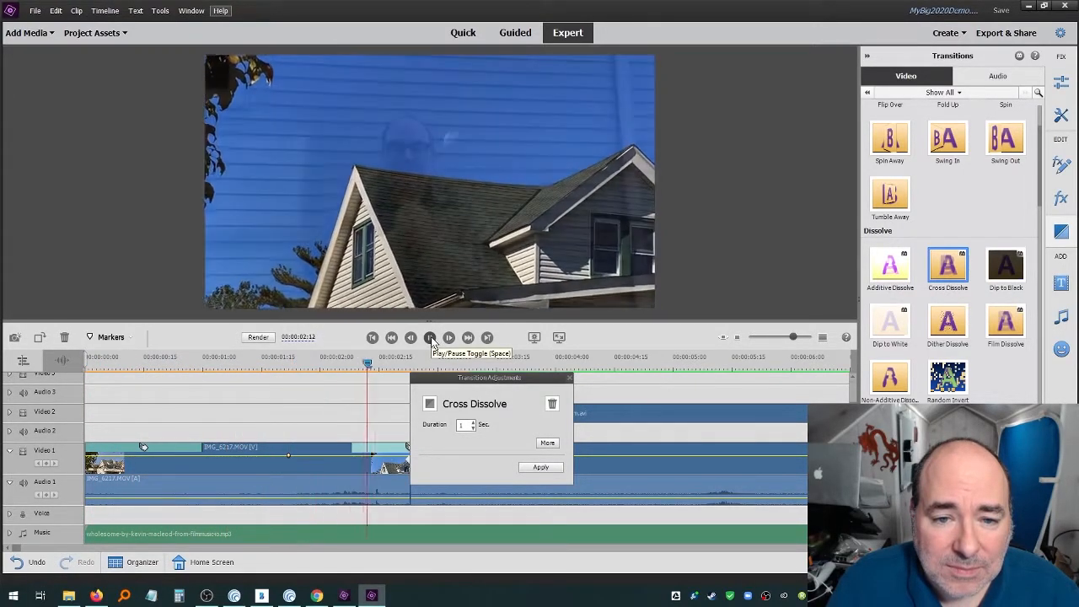
pyautogui.click(429, 337)
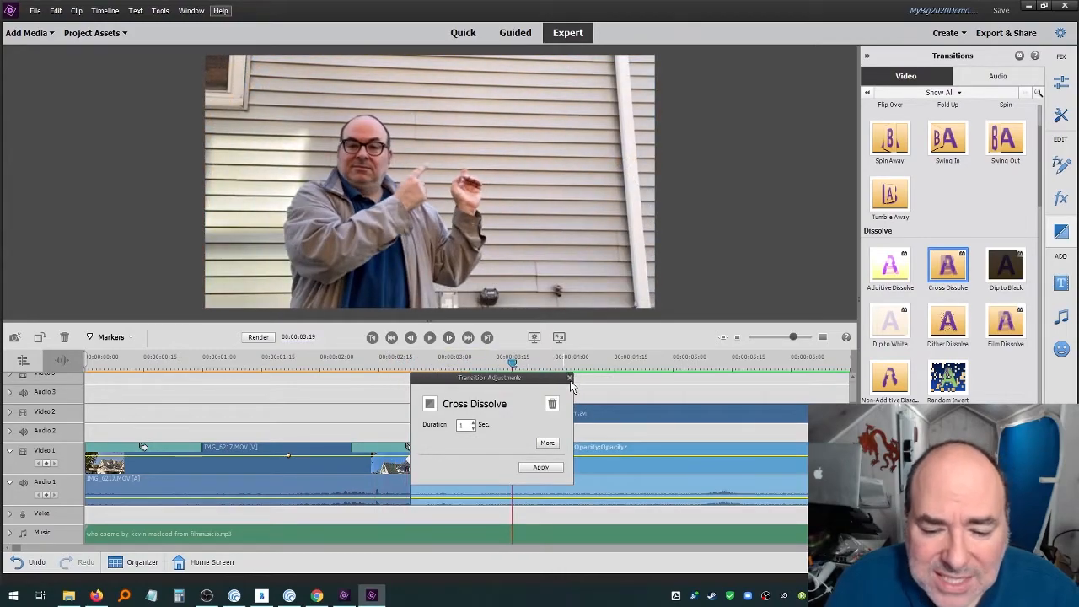
pyautogui.click(571, 380)
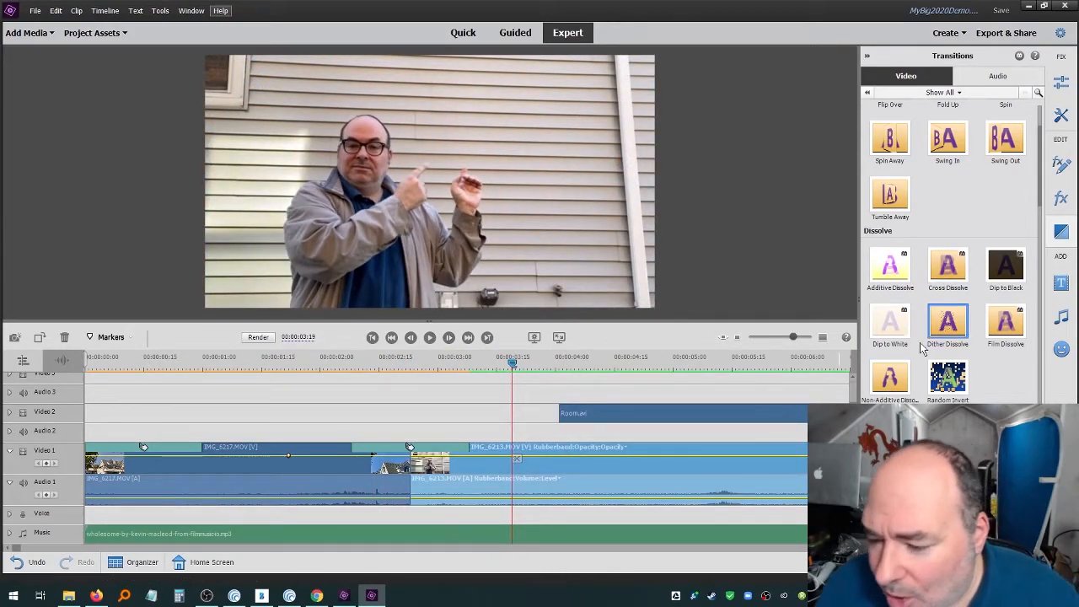
# - Add the NewBlue Magic Carpet transition at the cut between IMG_6216.MOV and the short Hey clip on Video 1
pyautogui.scroll(-2, 920, 343)
pyautogui.scroll(-1, 919, 342)
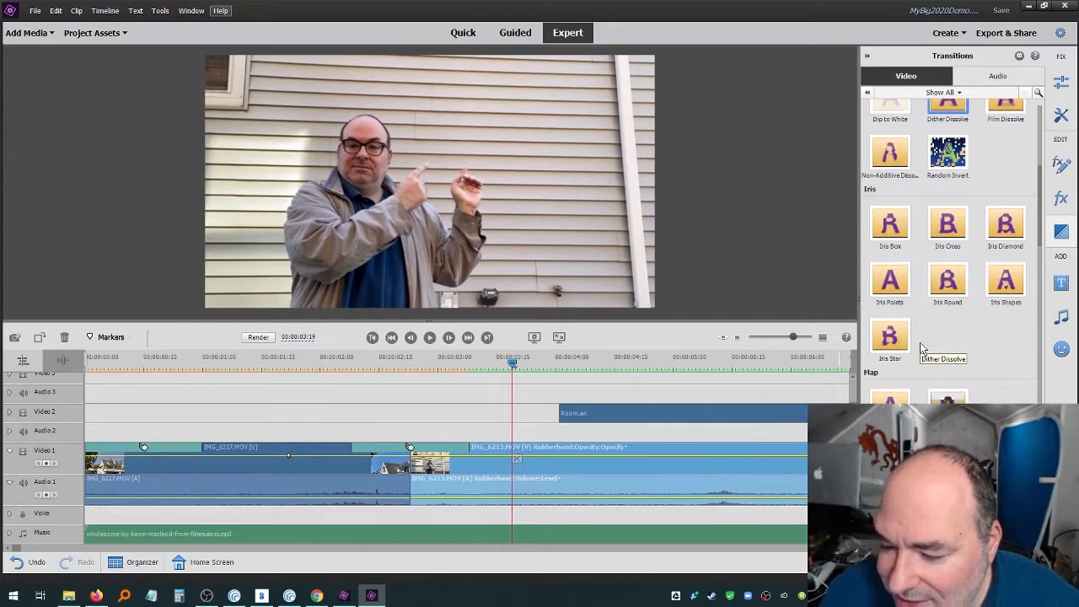
pyautogui.scroll(-1, 919, 343)
pyautogui.scroll(-1, 922, 348)
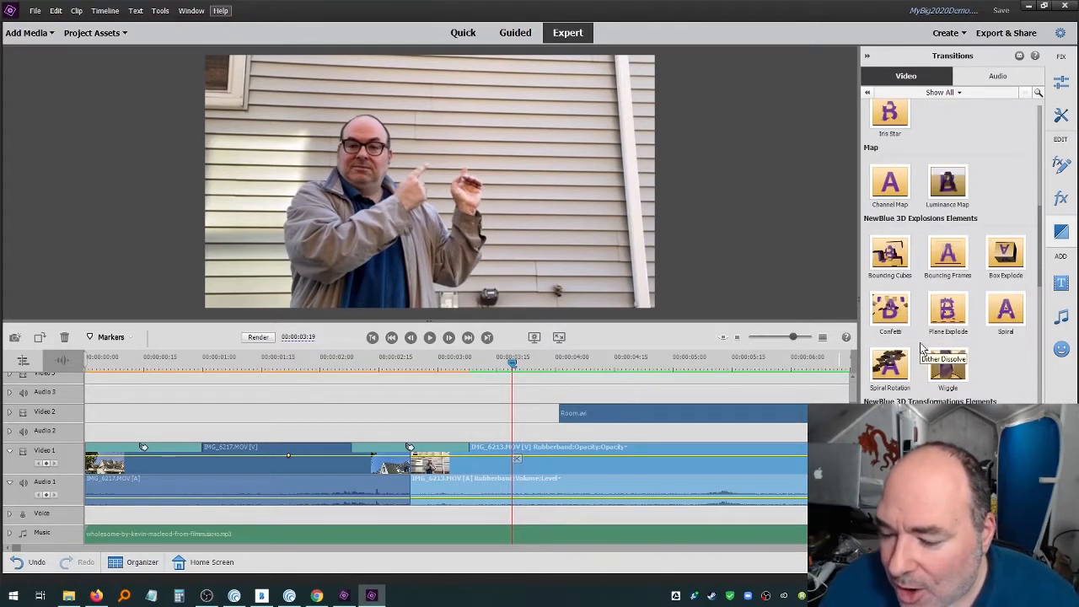
pyautogui.scroll(-1, 921, 348)
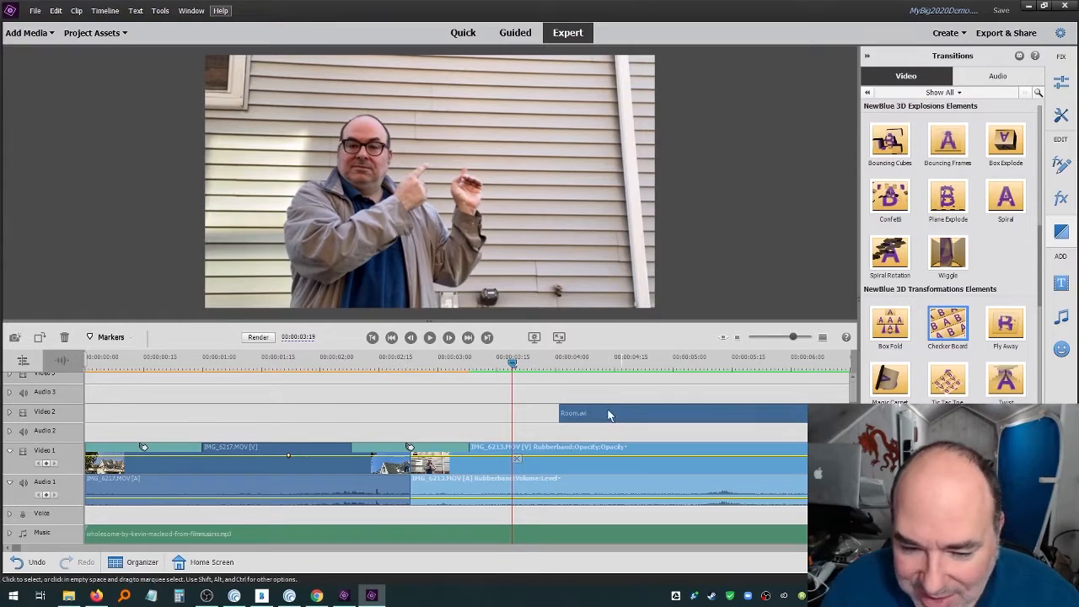
pyautogui.moveTo(794, 337); pyautogui.dragTo(779, 337)
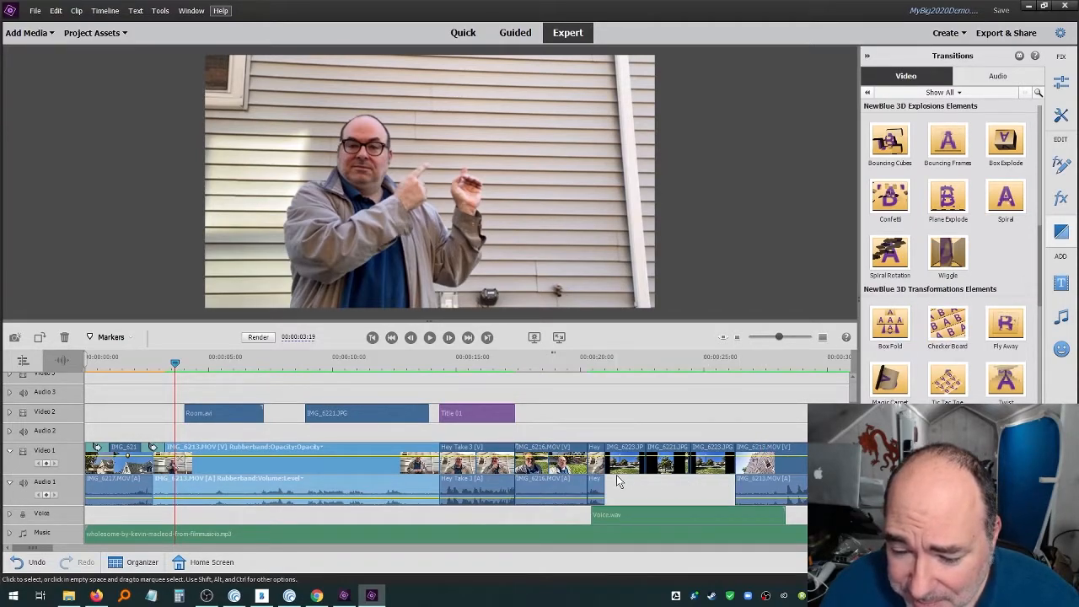
pyautogui.moveTo(901, 377); pyautogui.dragTo(594, 462)
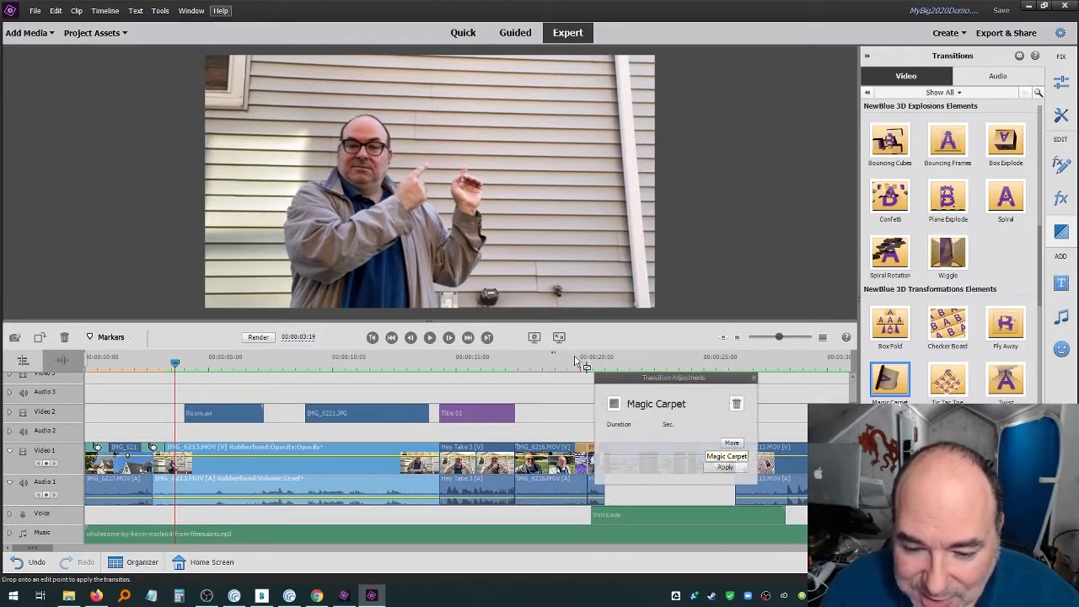
# - Play through the Magic Carpet transition from 00:00:19:20, close its adjustments and delete it
pyautogui.click(572, 363)
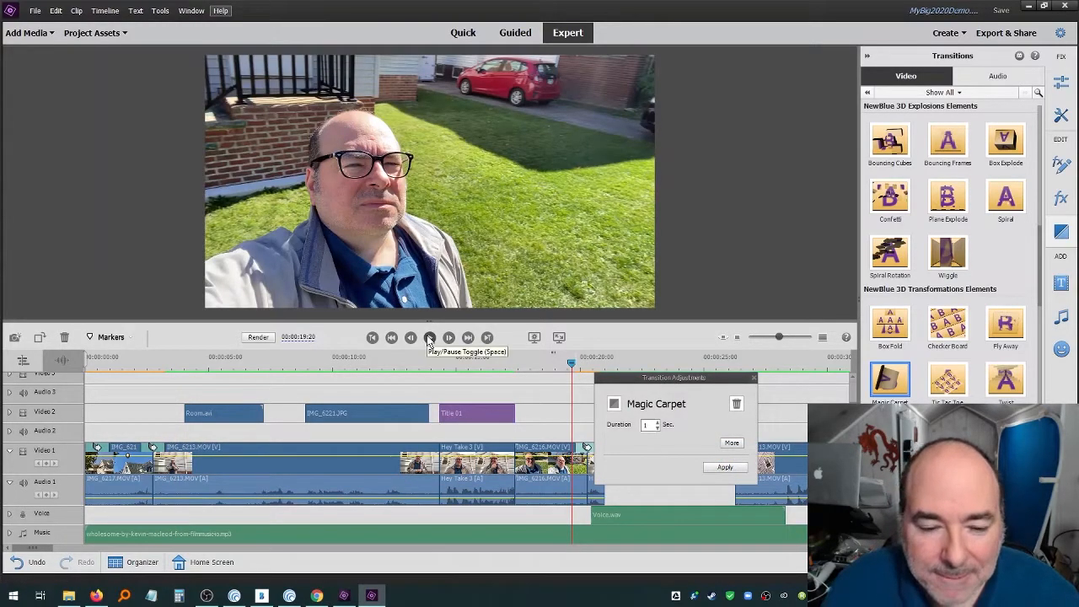
pyautogui.click(429, 338)
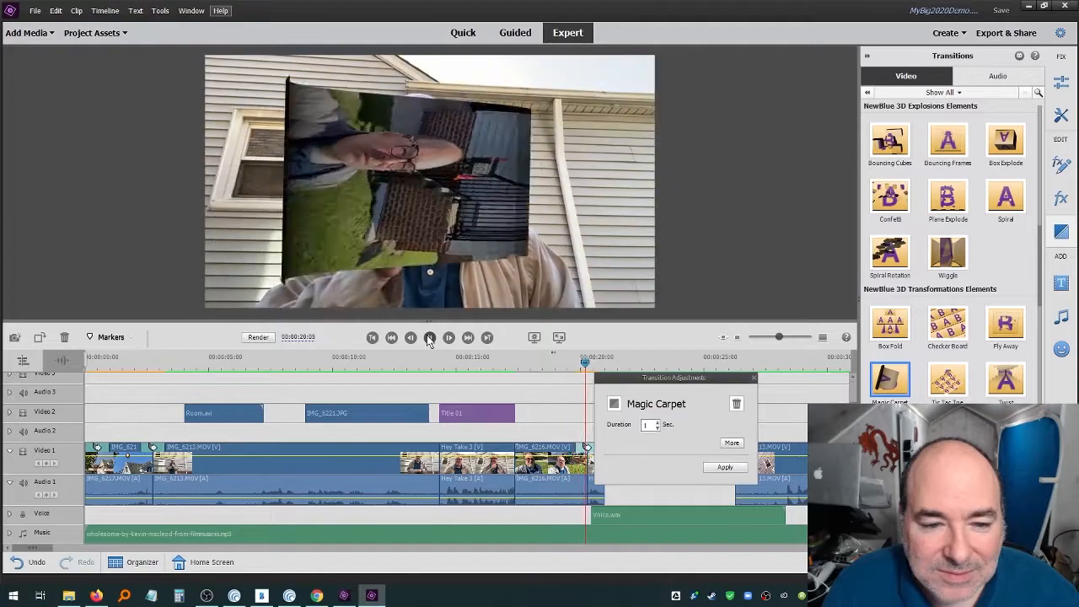
pyautogui.click(429, 338)
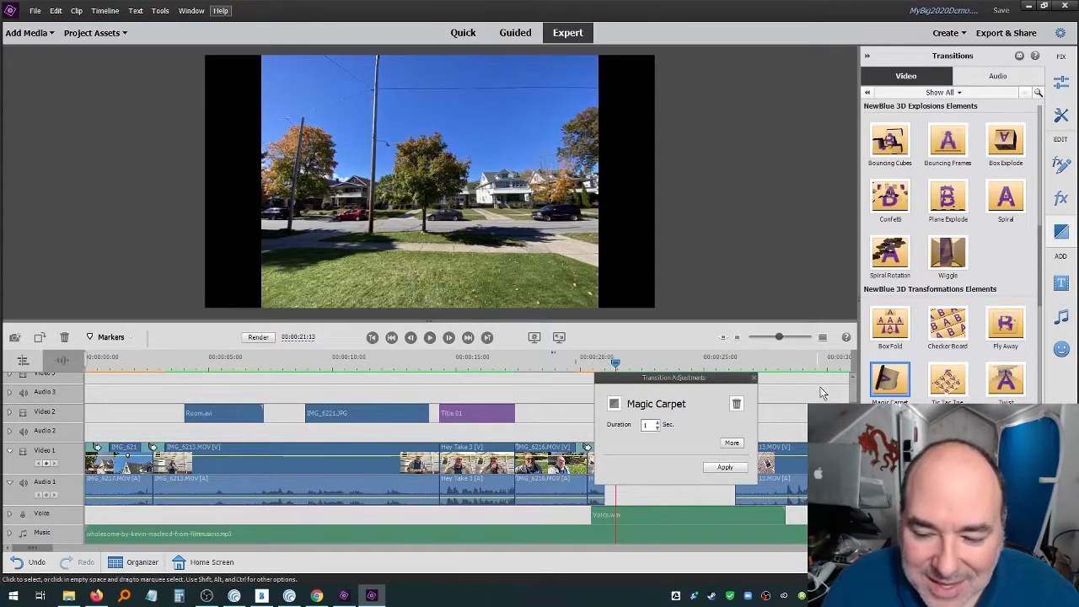
pyautogui.click(754, 378)
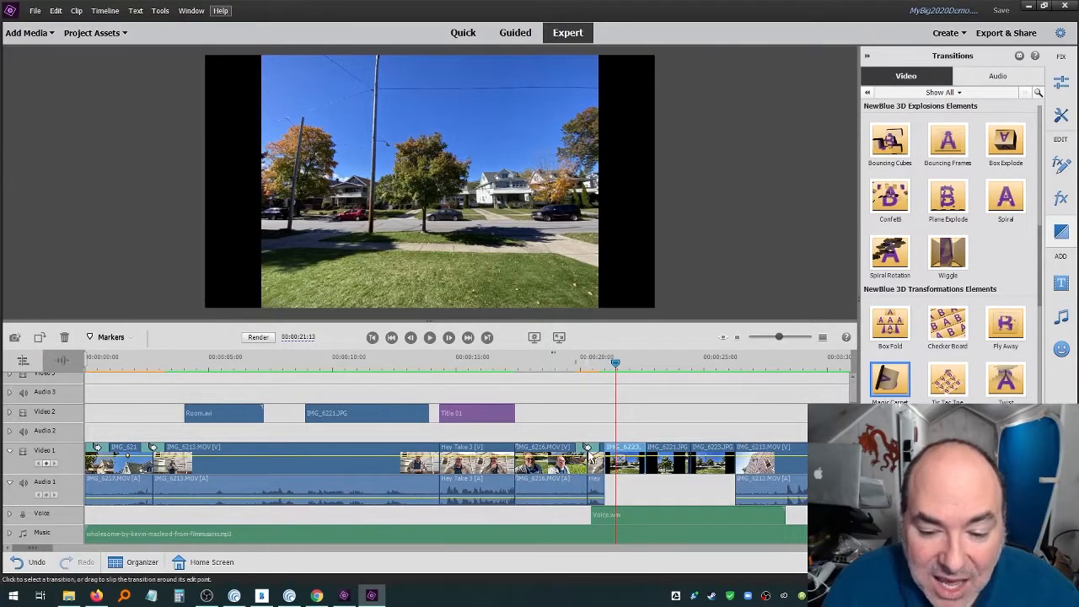
pyautogui.press('Delete')
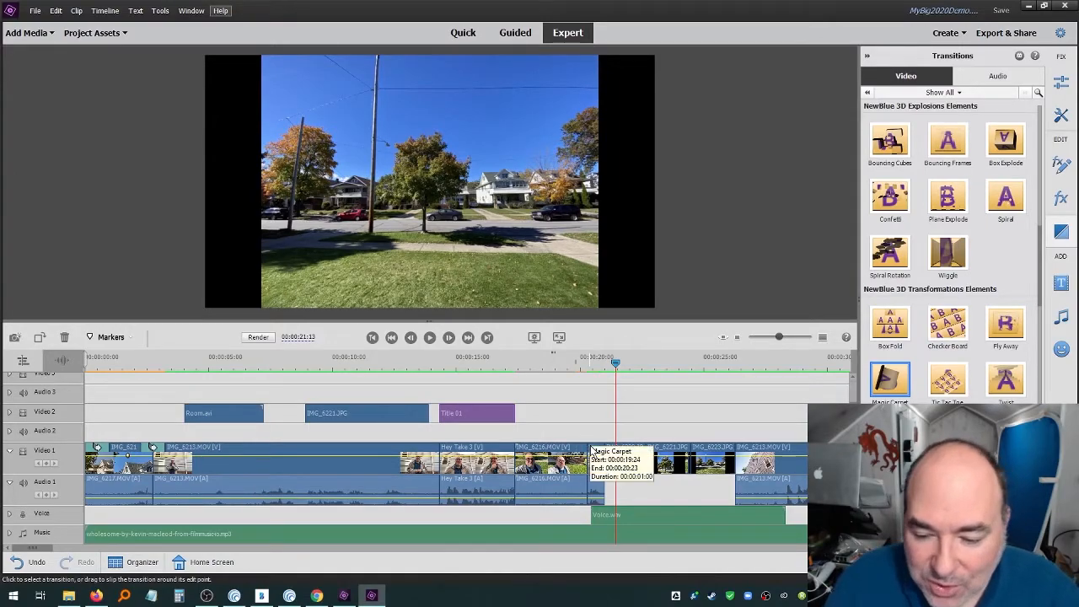
# - Add the Stars picture wipe at the cut between the first IMG_6223.JPG and IMG_6221.JPG on Video 1
pyautogui.scroll(-5, 921, 329)
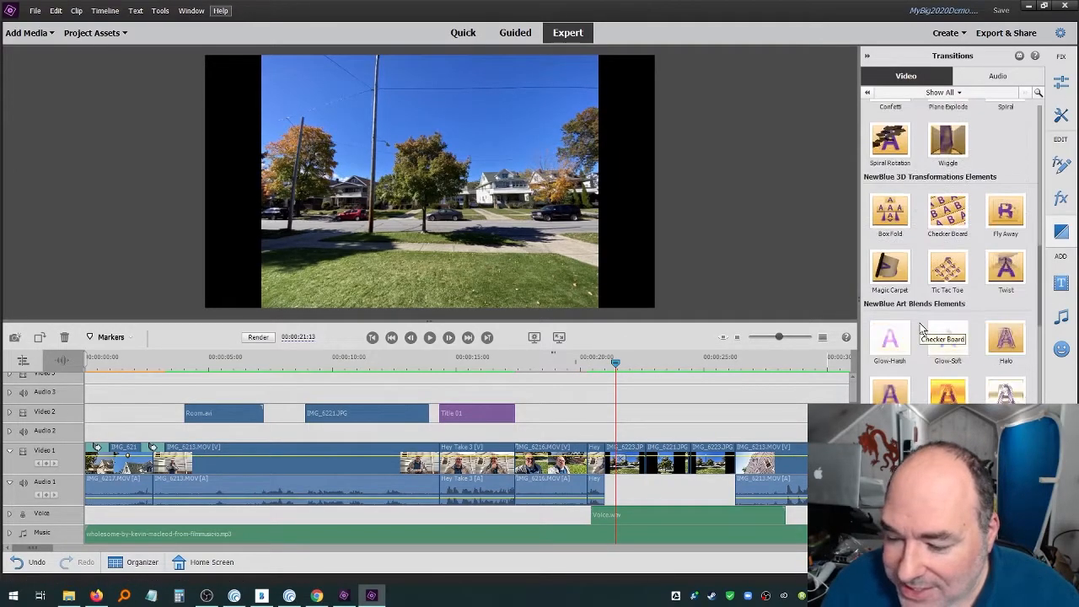
pyautogui.scroll(-3, 921, 329)
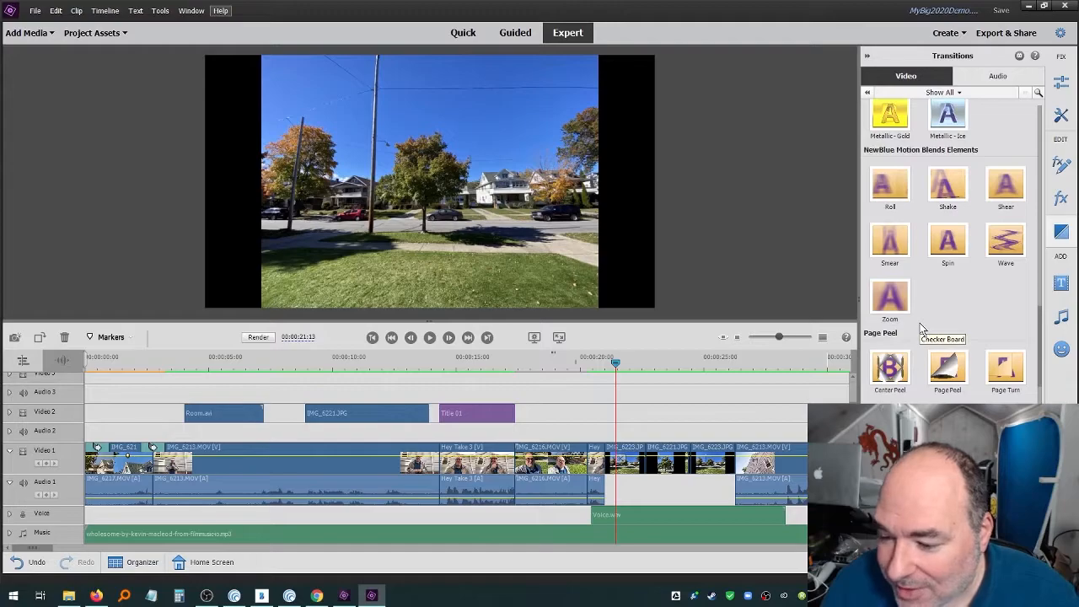
pyautogui.scroll(-2, 922, 328)
pyautogui.moveTo(891, 383); pyautogui.dragTo(648, 462)
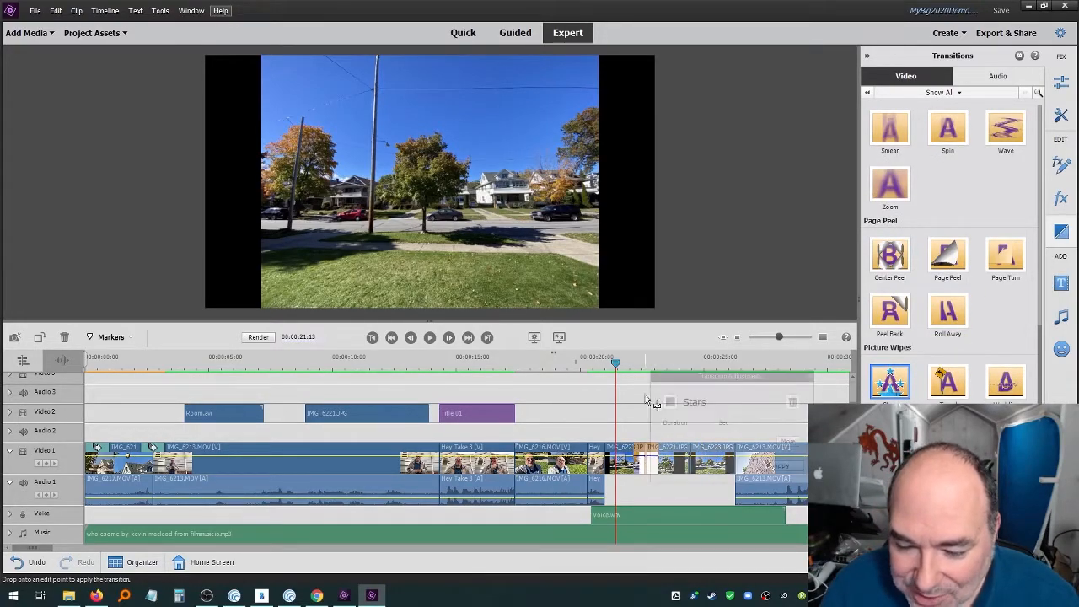
# - Play through the Stars transition from 00:00:21:02, with its adjustments closed, and delete it
pyautogui.click(631, 368)
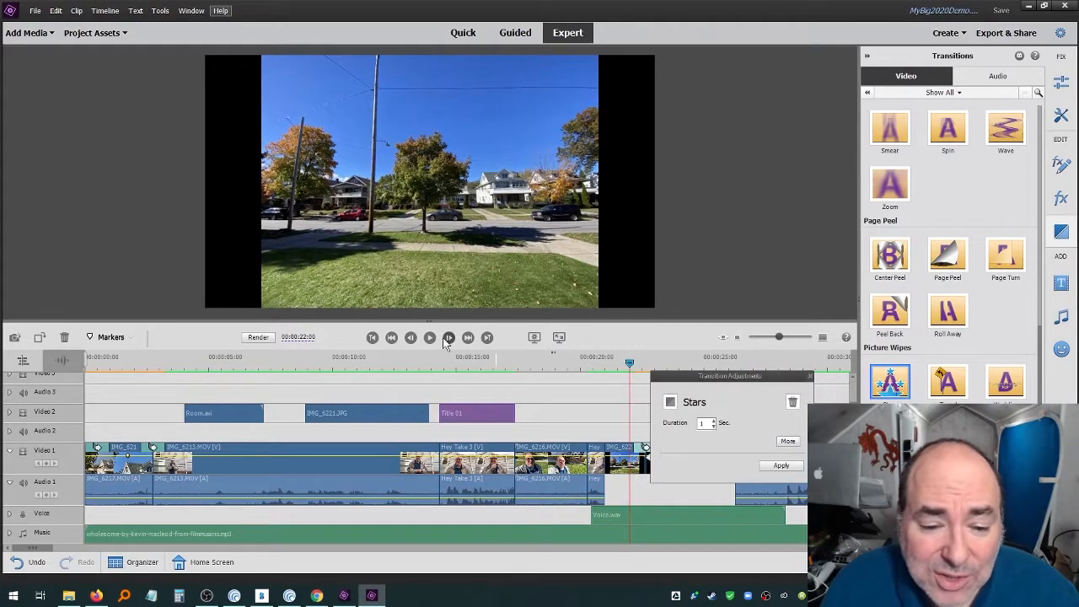
pyautogui.click(430, 338)
pyautogui.click(430, 338)
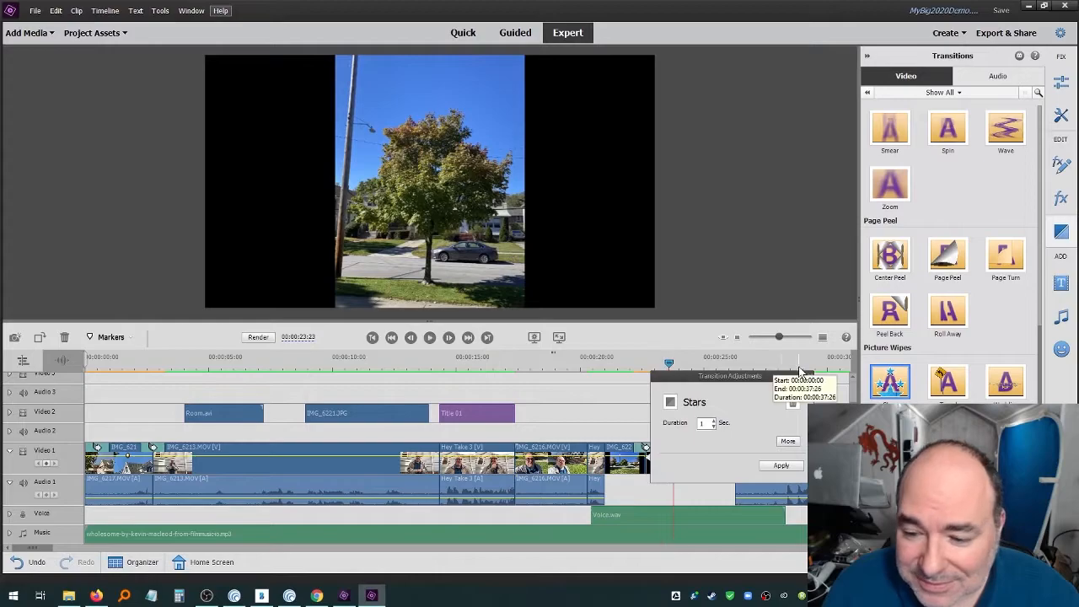
pyautogui.click(682, 379)
pyautogui.click(607, 377)
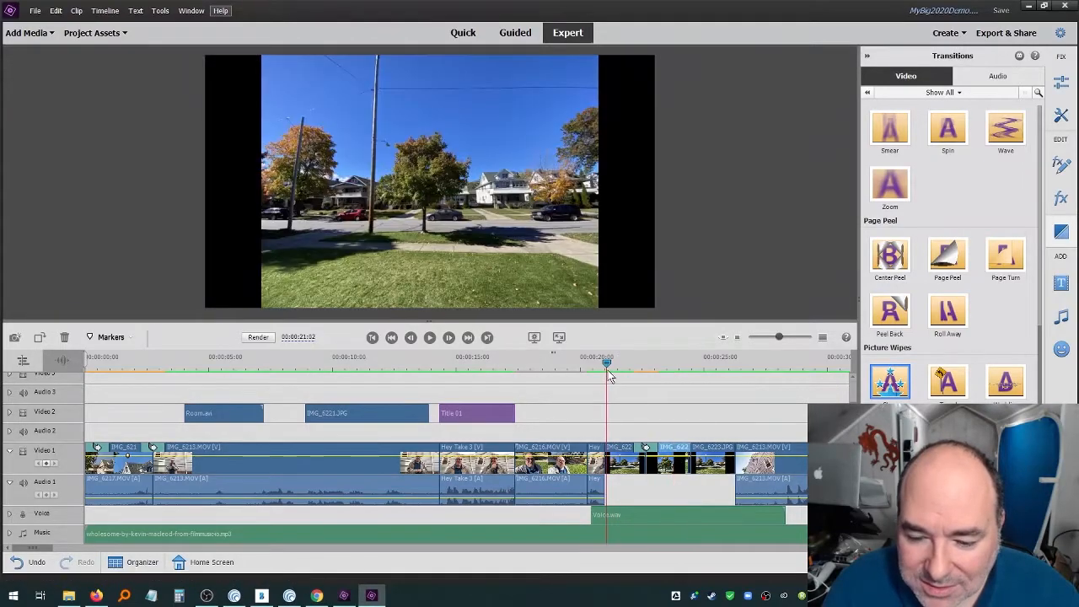
pyautogui.press('space')
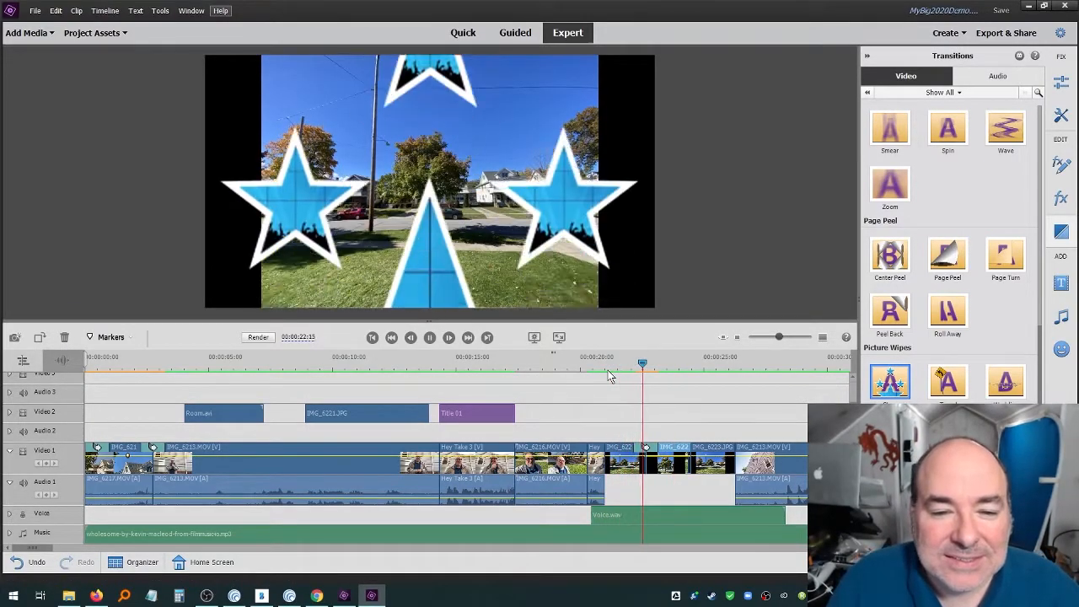
pyautogui.press('space')
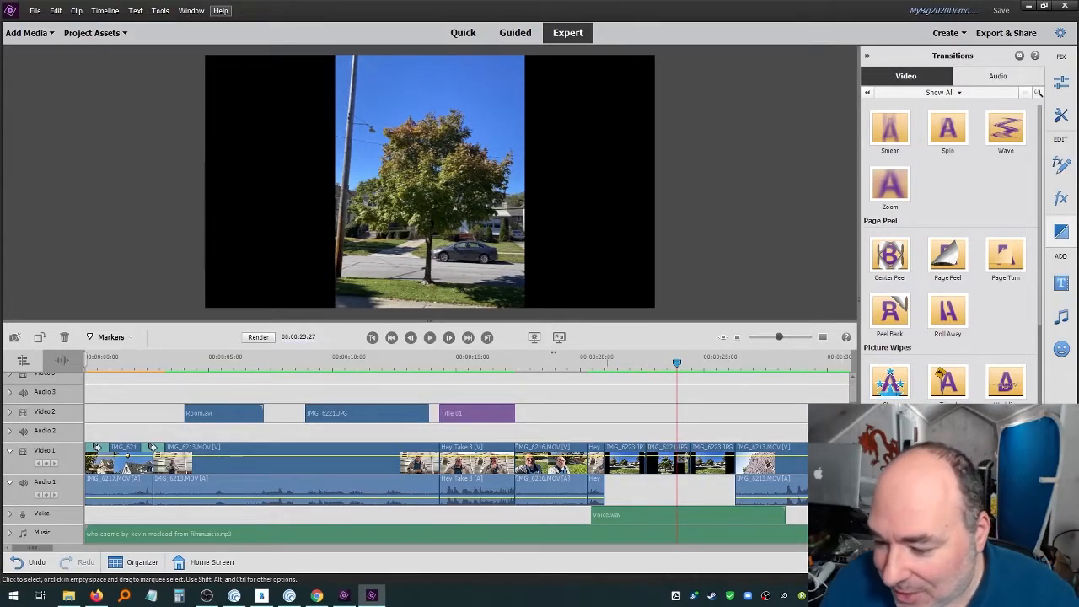
# - Browse the remaining video transitions, including the Picture Wipes, Slide, Special Effect and NewBlue categories
pyautogui.scroll(-4, 970, 253)
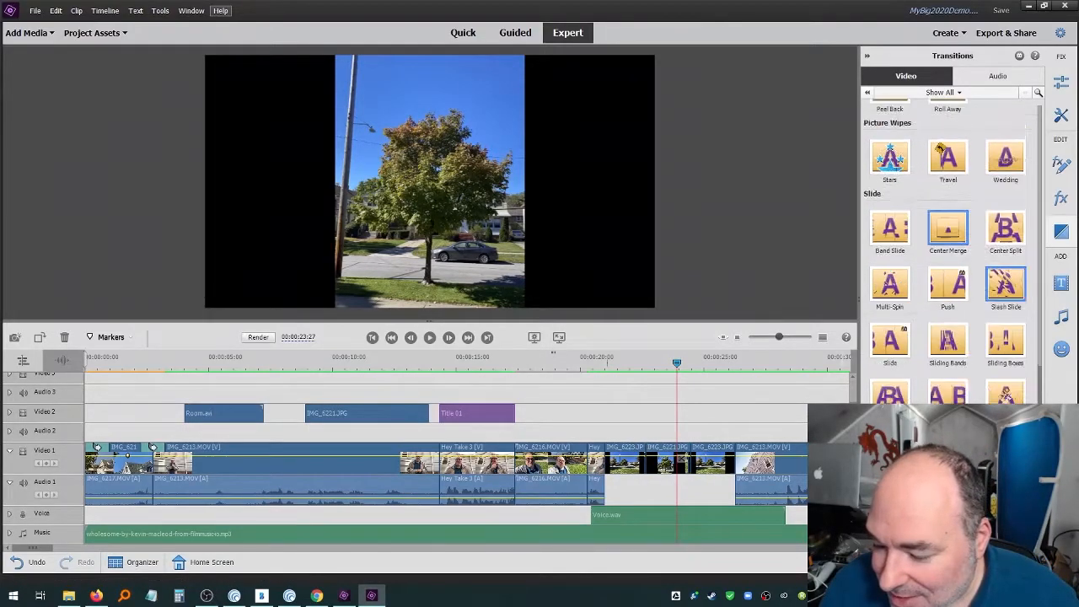
pyautogui.scroll(-5, 948, 253)
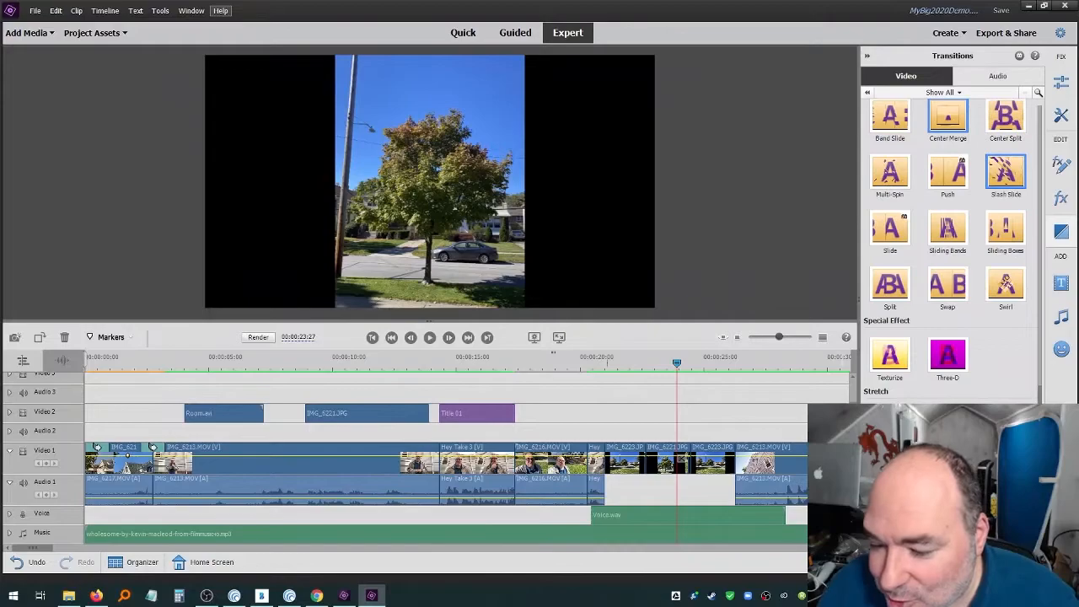
pyautogui.scroll(-10, 948, 253)
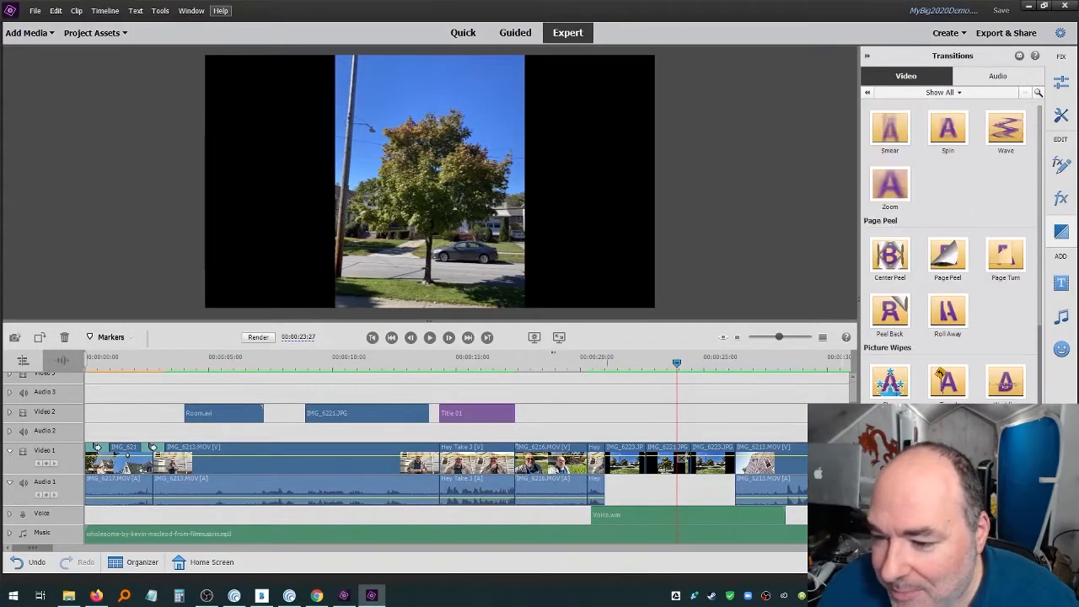
pyautogui.scroll(-8, 948, 245)
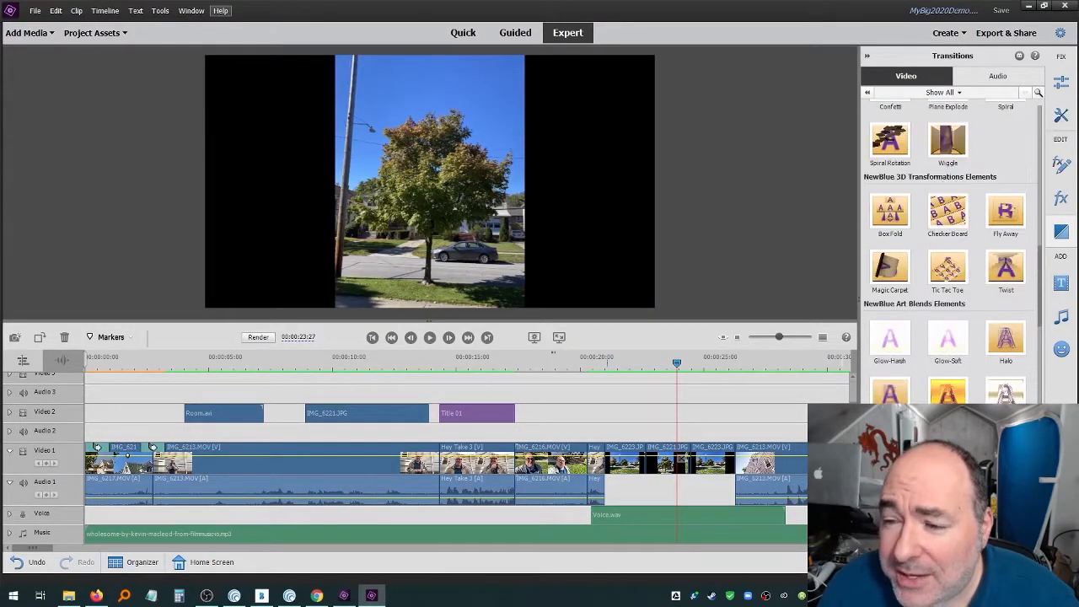
pyautogui.scroll(3, 948, 253)
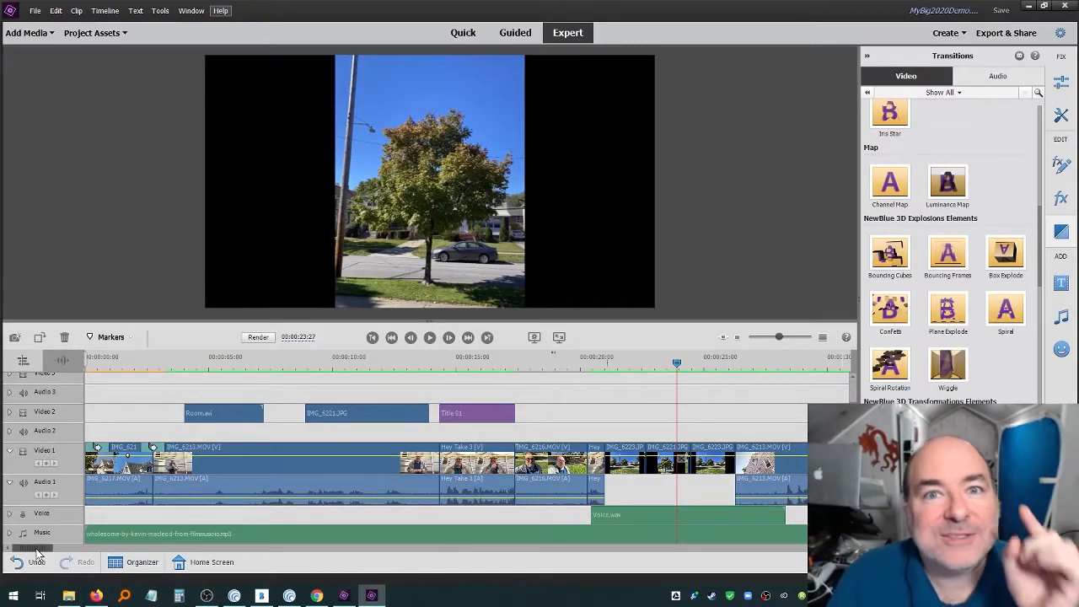
# - Split the last IMG_6213.MOV clip on Video 1 at 00:00:30:19 and play across the split
pyautogui.hscroll(5, 44, 548)
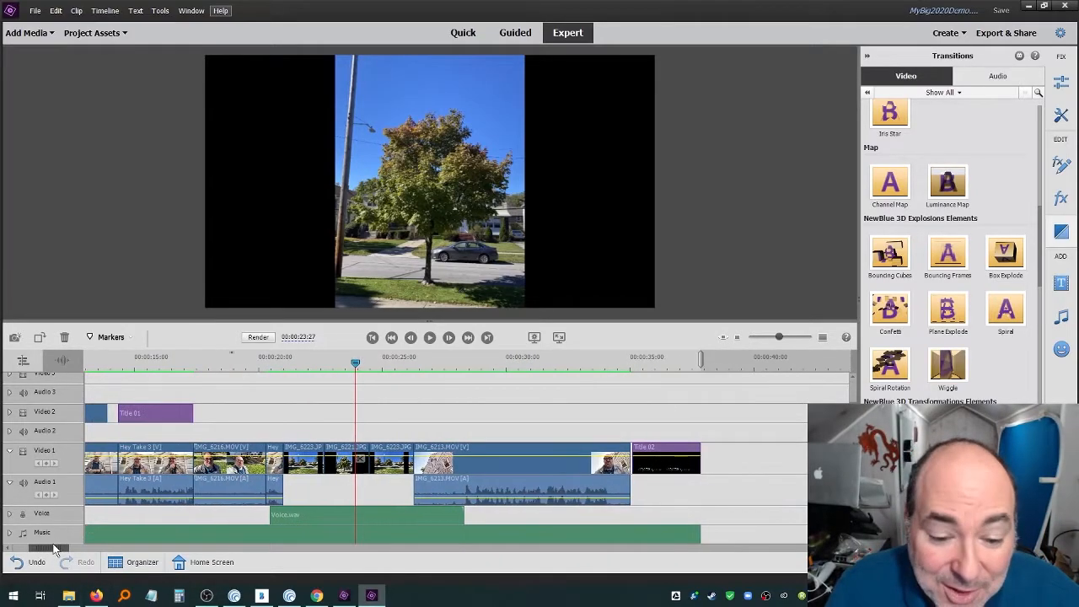
pyautogui.scroll(10, 895, 343)
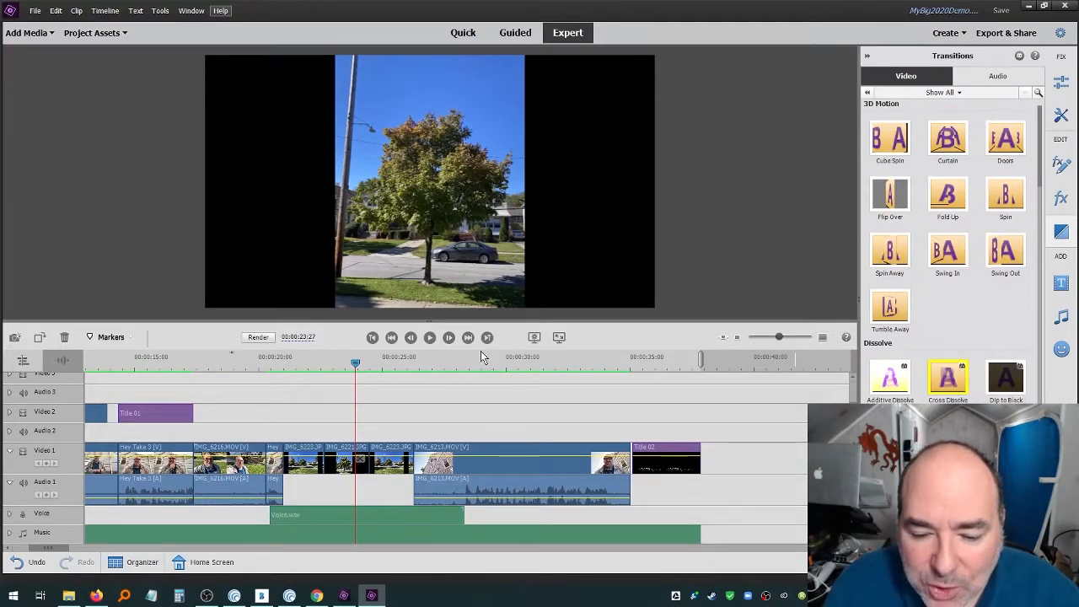
pyautogui.moveTo(460, 360); pyautogui.dragTo(522, 364)
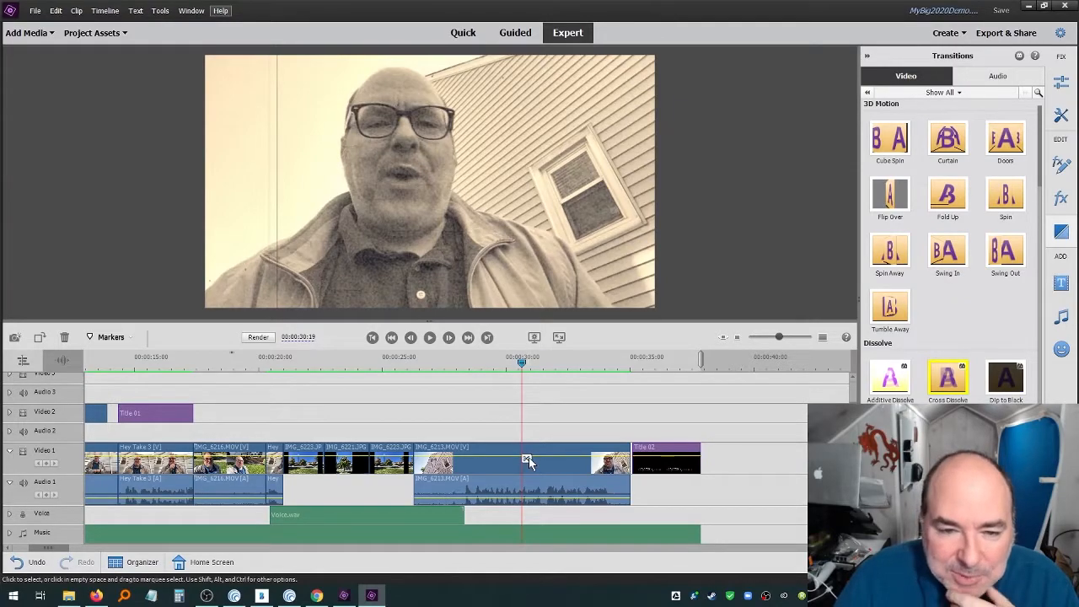
pyautogui.click(527, 461)
pyautogui.moveTo(516, 364); pyautogui.dragTo(495, 363)
pyautogui.click(429, 337)
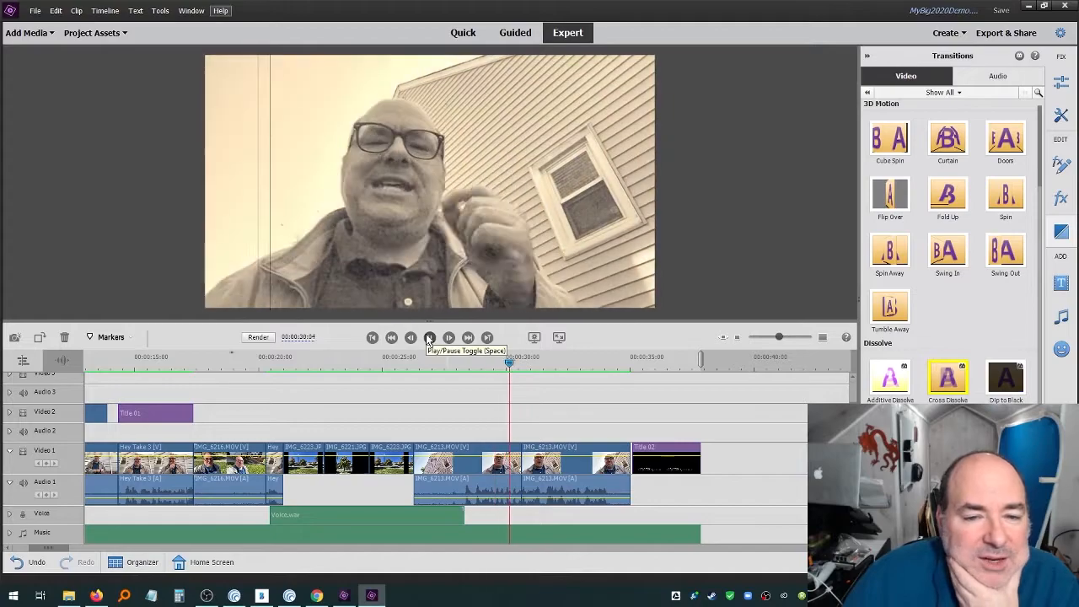
pyautogui.click(429, 337)
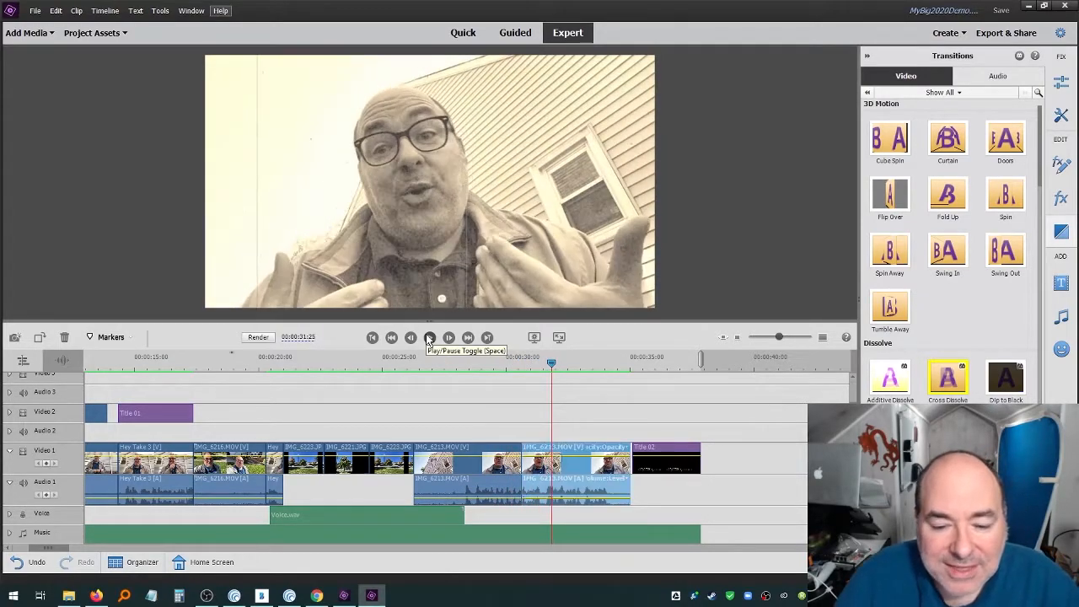
# - Delete the Old Film effect from the second part of the split IMG_6213.MOV and play across the cut
pyautogui.click(478, 453)
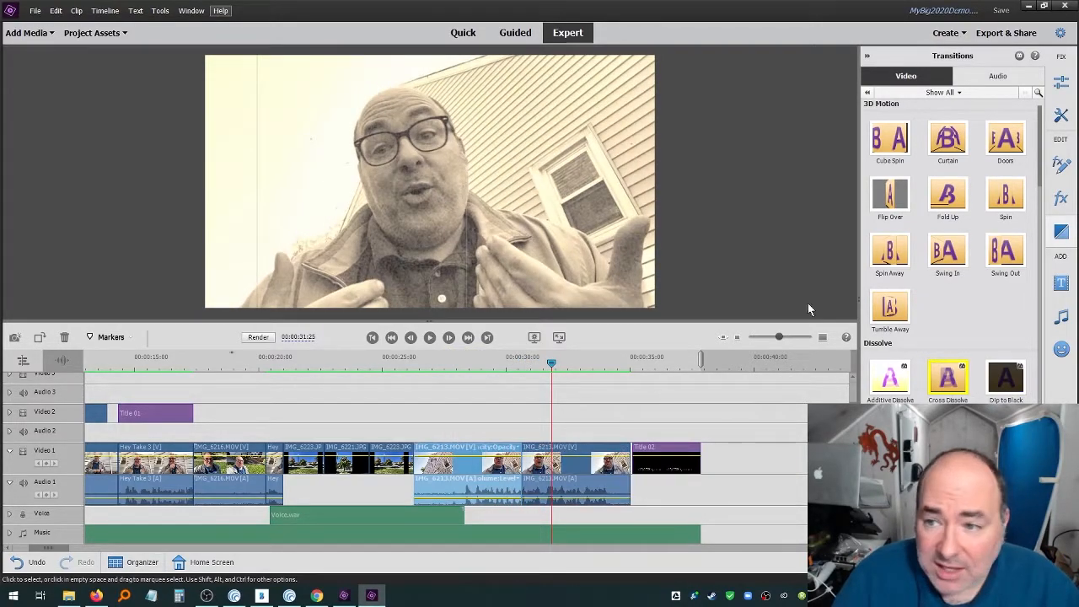
pyautogui.click(1060, 165)
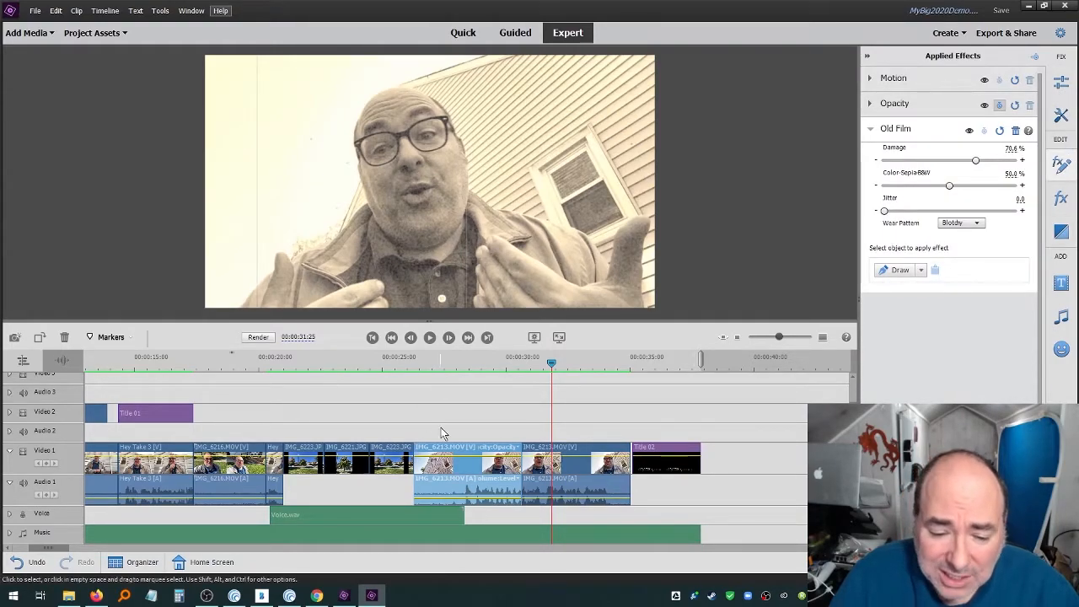
pyautogui.click(533, 455)
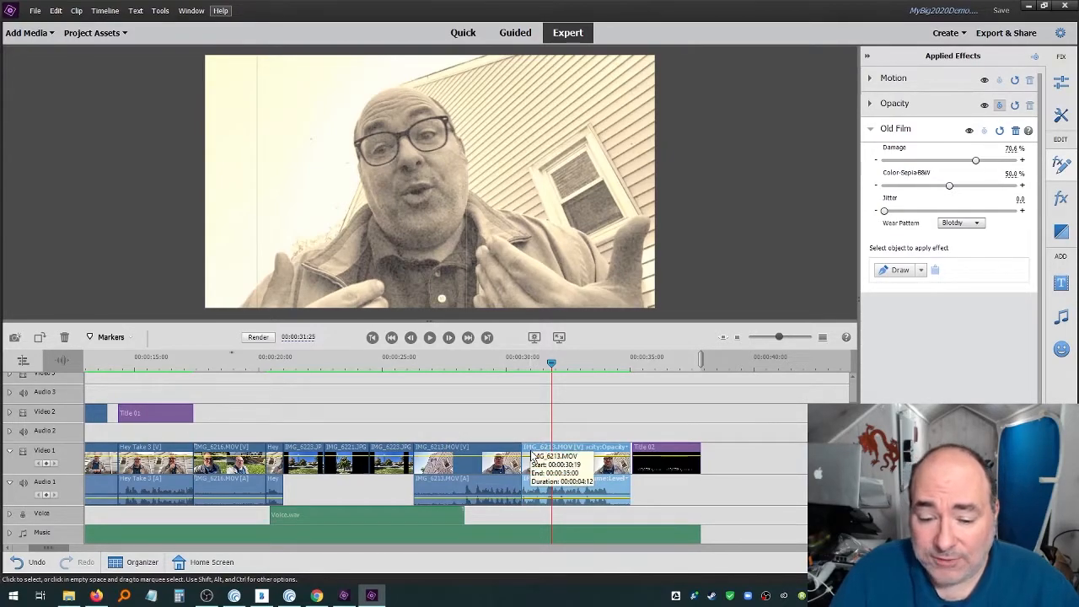
pyautogui.click(1015, 131)
pyautogui.click(464, 362)
pyautogui.click(430, 337)
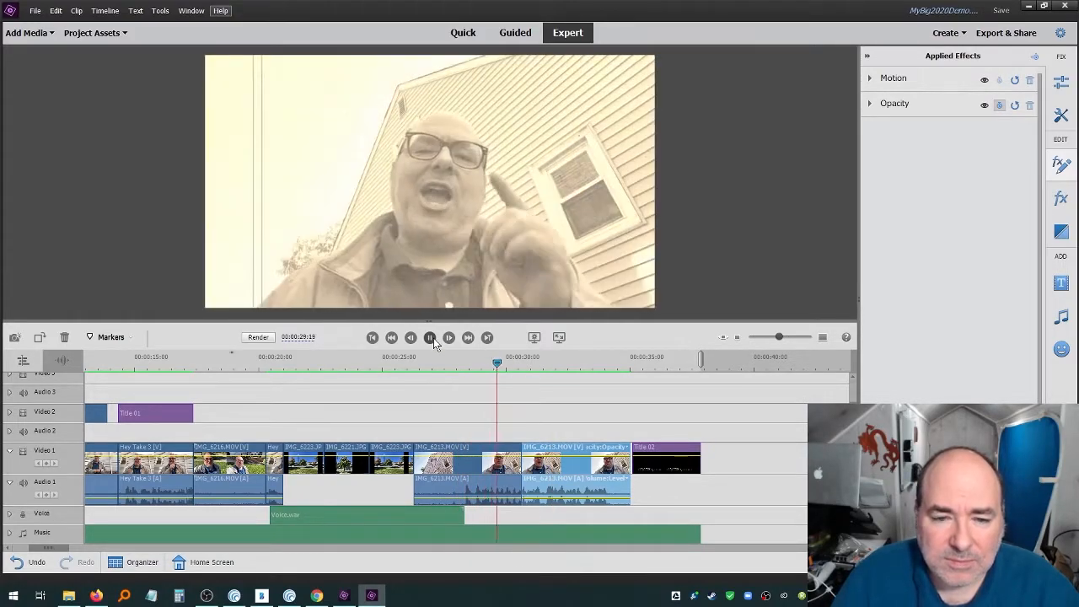
pyautogui.click(430, 337)
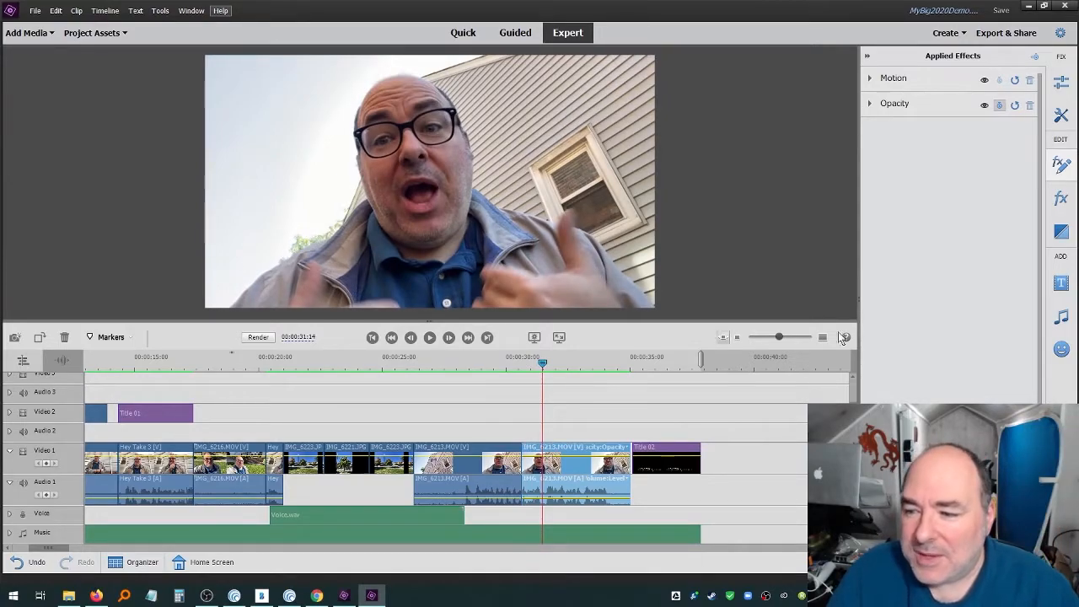
# - Add Cross Dissolve at the split between the two IMG_6213.MOV parts, play the footage and close the transition adjustments
pyautogui.click(1061, 231)
pyautogui.moveTo(943, 381); pyautogui.dragTo(523, 459)
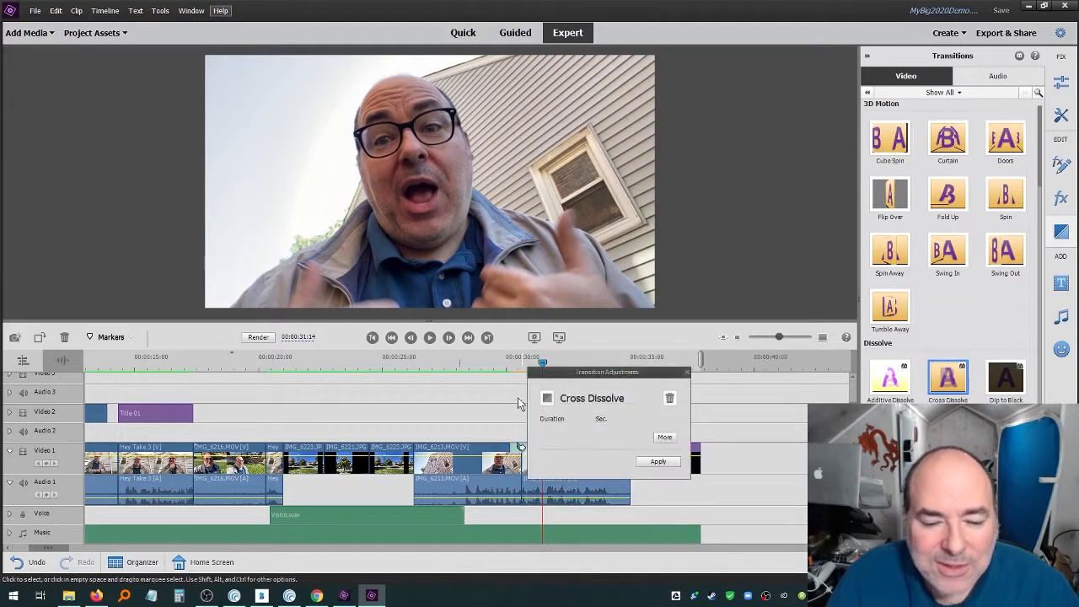
pyautogui.click(430, 338)
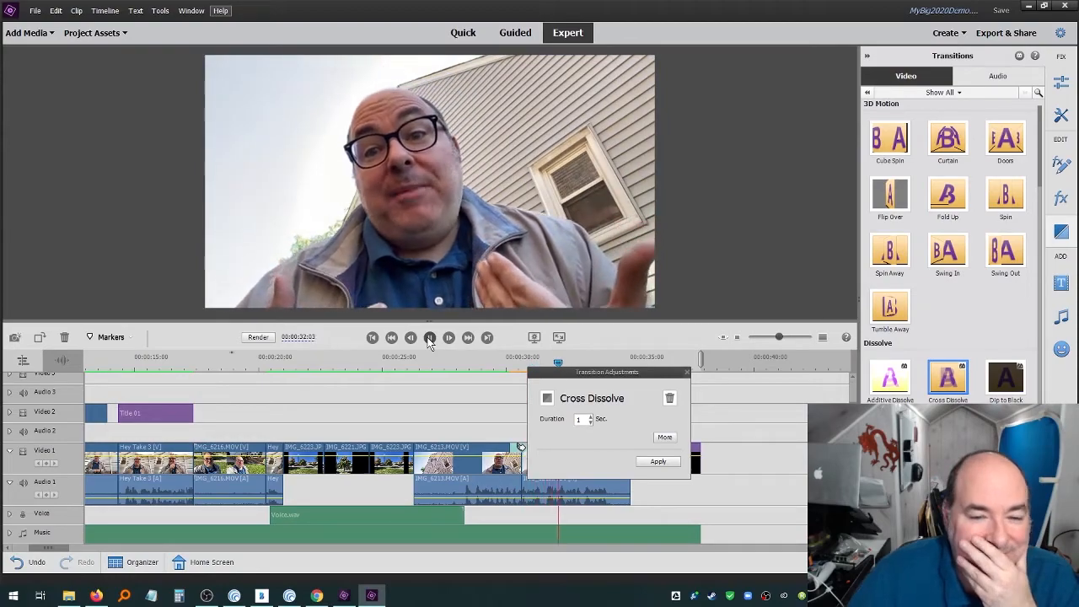
pyautogui.click(693, 382)
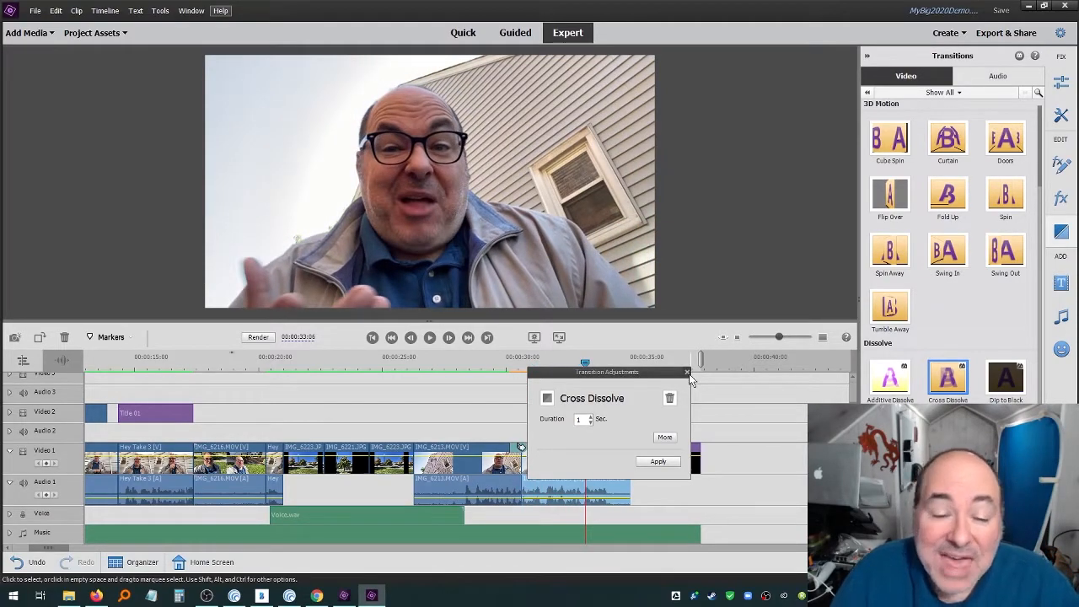
pyautogui.click(688, 374)
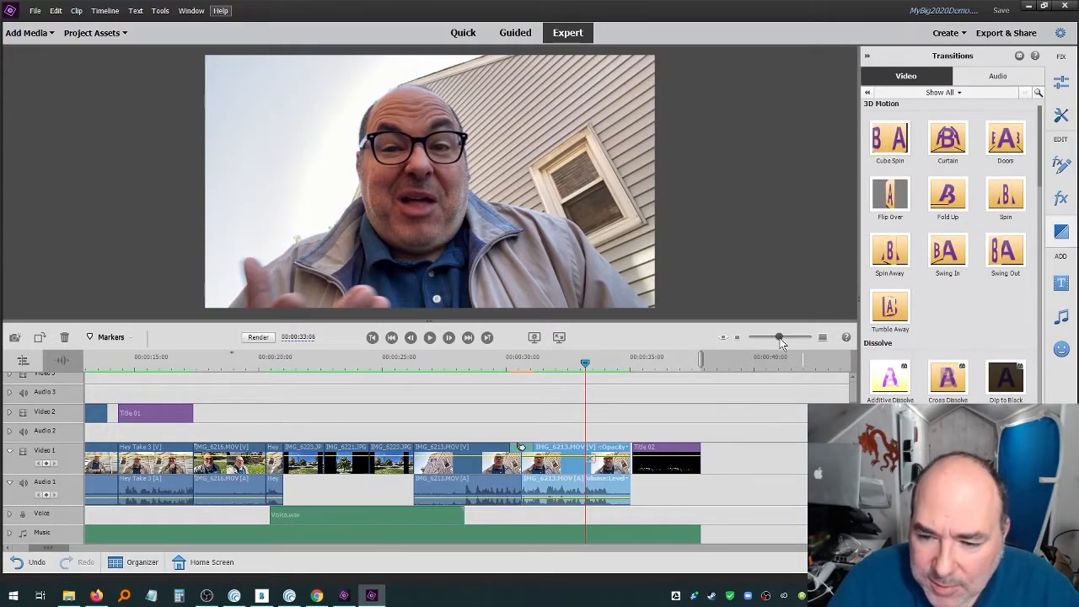
# - Add Cross Dissolve at the end of Room.avi on Video 2, scrub through the clip and apply the transition adjustments
pyautogui.moveTo(779, 338); pyautogui.dragTo(781, 339)
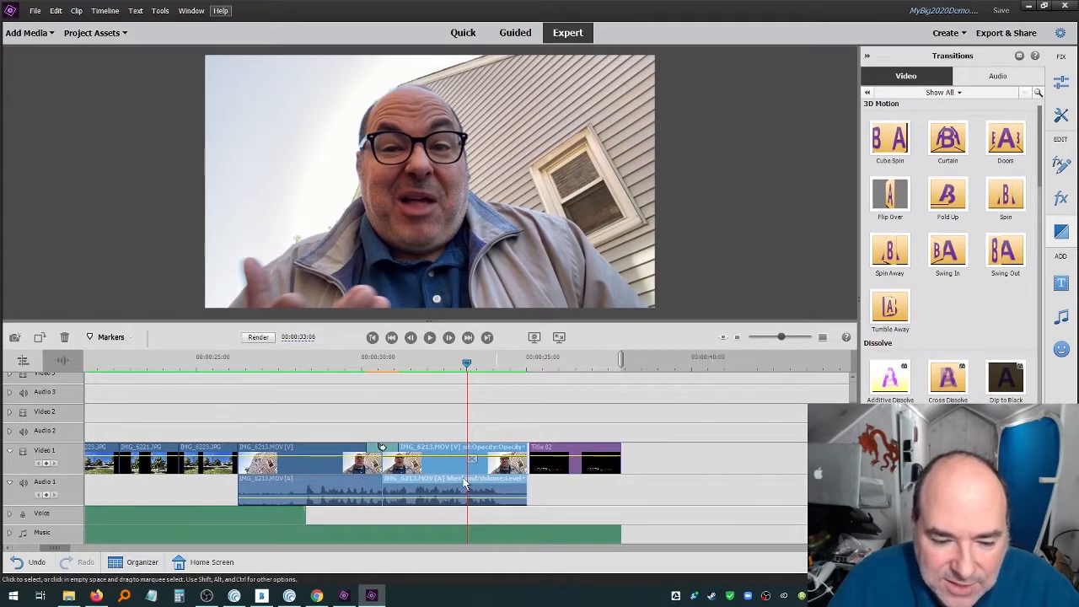
pyautogui.moveTo(40, 547); pyautogui.dragTo(14, 547)
pyautogui.moveTo(161, 365); pyautogui.dragTo(272, 367)
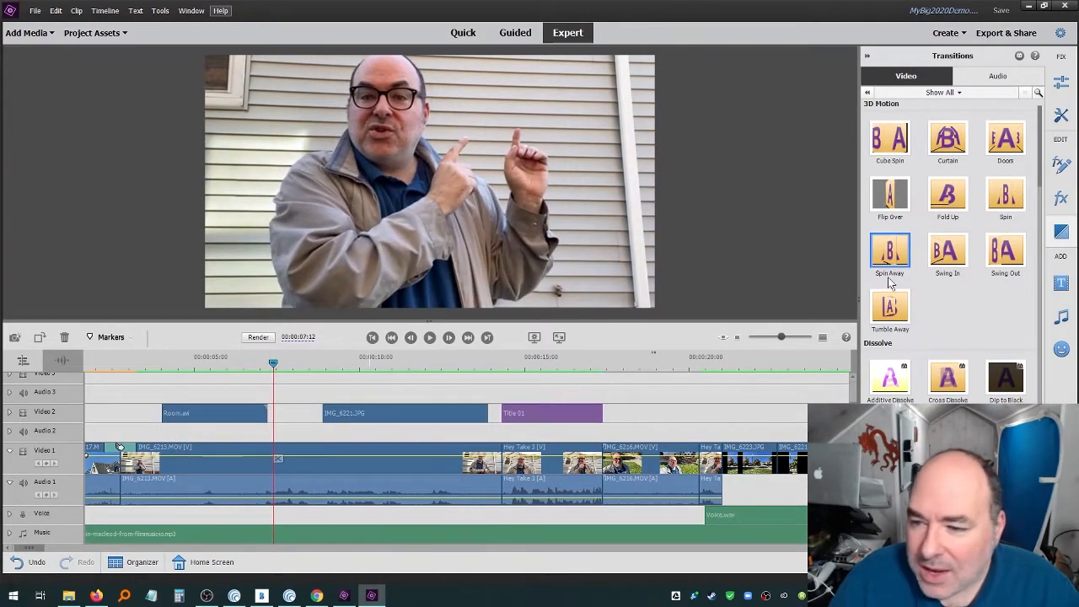
pyautogui.moveTo(947, 379); pyautogui.dragTo(261, 410)
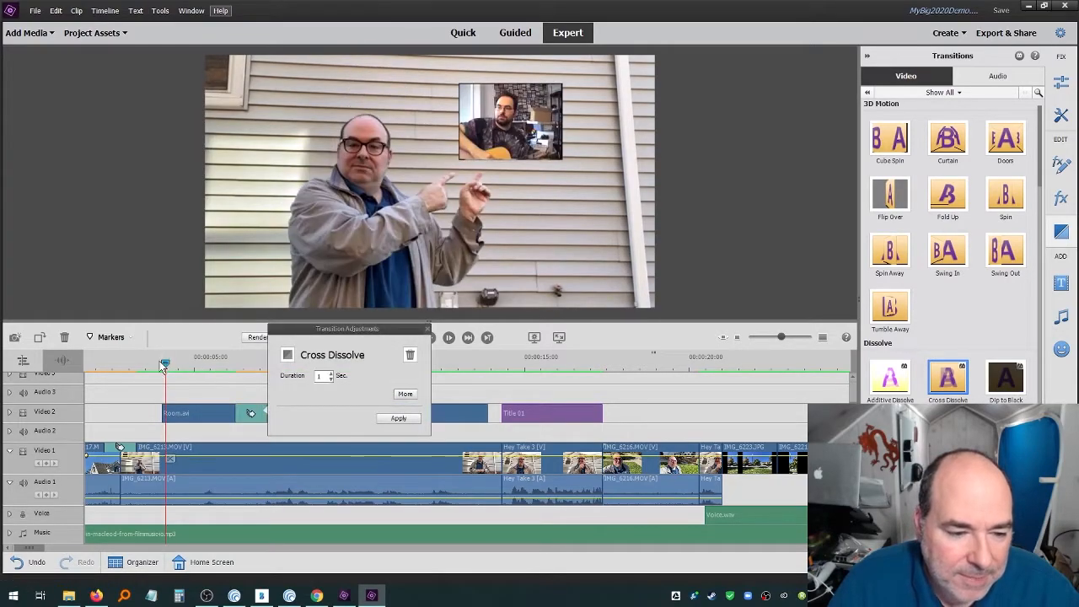
pyautogui.moveTo(163, 364); pyautogui.dragTo(311, 379)
pyautogui.click(398, 418)
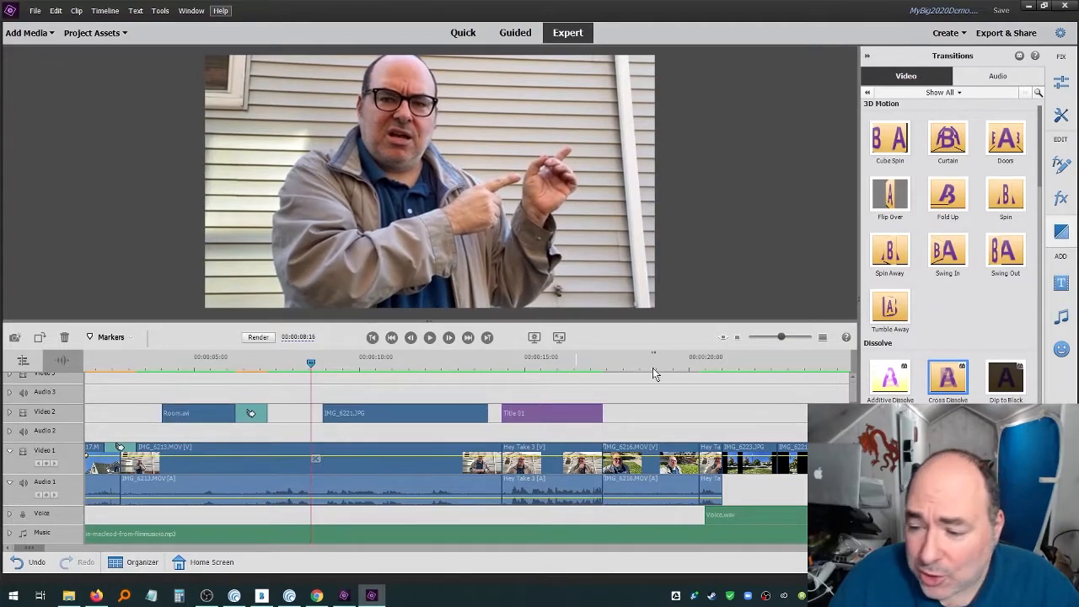
# - Add Cross Dissolve at the start of IMG_6221.JPG on Video 2, scrub through it and apply the adjustments
pyautogui.moveTo(948, 377); pyautogui.dragTo(352, 422)
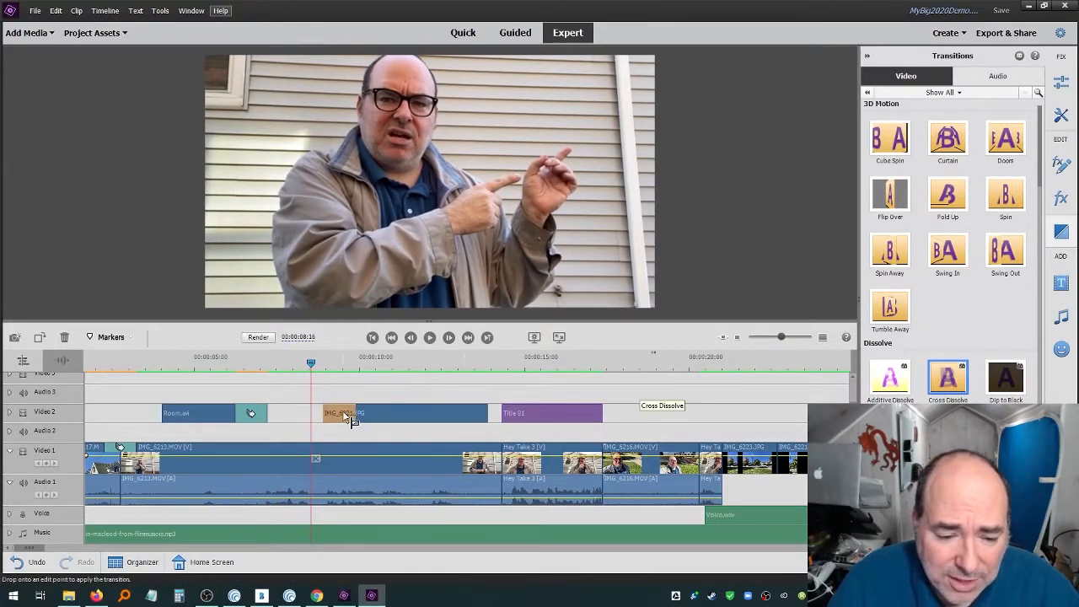
pyautogui.moveTo(311, 366); pyautogui.dragTo(365, 372)
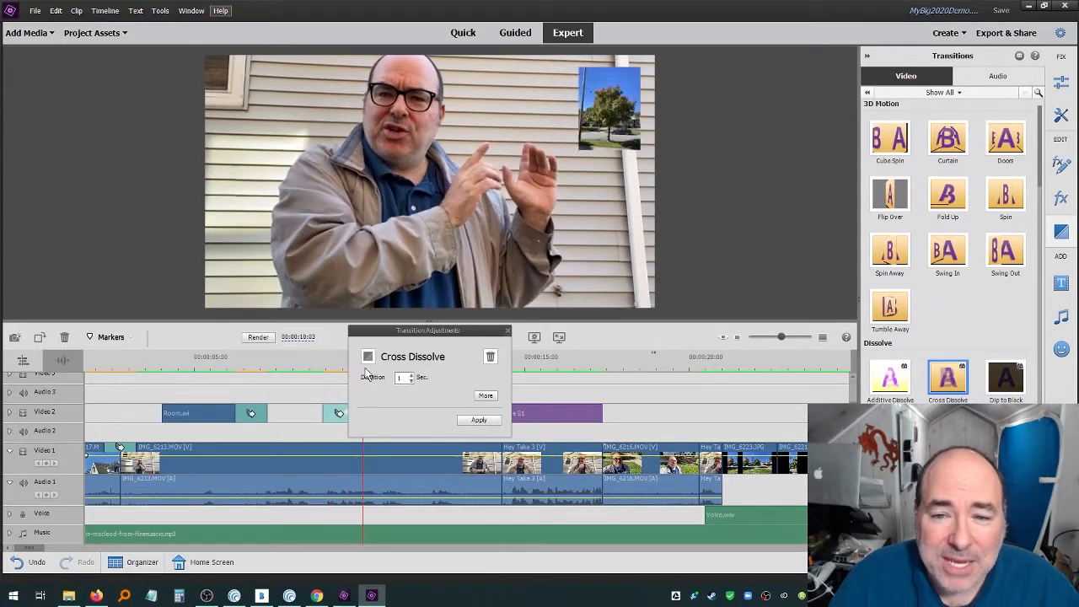
pyautogui.click(477, 419)
# - Add Cross Dissolve at the end of IMG_6221.JPG on Video 2, scrub through it and close the transition adjustments
pyautogui.moveTo(368, 362); pyautogui.dragTo(456, 378)
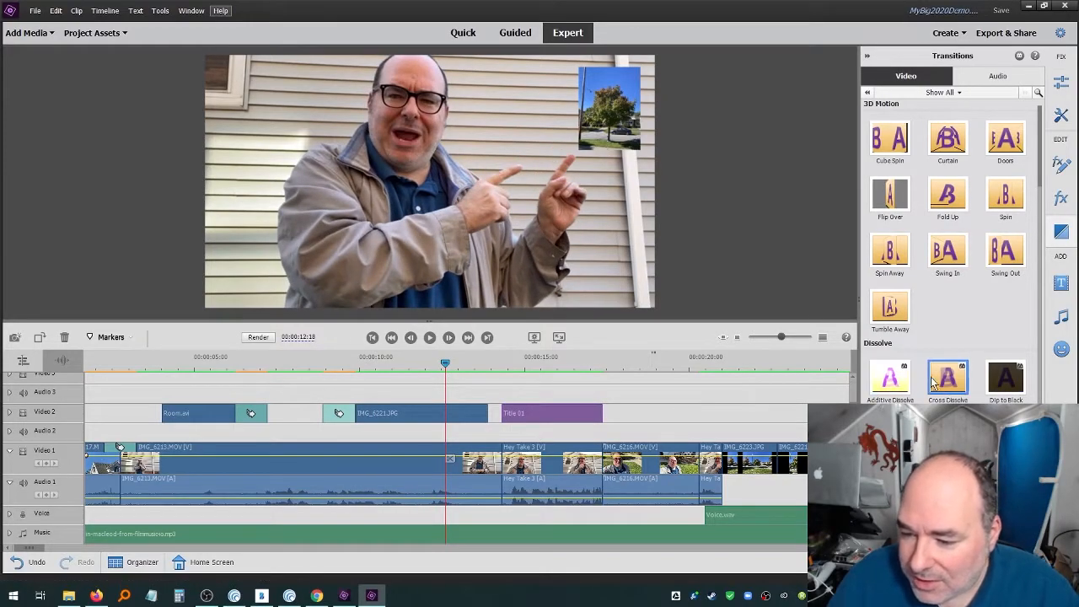
pyautogui.moveTo(600, 408); pyautogui.dragTo(472, 413)
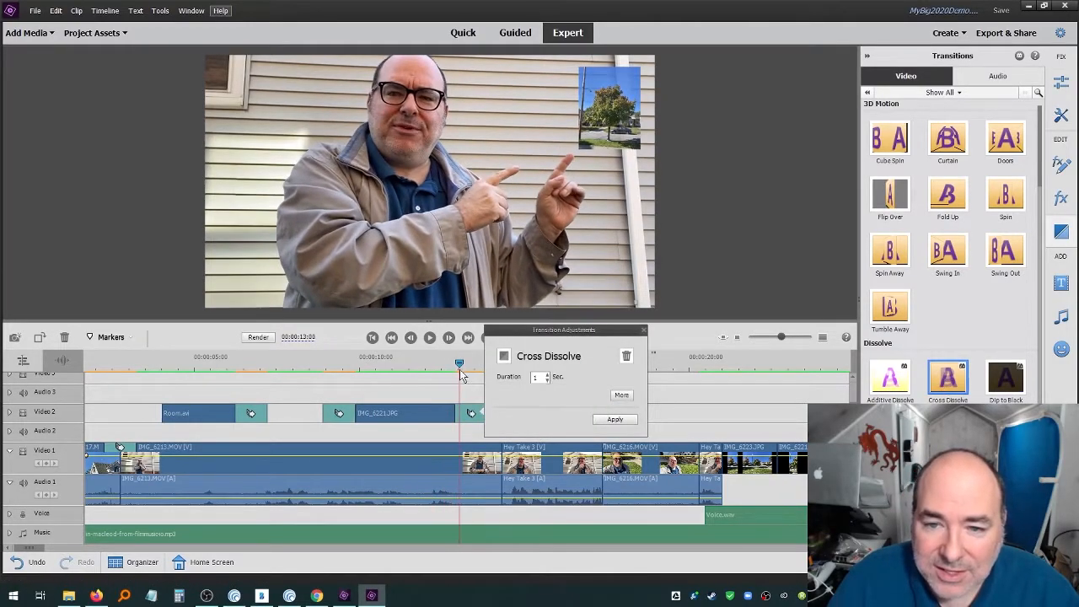
pyautogui.moveTo(461, 375); pyautogui.dragTo(499, 384)
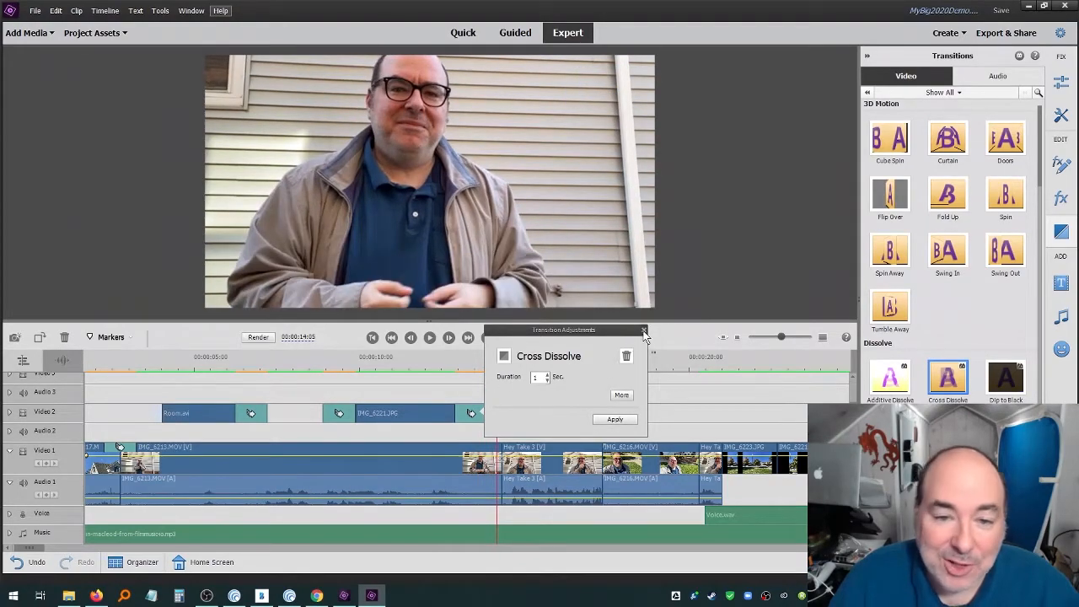
pyautogui.click(645, 333)
# - Scrub through the overlays on Video 2, past the Howdy title and into IMG_6216.MOV
pyautogui.click(506, 371)
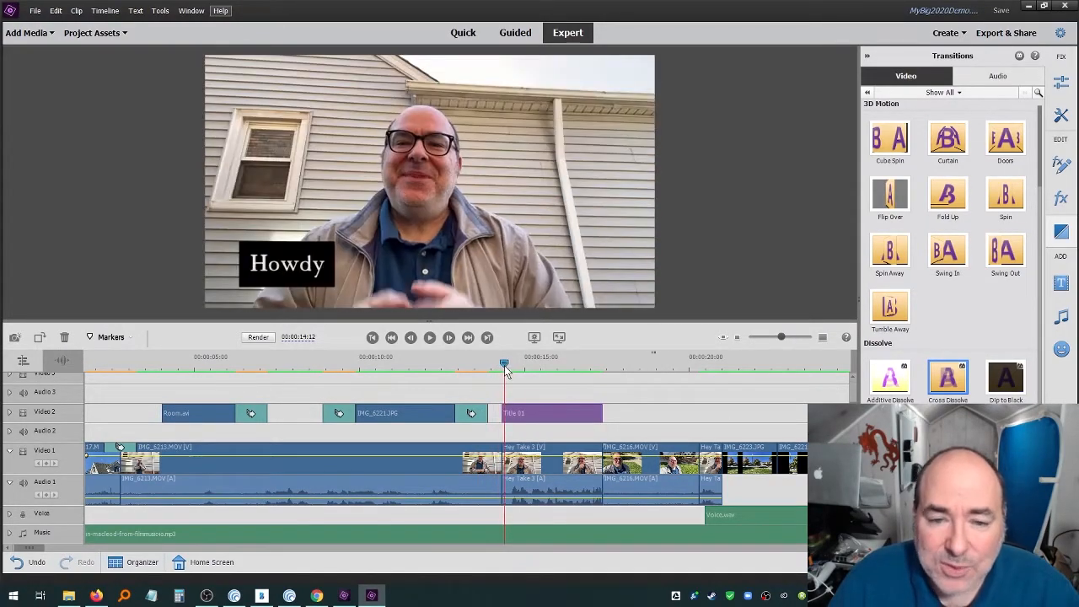
pyautogui.moveTo(504, 371); pyautogui.dragTo(624, 375)
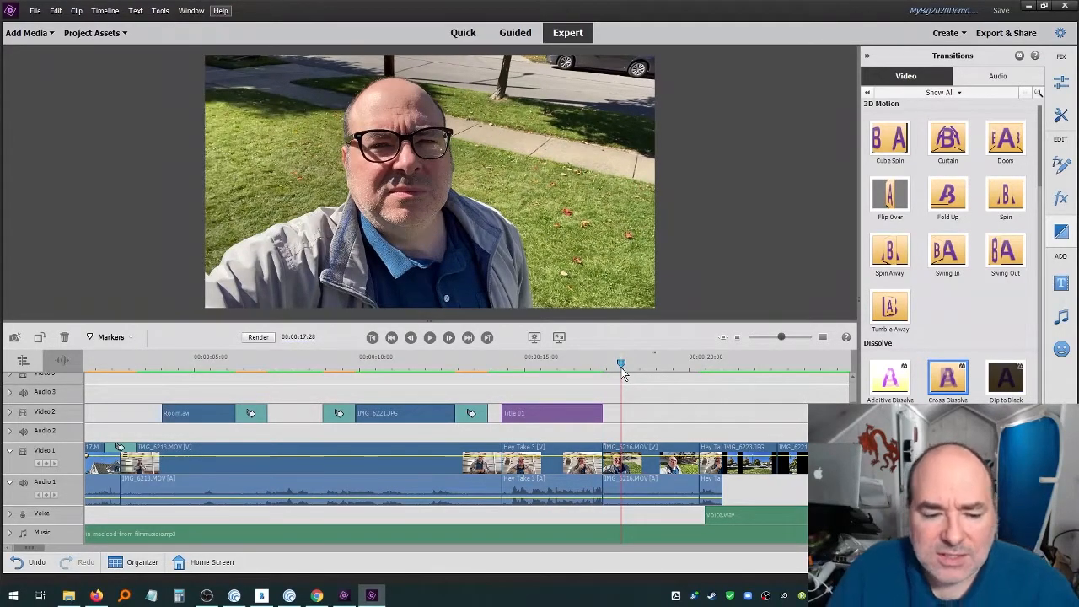
pyautogui.moveTo(207, 365); pyautogui.dragTo(612, 377)
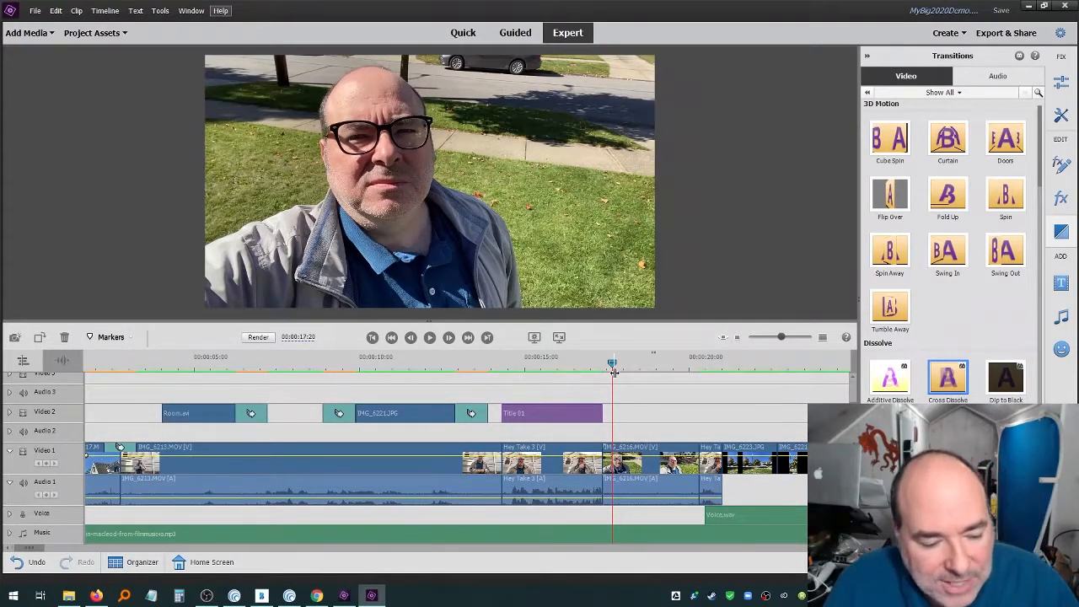
# - Add Dip to Black at the end of Title 02 on Video 1 and apply the transition adjustments
pyautogui.moveTo(32, 553); pyautogui.dragTo(68, 553)
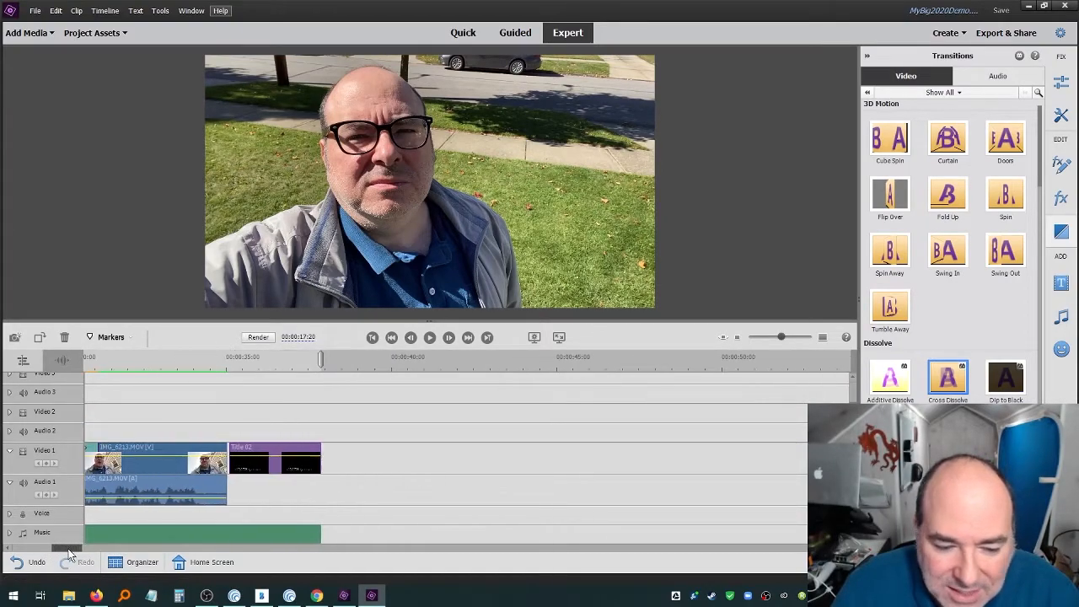
pyautogui.moveTo(1014, 387); pyautogui.dragTo(316, 461)
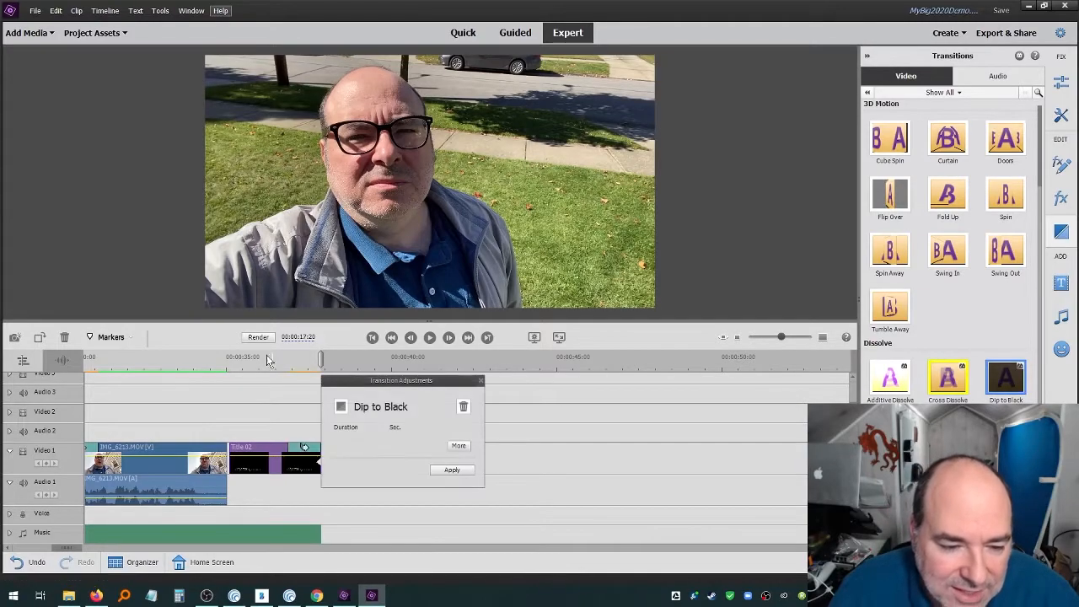
pyautogui.click(451, 470)
# - Try to move Title 02 against the end of the last IMG_6213.MOV clip and undo the move
pyautogui.moveTo(274, 362); pyautogui.dragTo(226, 371)
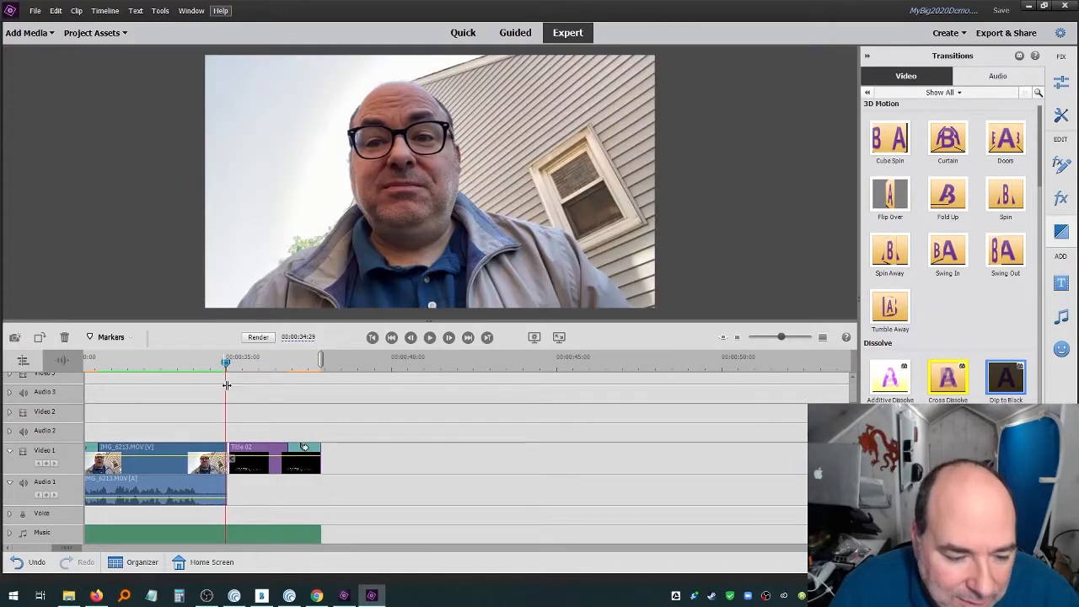
pyautogui.click(242, 453)
pyautogui.moveTo(241, 447); pyautogui.dragTo(238, 447)
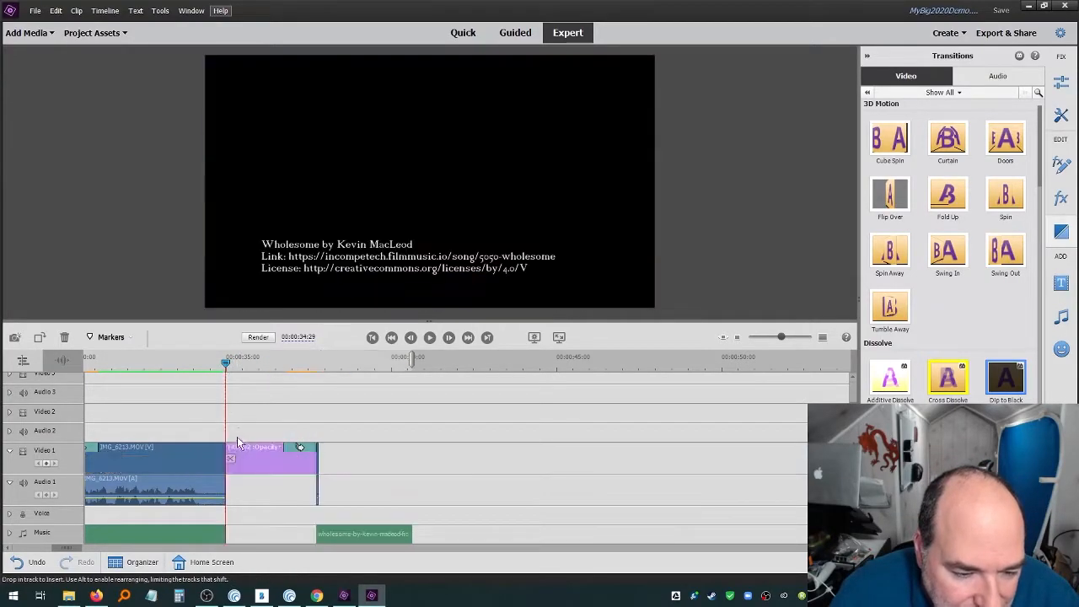
pyautogui.hotkey('ctrl', 'z')
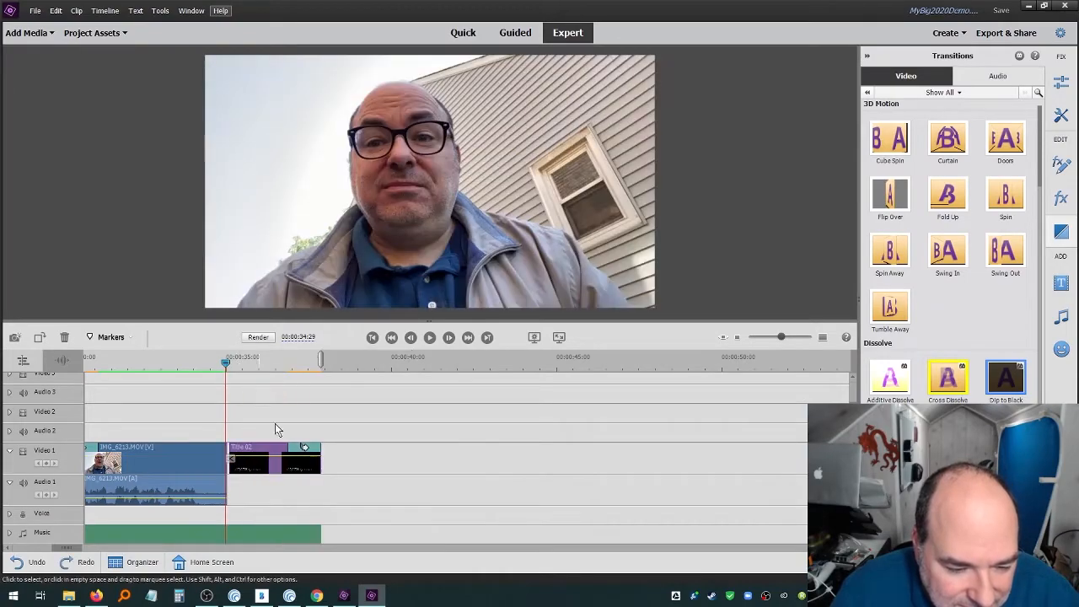
# - Close the gap between the last IMG_6213.MOV clip and Title 02 without shifting the music, and play across the cut
pyautogui.moveTo(226, 364); pyautogui.dragTo(401, 386)
pyautogui.moveTo(253, 453)
pyautogui.mouseDown()
pyautogui.moveTo(310, 453)
pyautogui.moveTo(245, 455)
pyautogui.mouseUp()
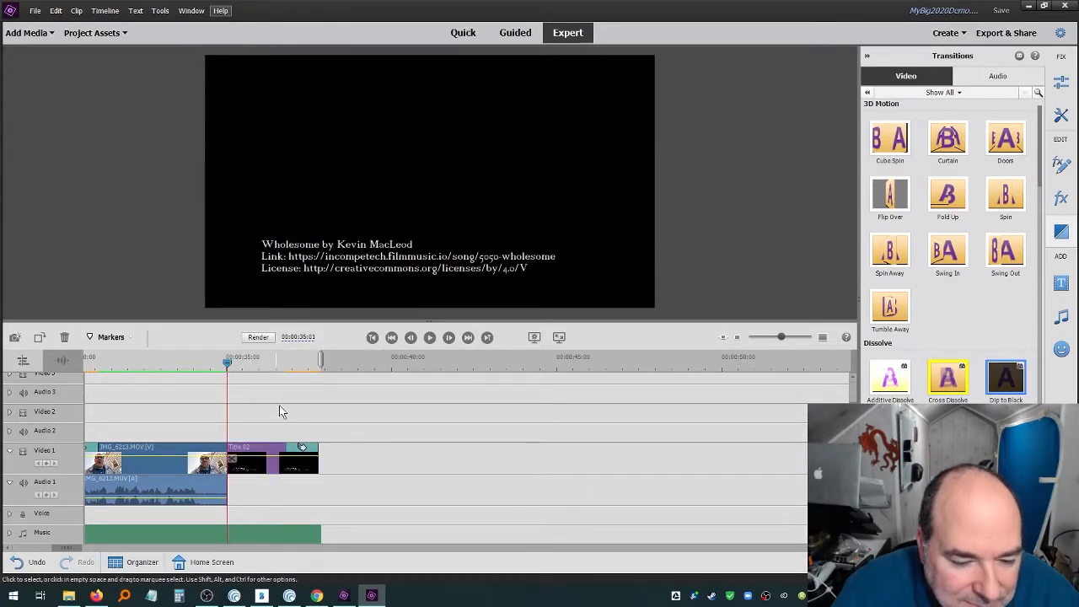
pyautogui.moveTo(229, 365); pyautogui.dragTo(222, 373)
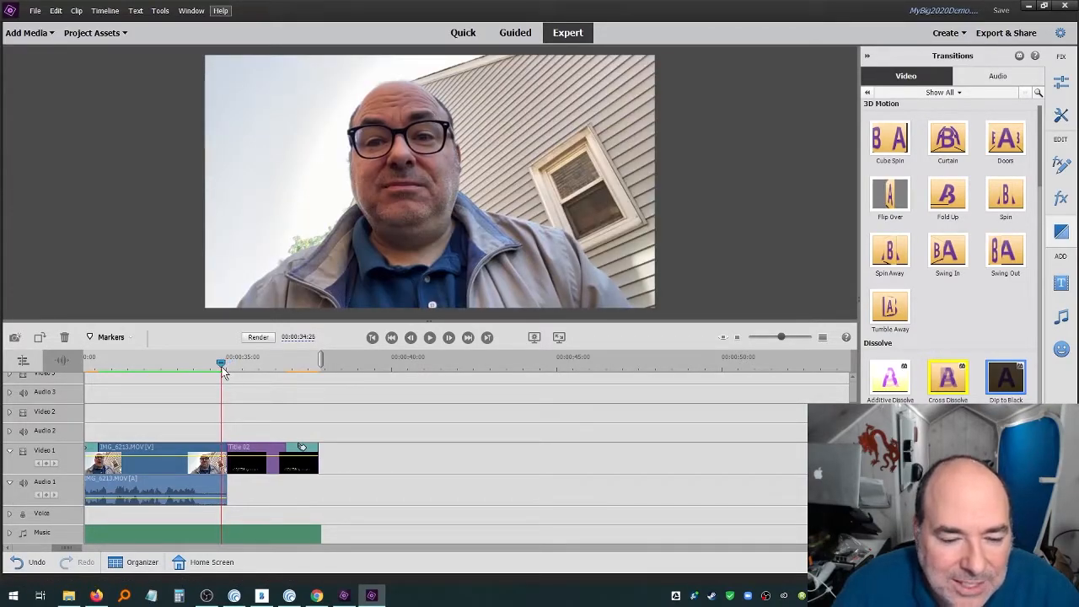
pyautogui.click(429, 337)
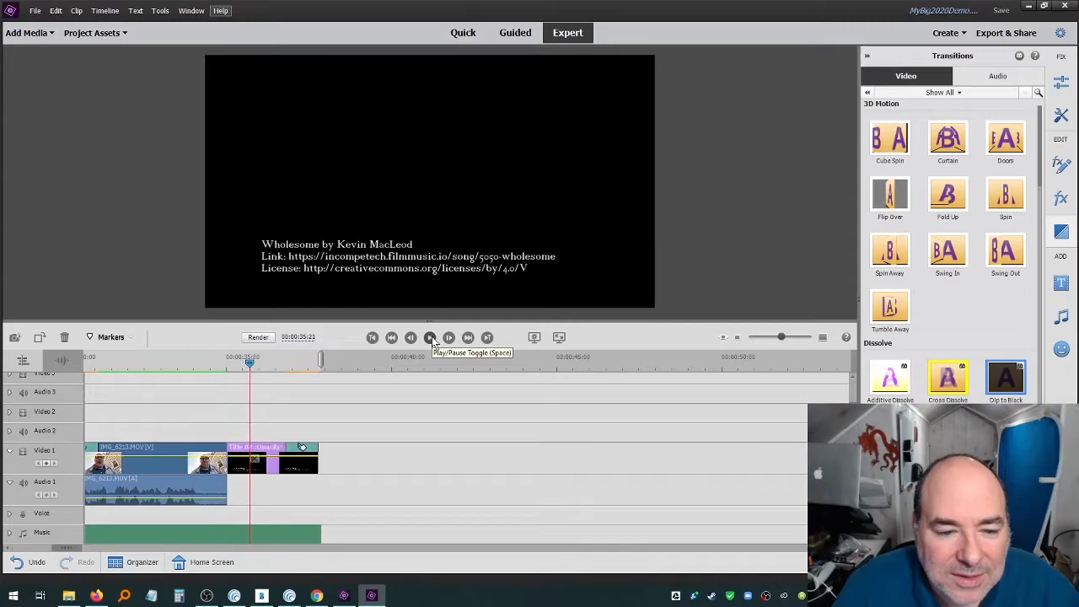
pyautogui.click(431, 339)
pyautogui.moveTo(229, 371); pyautogui.dragTo(174, 362)
pyautogui.press('space')
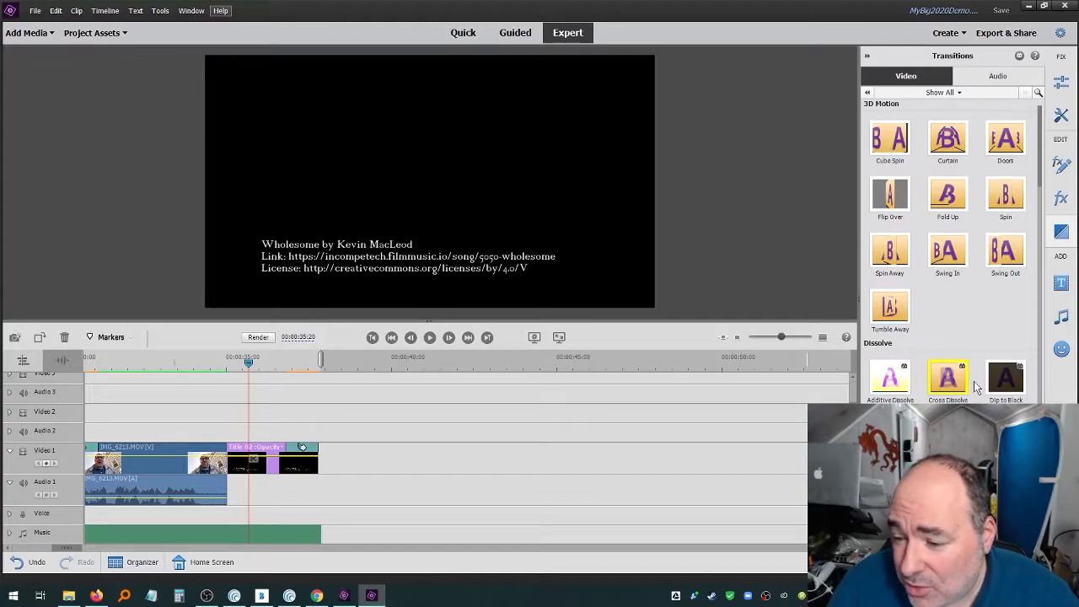
# - Add Dip to Black between the last IMG_6213.MOV clip and Title 02, apply the adjustments and play through the transition
pyautogui.moveTo(1005, 384); pyautogui.dragTo(239, 465)
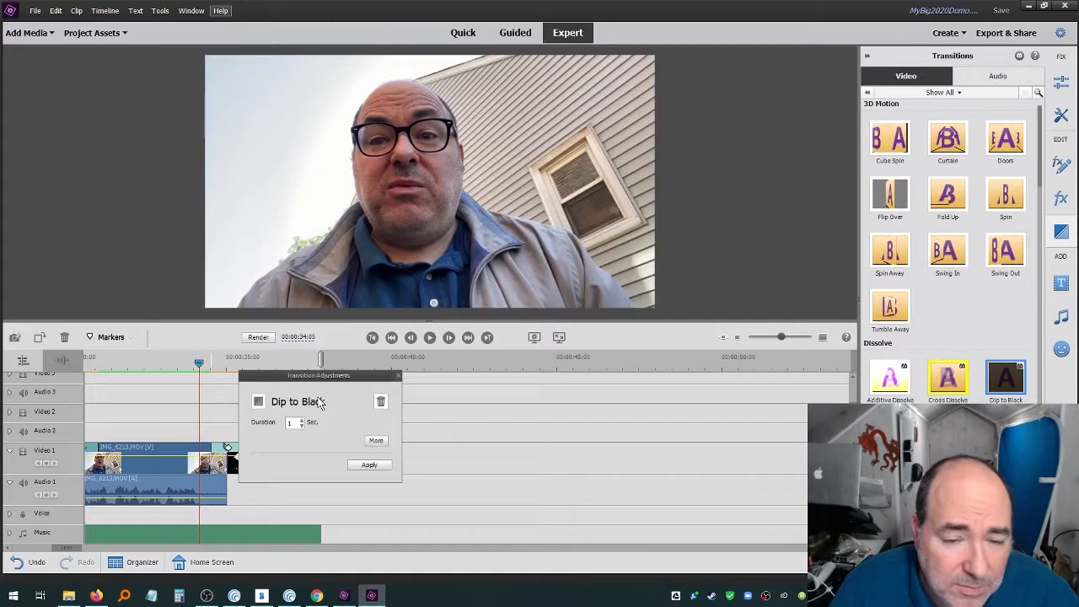
pyautogui.click(369, 465)
pyautogui.click(120, 362)
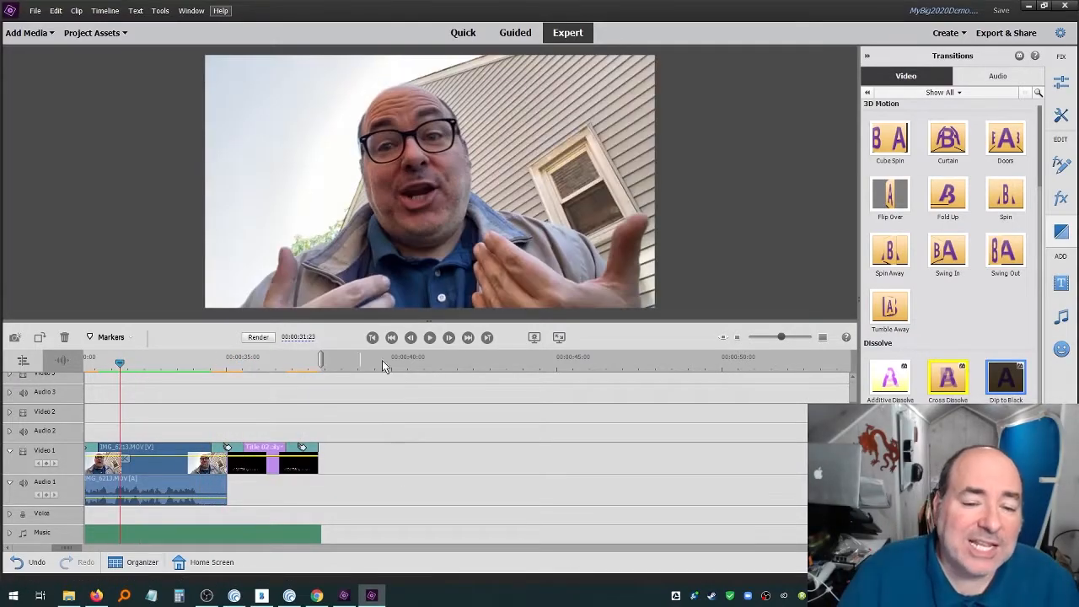
pyautogui.click(431, 337)
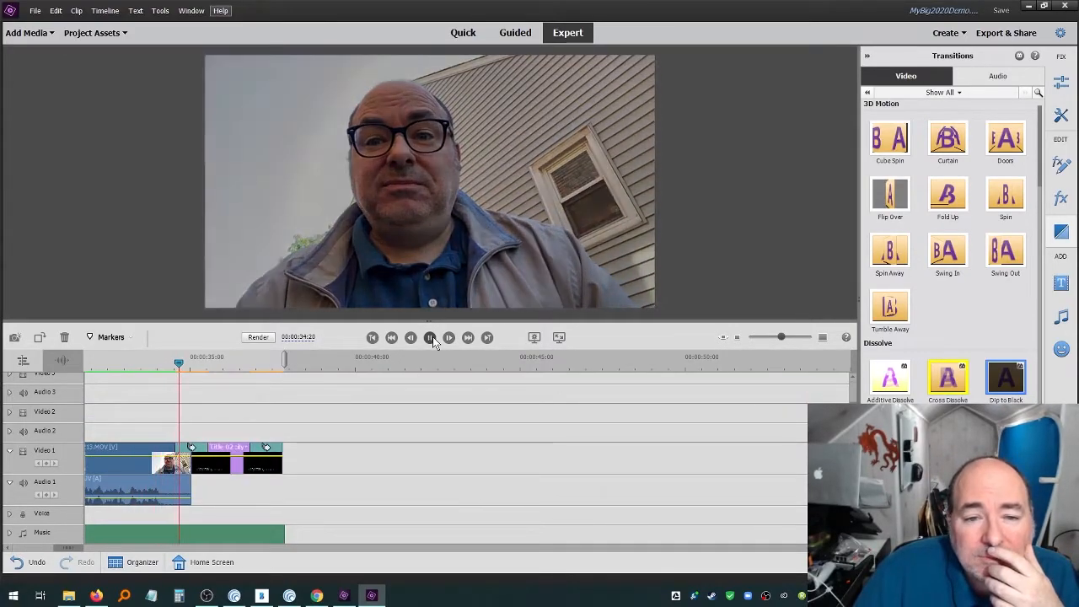
pyautogui.click(431, 337)
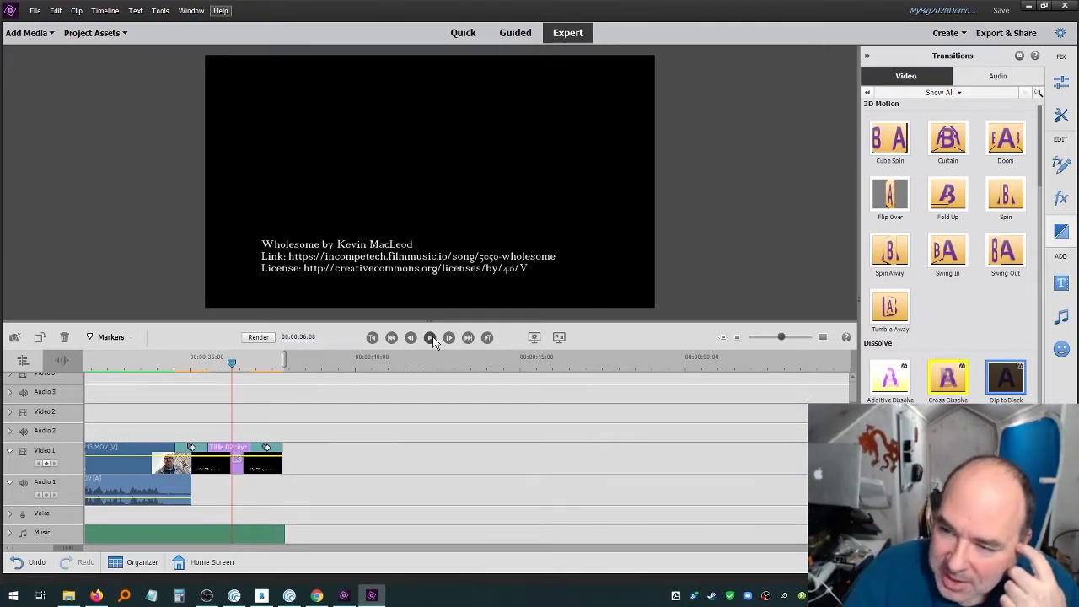
# - Add the Constant Gain audio transition at the end of the music clip and play the movie to its end
pyautogui.click(998, 76)
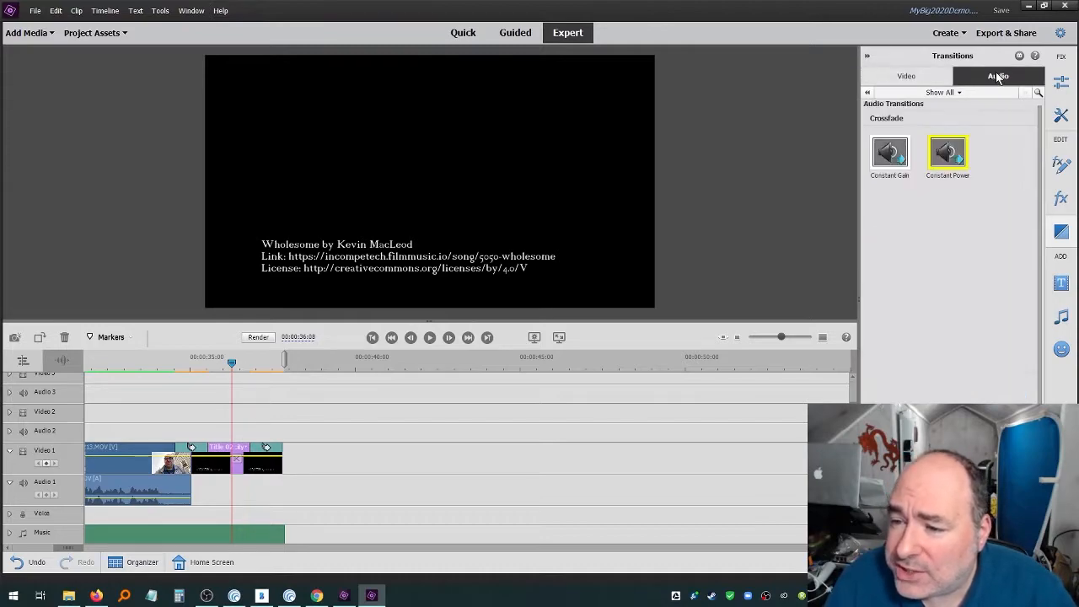
pyautogui.click(887, 158)
pyautogui.moveTo(434, 417); pyautogui.dragTo(273, 534)
pyautogui.click(424, 545)
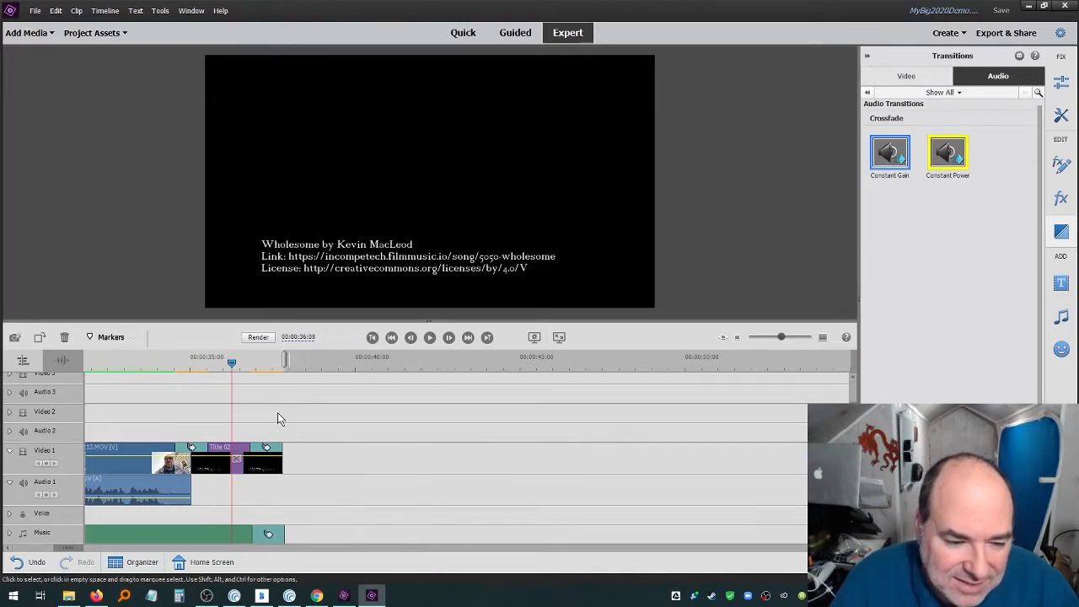
pyautogui.click(433, 340)
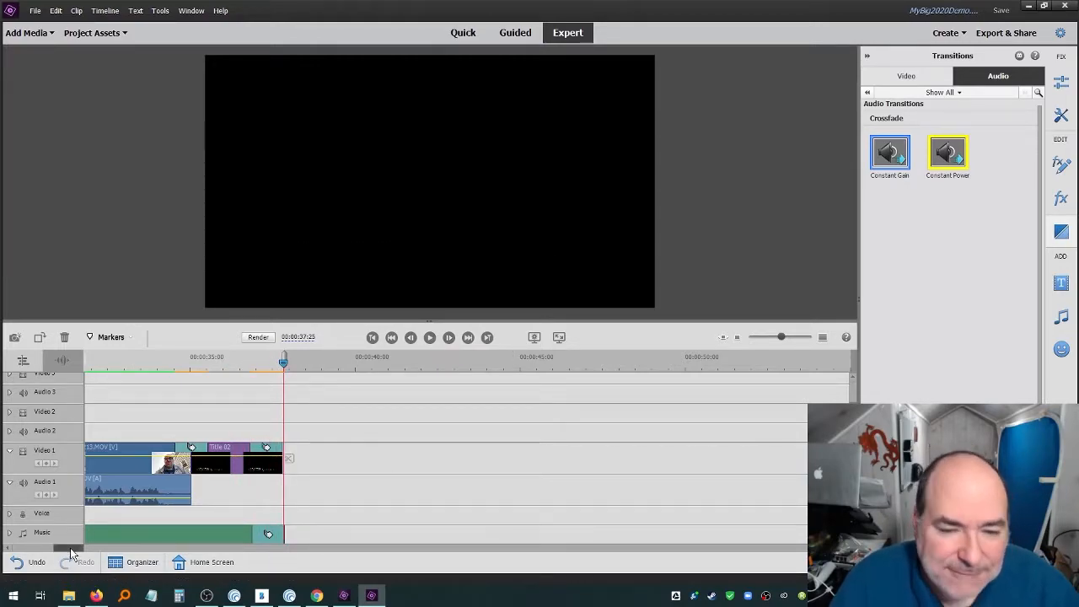
# - Add Constant Gain at the start of the music clip, play the opening and apply the transition adjustments
pyautogui.moveTo(70, 547); pyautogui.dragTo(33, 548)
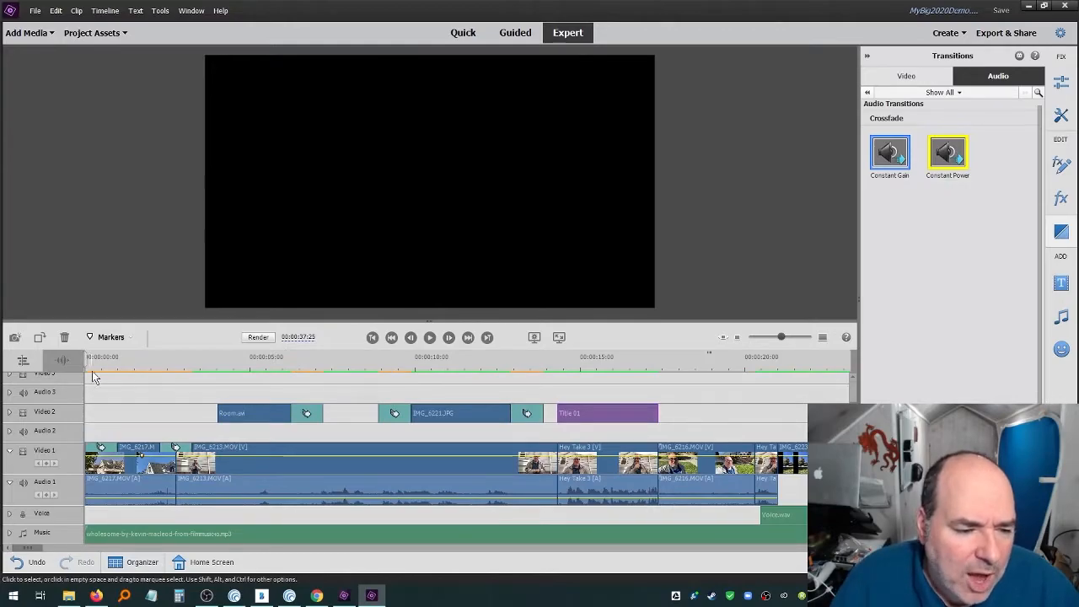
pyautogui.click(86, 364)
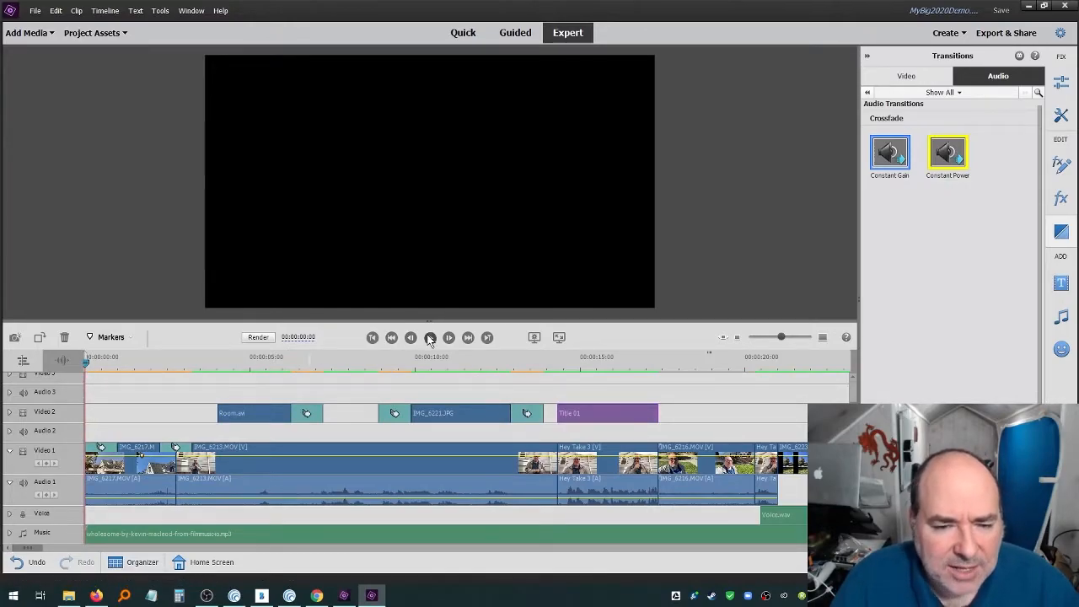
pyautogui.click(429, 337)
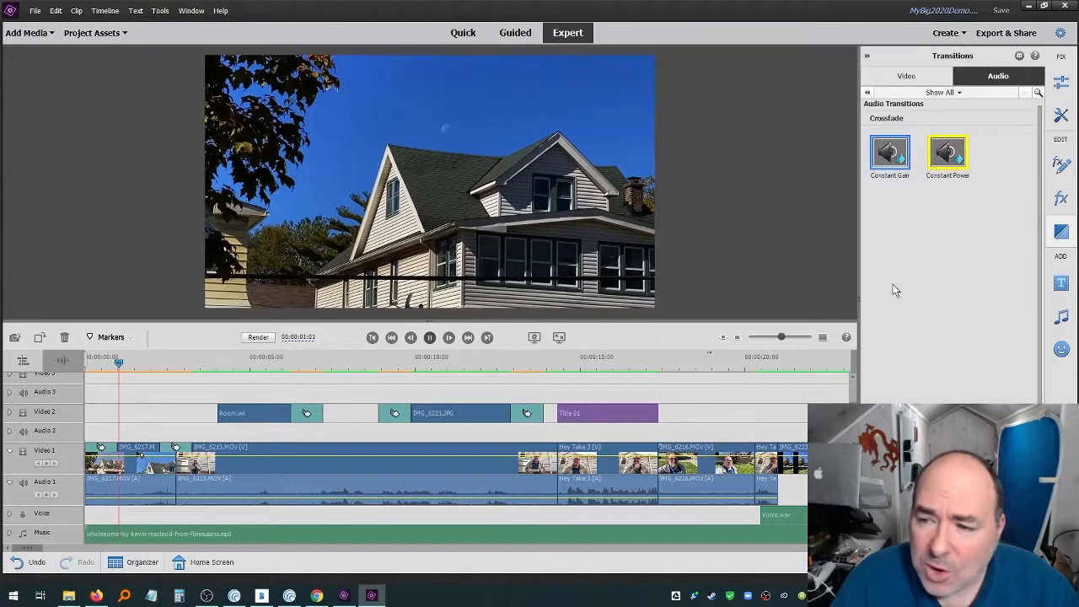
pyautogui.moveTo(790, 228); pyautogui.dragTo(113, 489)
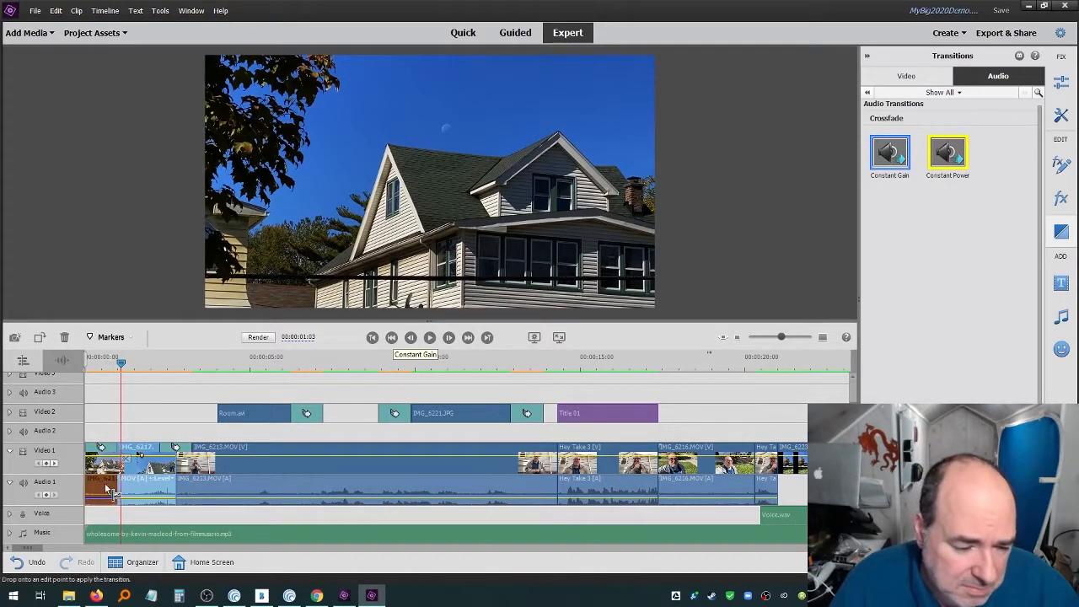
pyautogui.moveTo(95, 551); pyautogui.dragTo(102, 536)
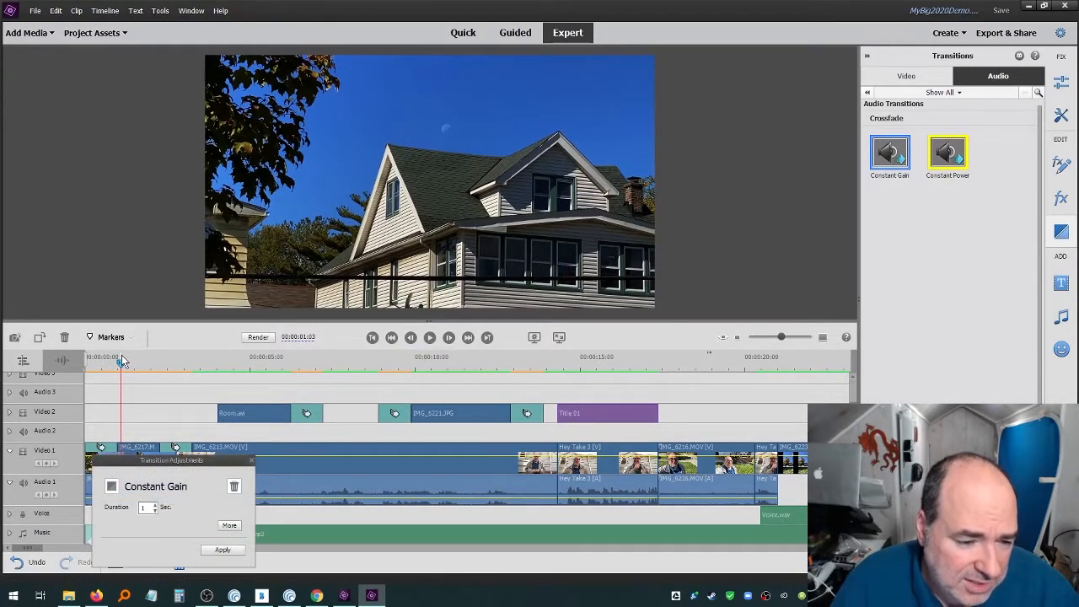
pyautogui.moveTo(119, 369); pyautogui.dragTo(84, 368)
pyautogui.press('space')
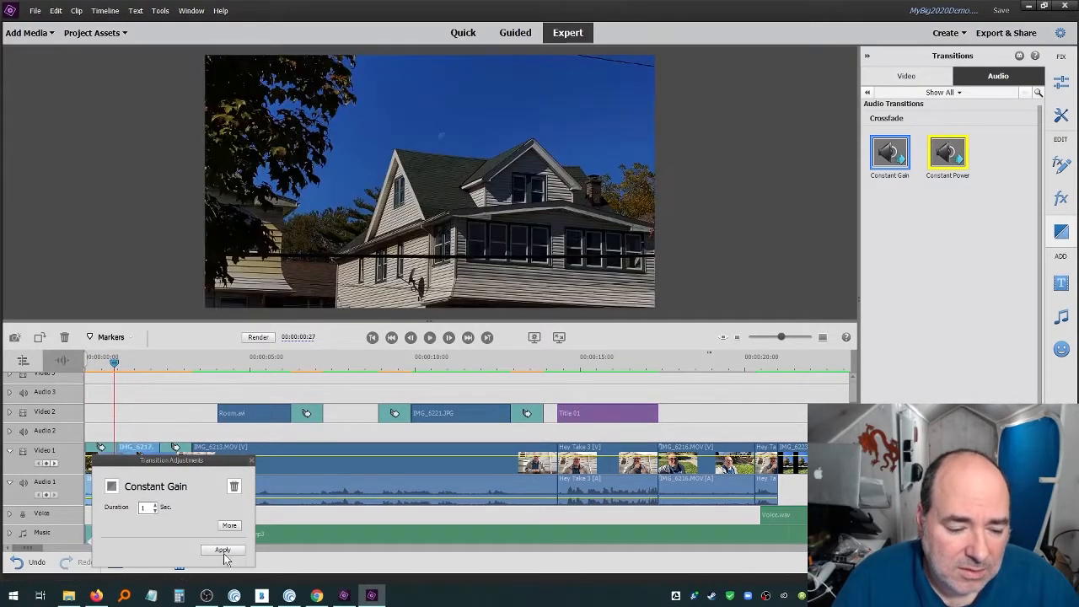
pyautogui.click(223, 550)
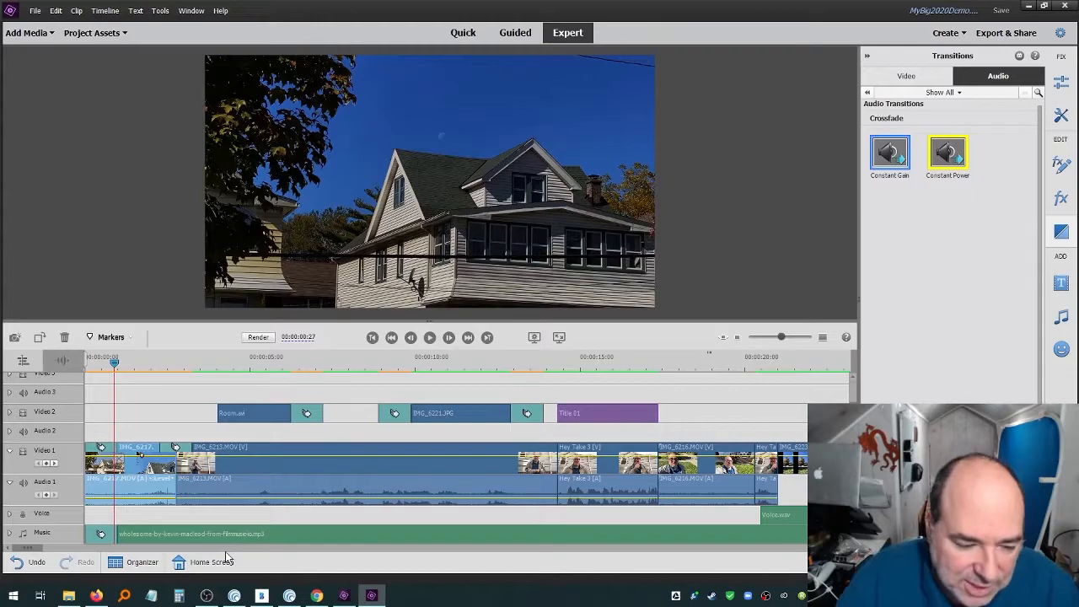
# - Fit the whole movie in the timeline and render it for playback
pyautogui.click(727, 338)
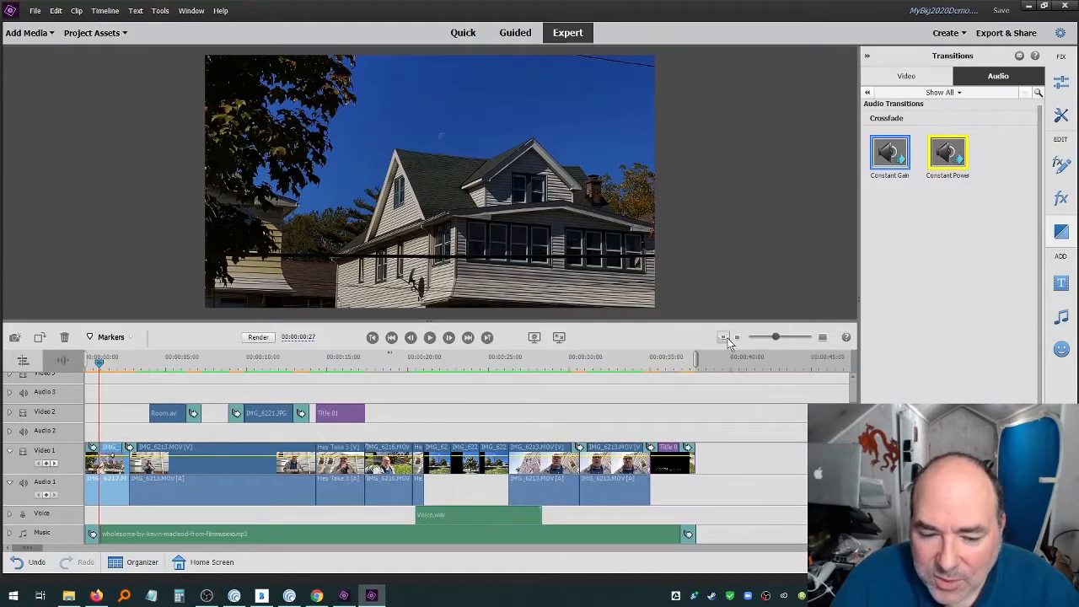
pyautogui.press('Return')
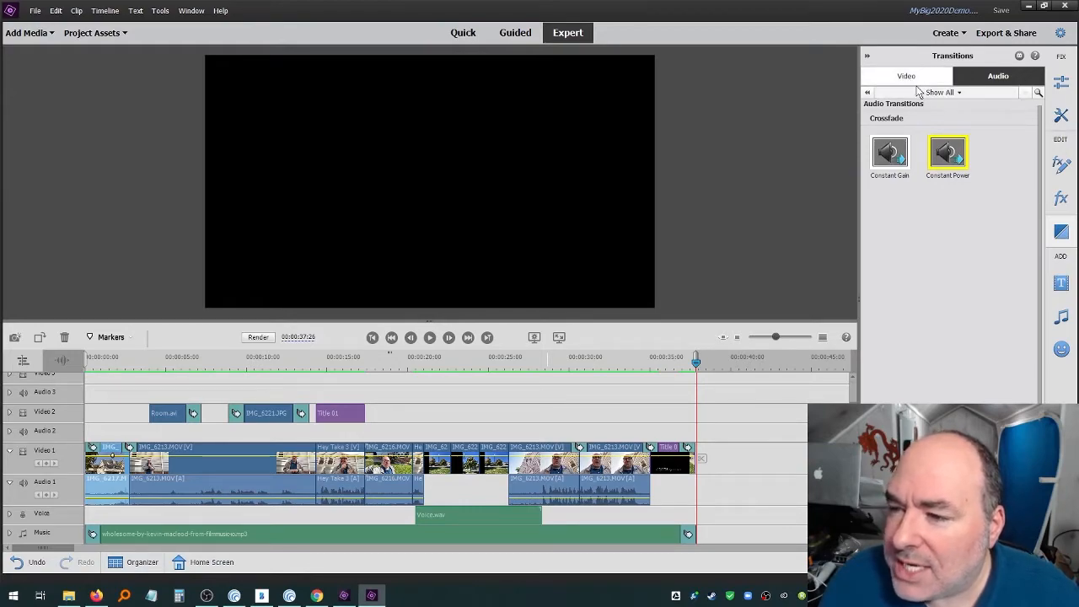
# - Review the available Adjustments, the video and audio Tools, and the Applied Effects of the selected opening clip
pyautogui.click(1062, 83)
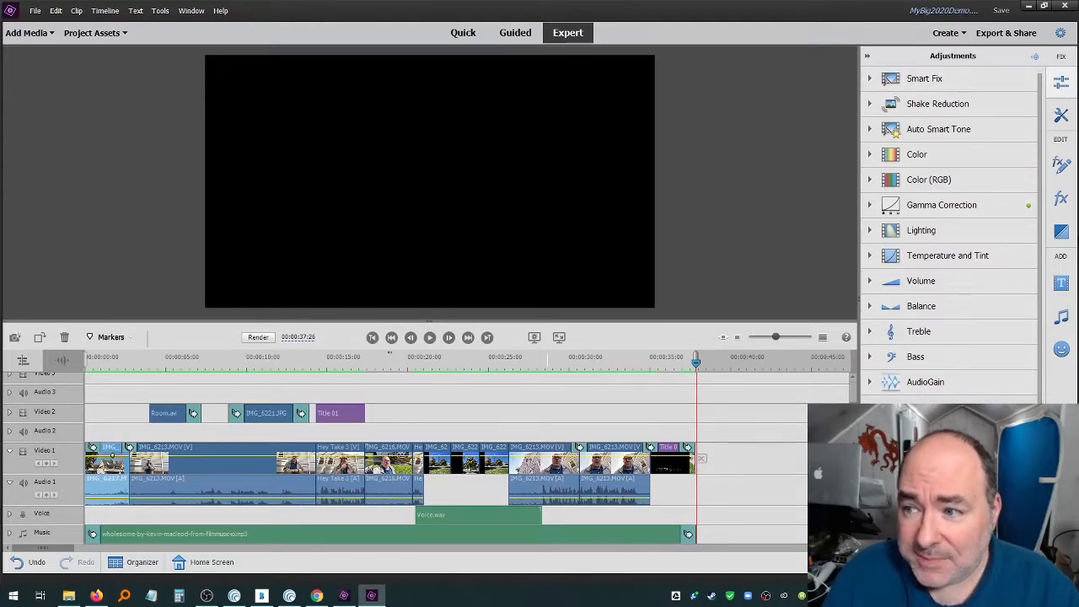
pyautogui.click(1060, 115)
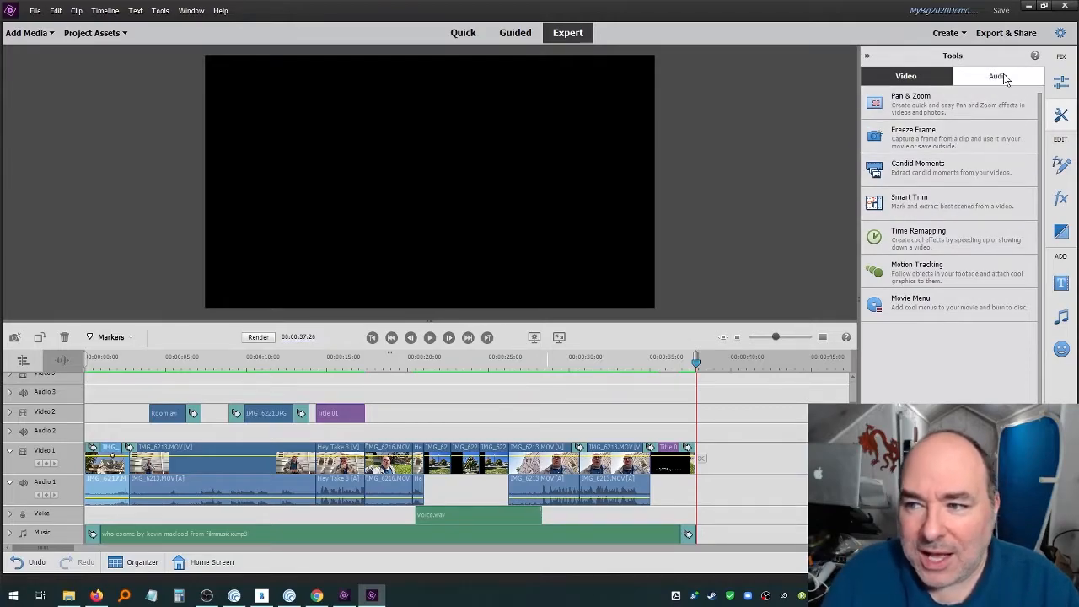
pyautogui.click(1001, 75)
pyautogui.click(926, 79)
pyautogui.click(995, 77)
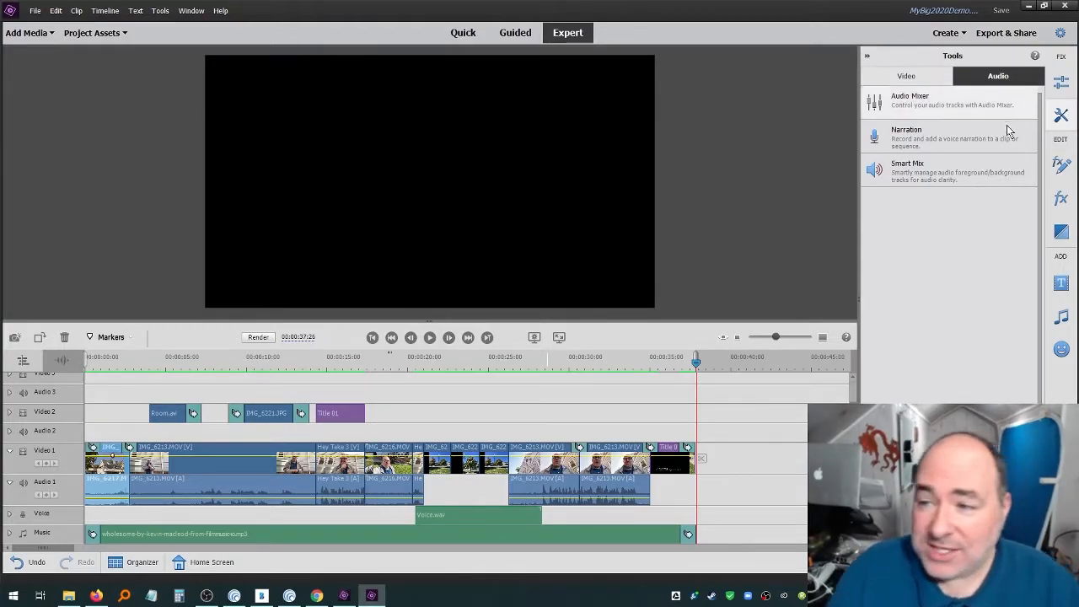
pyautogui.click(1061, 116)
pyautogui.click(1061, 165)
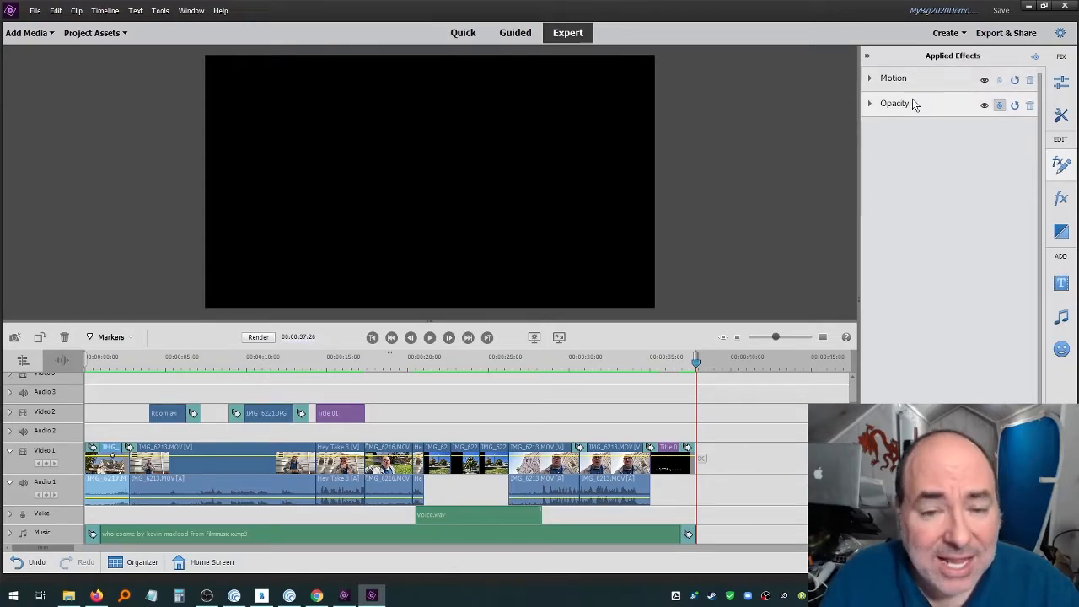
# - Review the video and audio Effects, the video Transitions, the Motion and Classic Titles categories, and the Graphics library, and close the library
pyautogui.click(1061, 200)
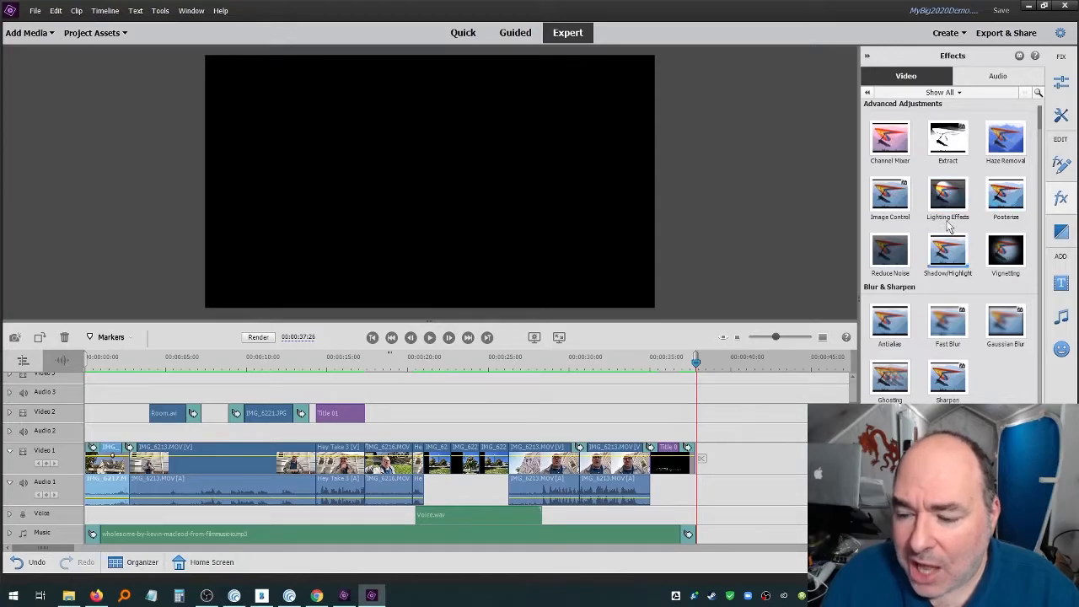
pyautogui.click(991, 82)
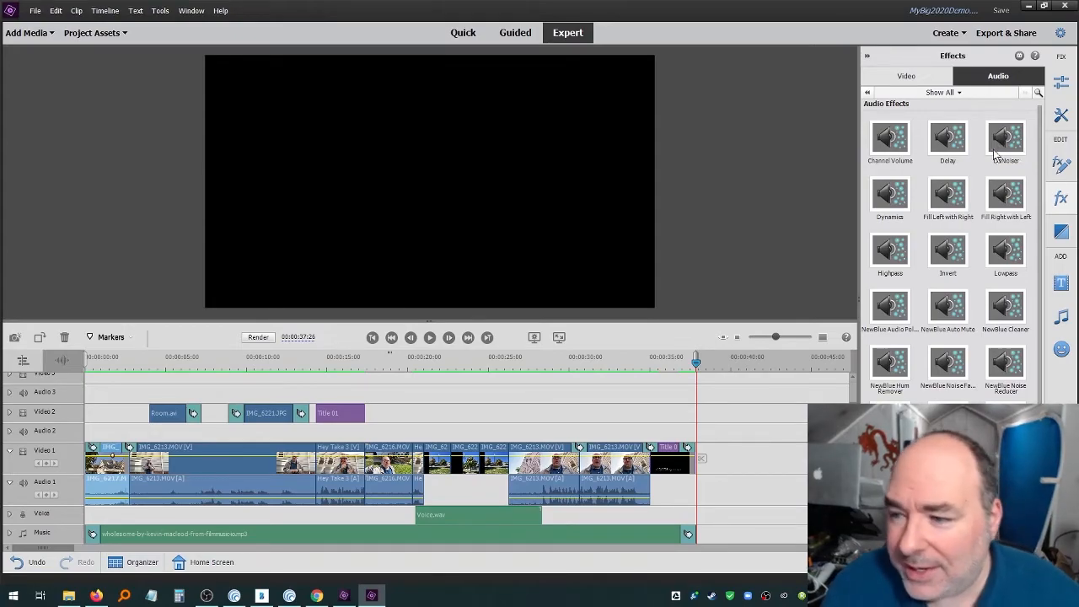
pyautogui.click(1062, 234)
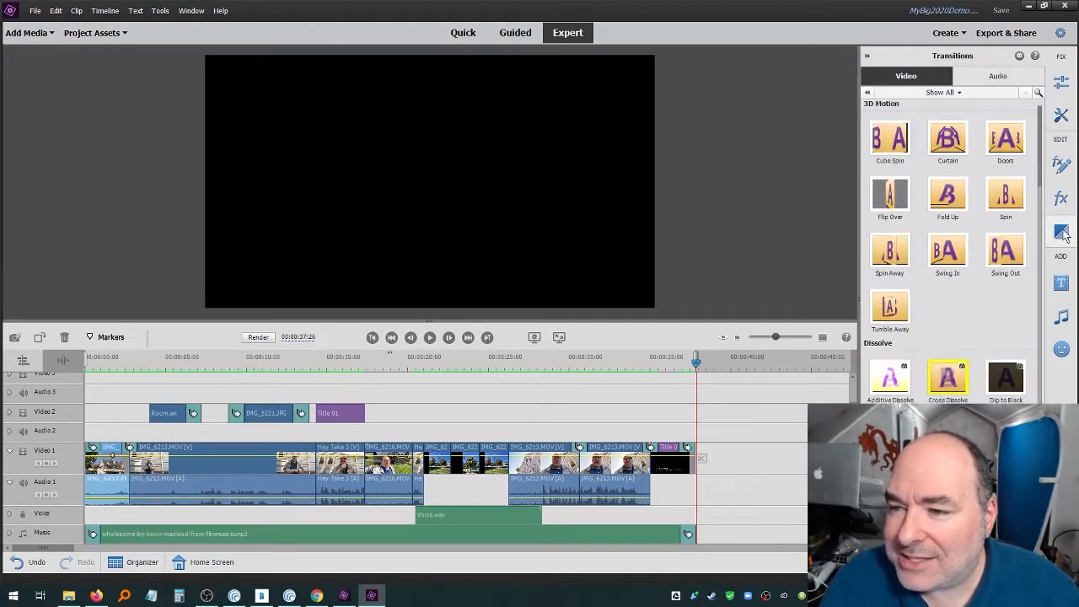
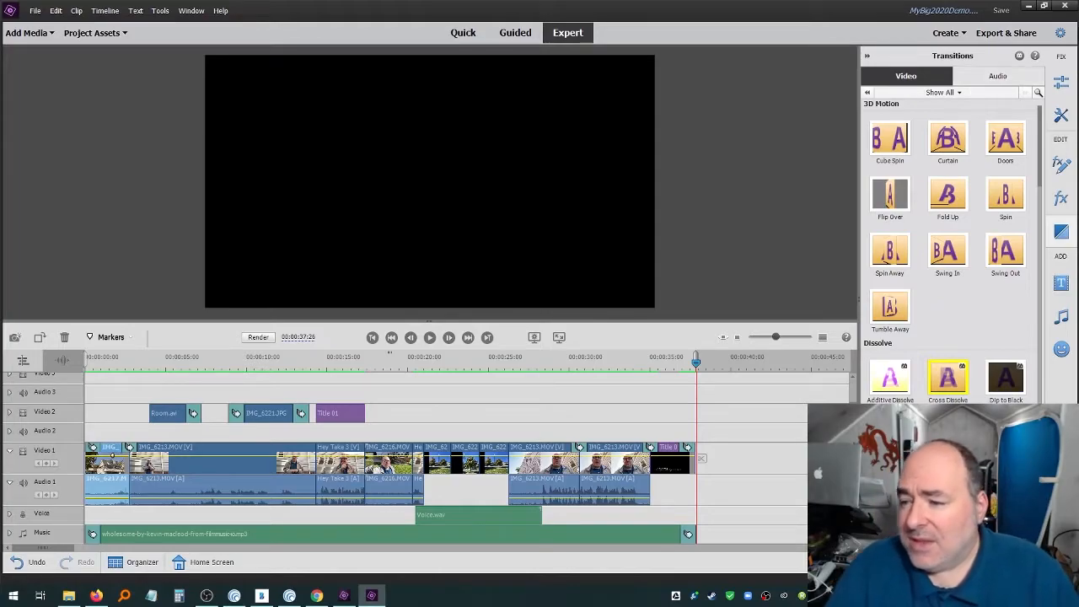
pyautogui.click(1062, 284)
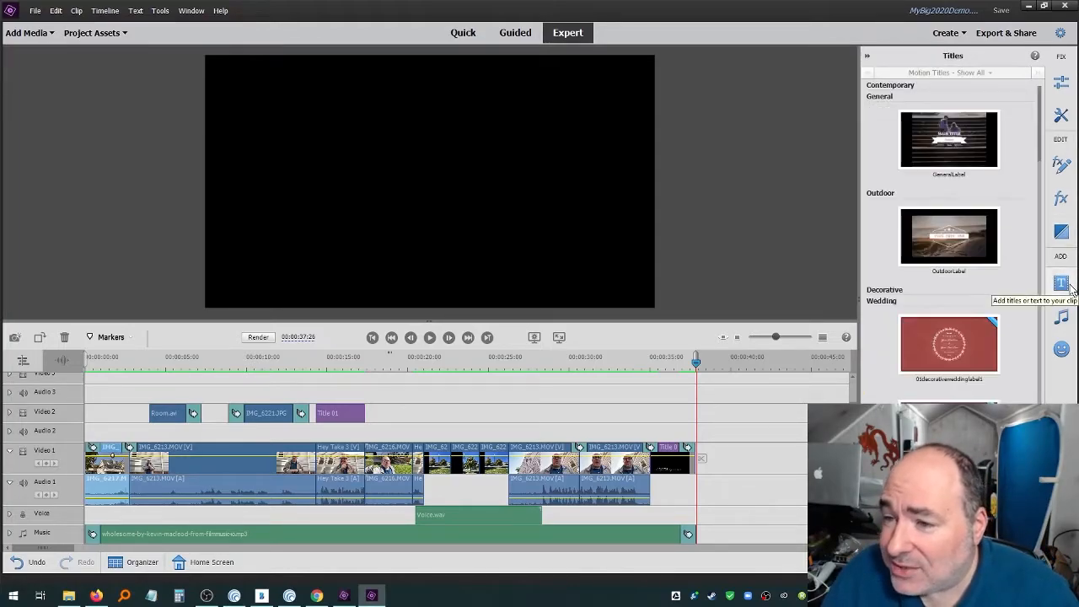
pyautogui.click(991, 72)
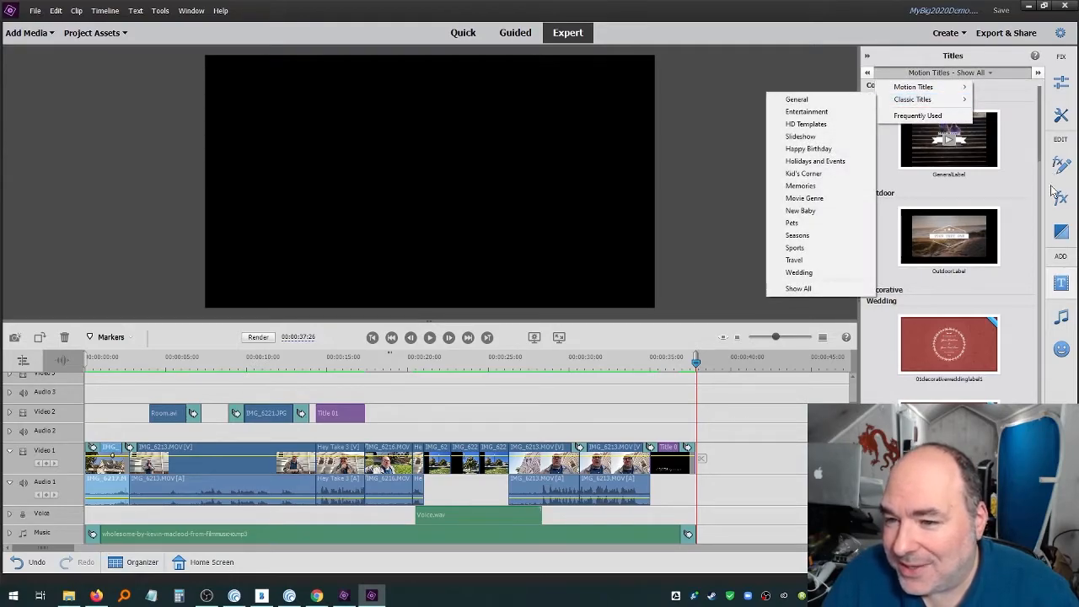
pyautogui.click(1064, 319)
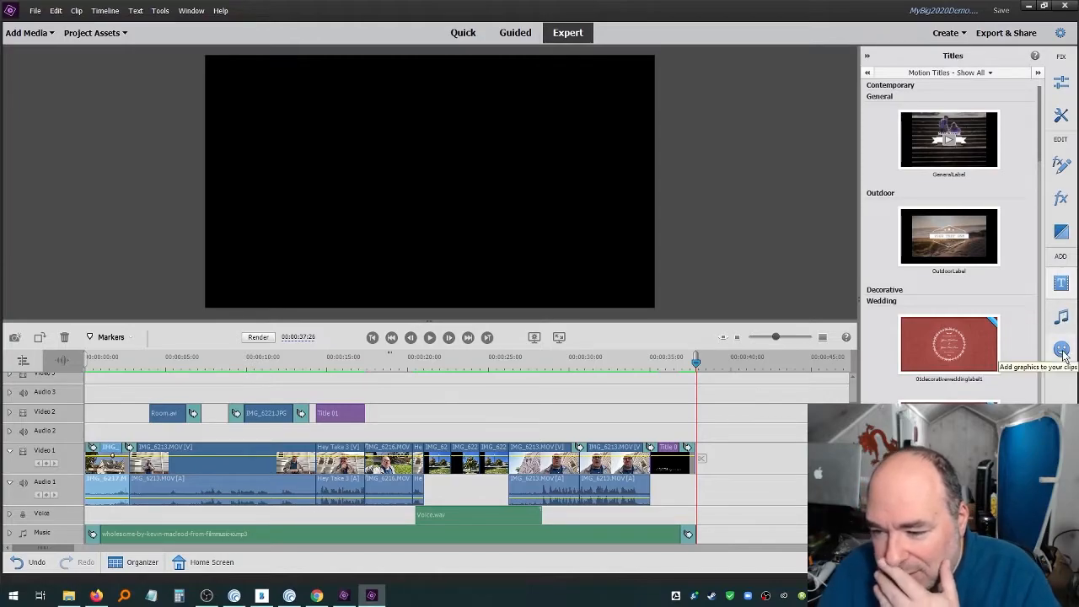
pyautogui.click(1062, 352)
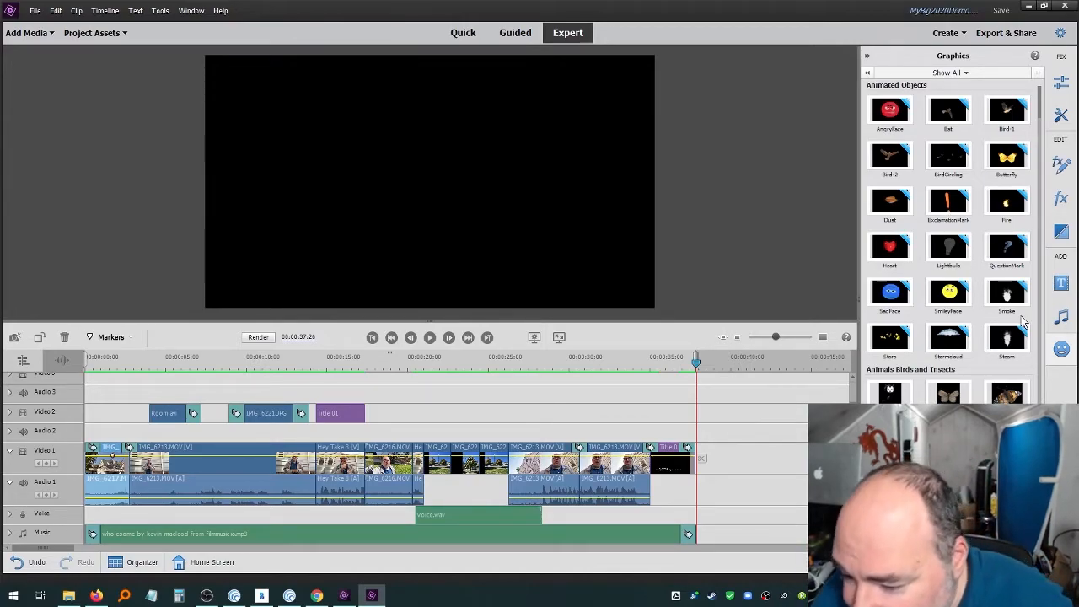
pyautogui.scroll(-3, 967, 286)
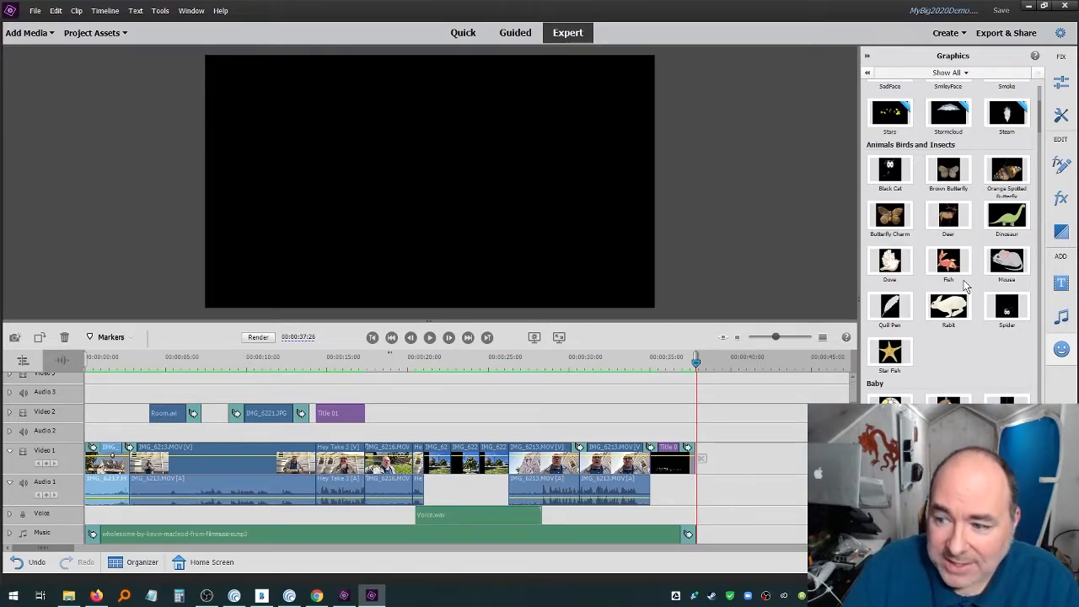
pyautogui.click(1058, 348)
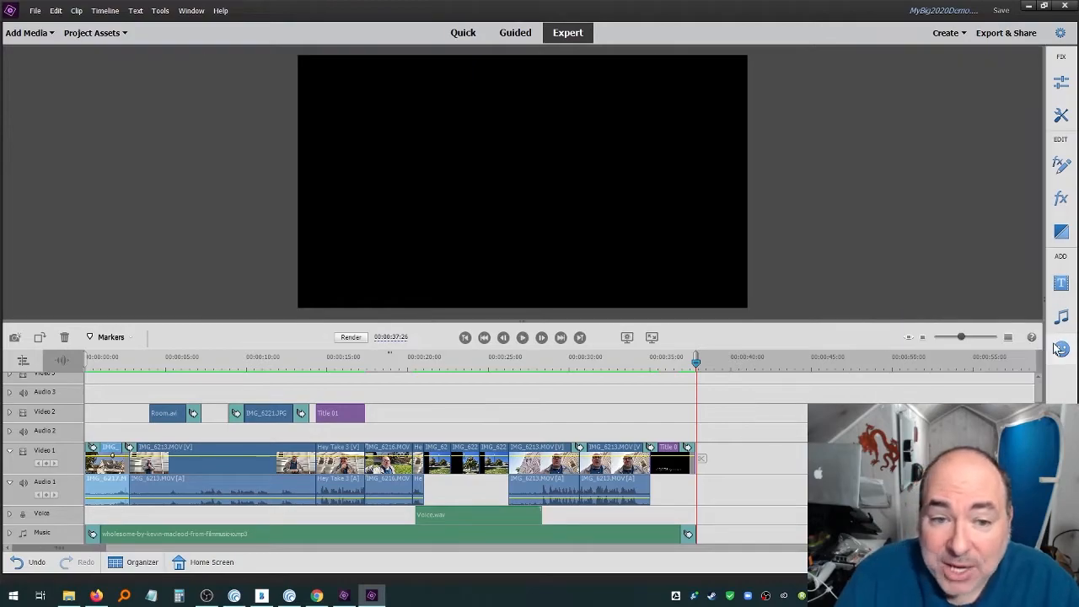
# - Save the project and move the playhead to the tree photo at about 00:00:23:20
pyautogui.hotkey('ctrl', 's')
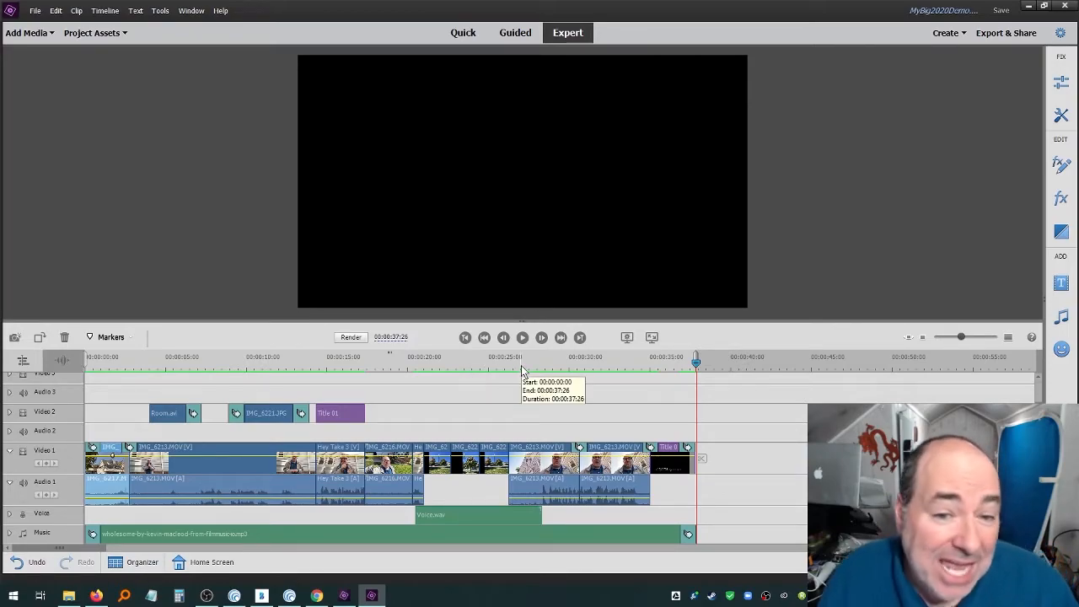
pyautogui.click(463, 362)
pyautogui.moveTo(462, 362); pyautogui.dragTo(468, 364)
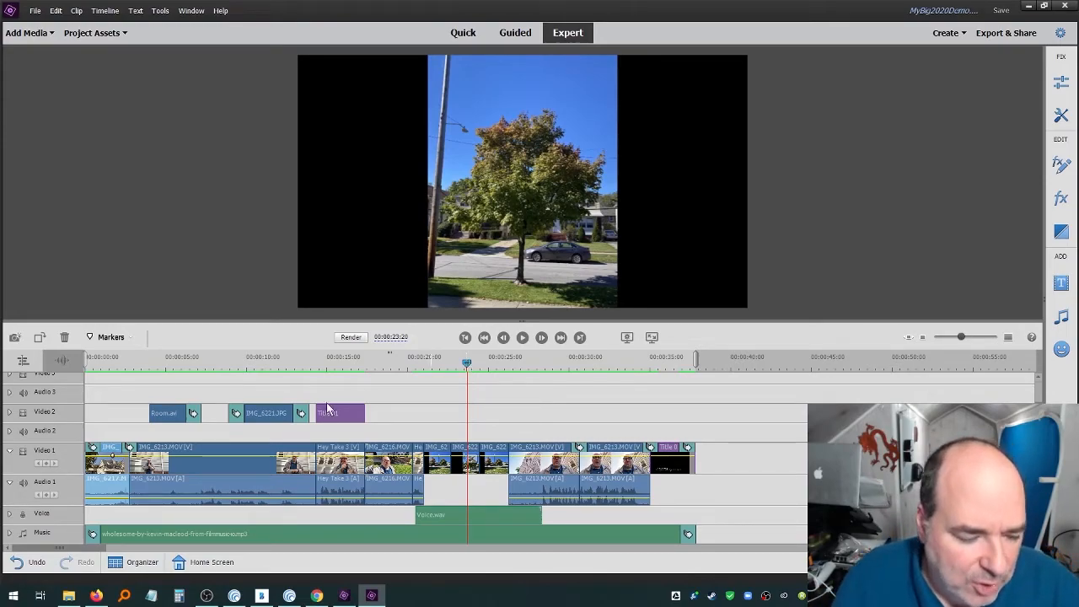
# - Switch to File Explorer and open TALLIMG_6221.JPG from the Video Demo folder in Adobe Photoshop 2020
pyautogui.click(75, 596)
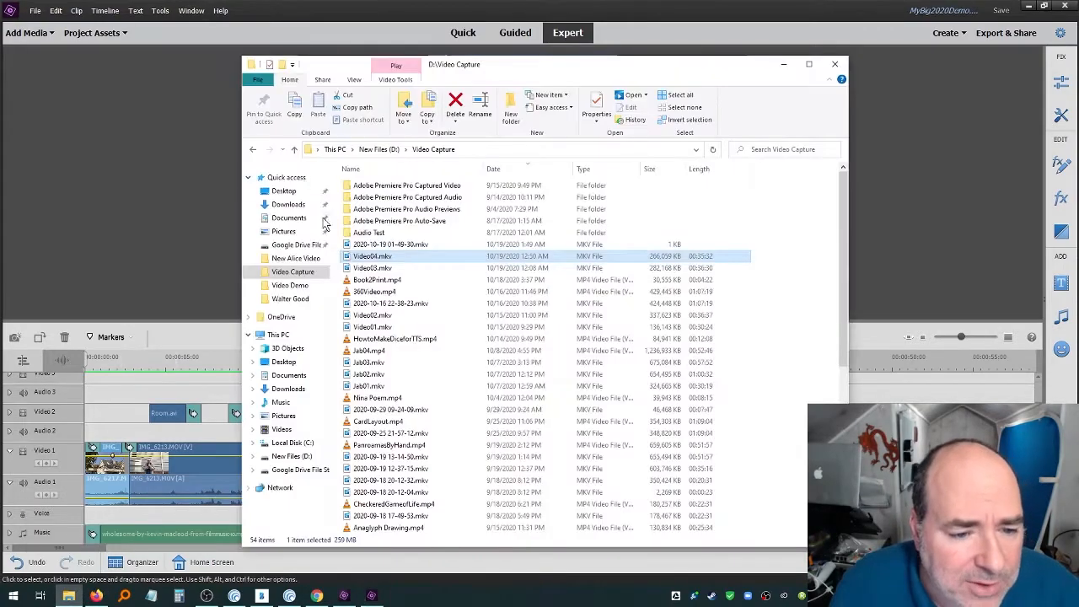
pyautogui.click(305, 286)
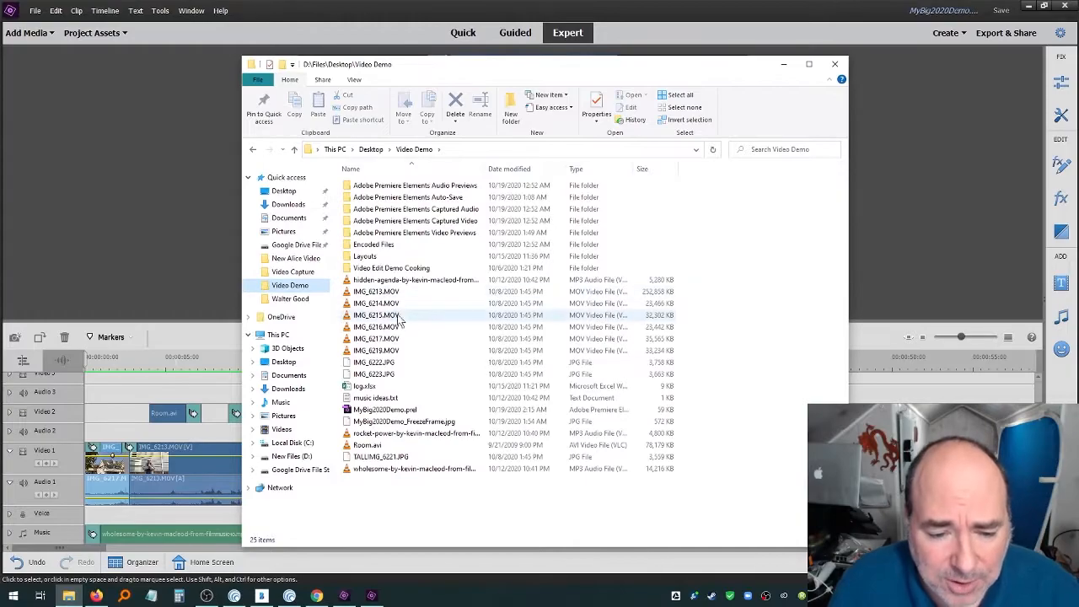
pyautogui.moveTo(475, 73); pyautogui.dragTo(517, 80)
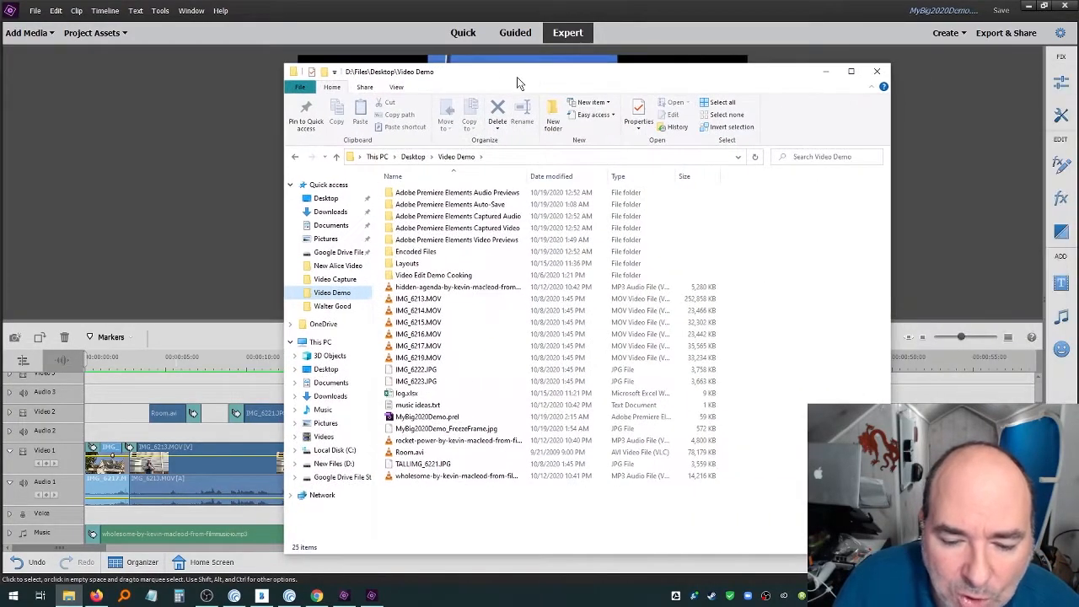
pyautogui.click(428, 464)
pyautogui.rightClick(428, 464)
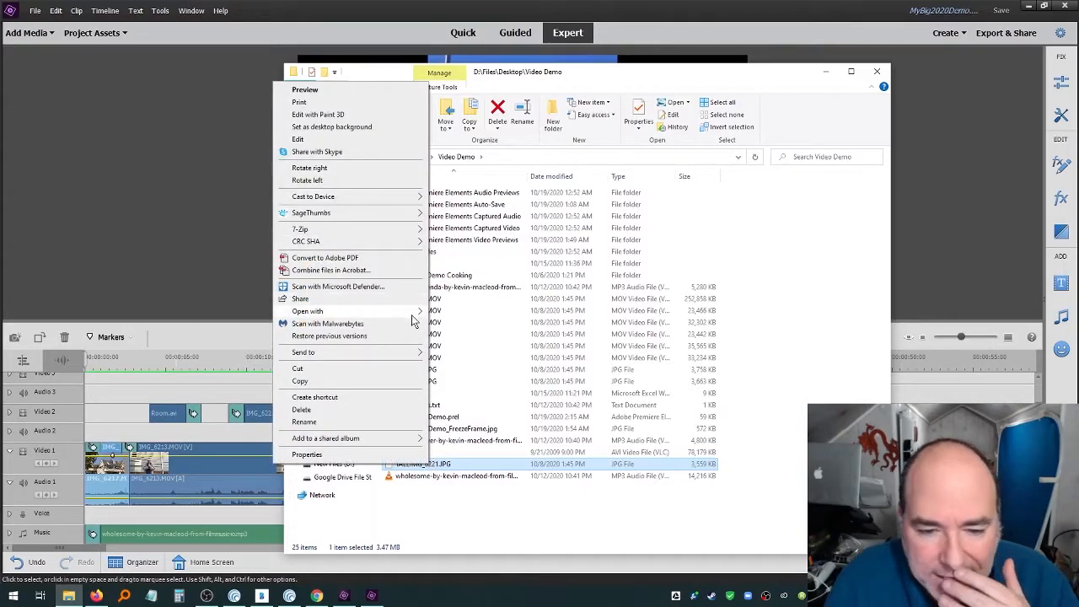
pyautogui.moveTo(415, 314)
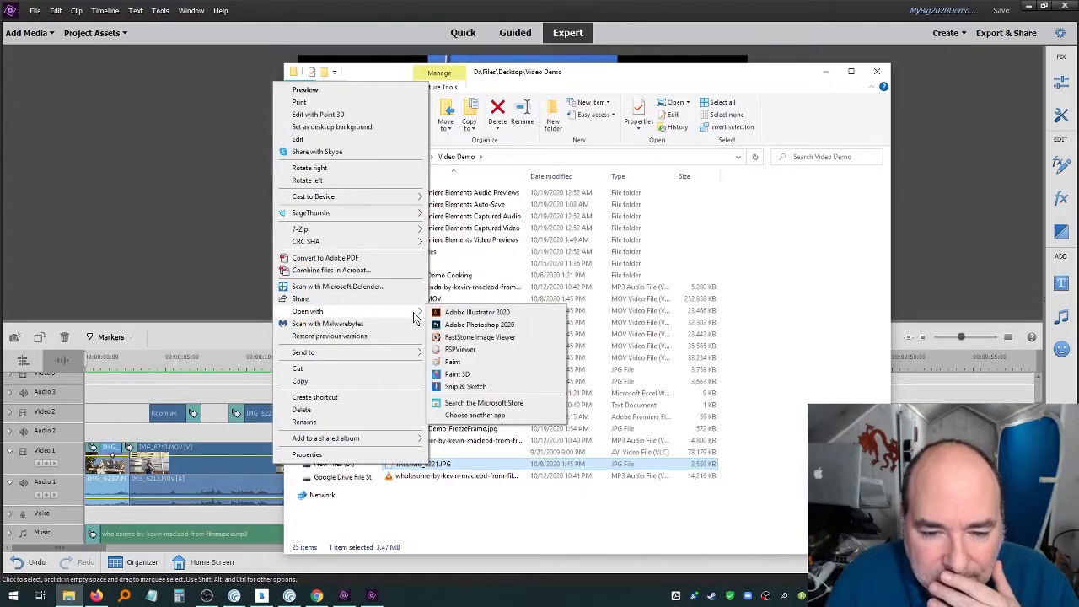
pyautogui.click(453, 334)
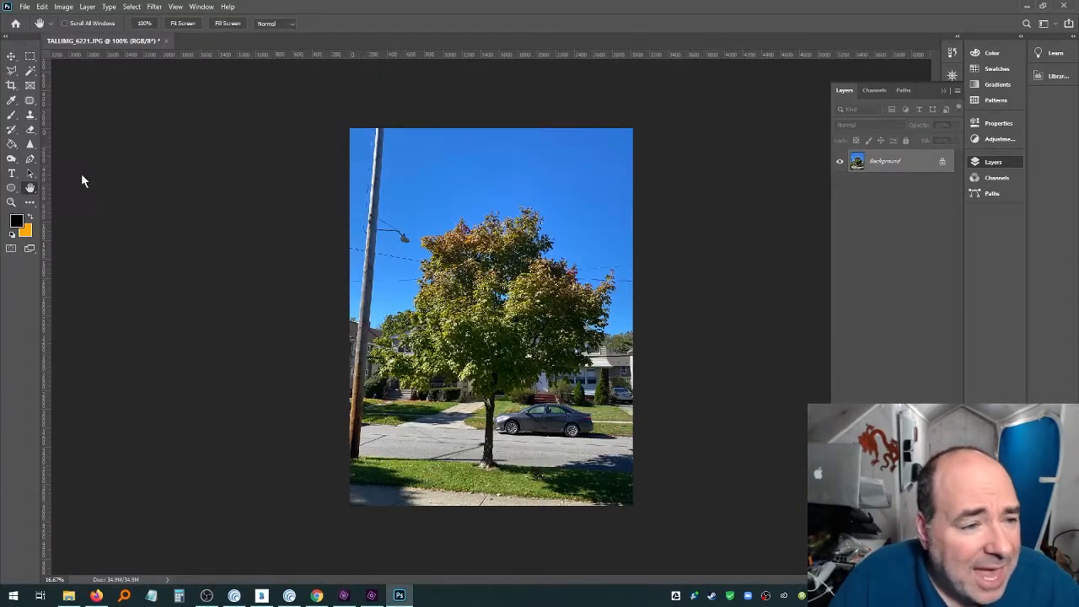
# - Paint a black smiley face in the sky above the tree with the Brush tool
pyautogui.click(11, 115)
pyautogui.moveTo(515, 139)
pyautogui.mouseDown()
pyautogui.moveTo(472, 145)
pyautogui.moveTo(469, 187)
pyautogui.moveTo(548, 152)
pyautogui.moveTo(498, 133)
pyautogui.moveTo(509, 174)
pyautogui.mouseUp()
pyautogui.click(492, 153)
pyautogui.click(510, 153)
pyautogui.click(499, 165)
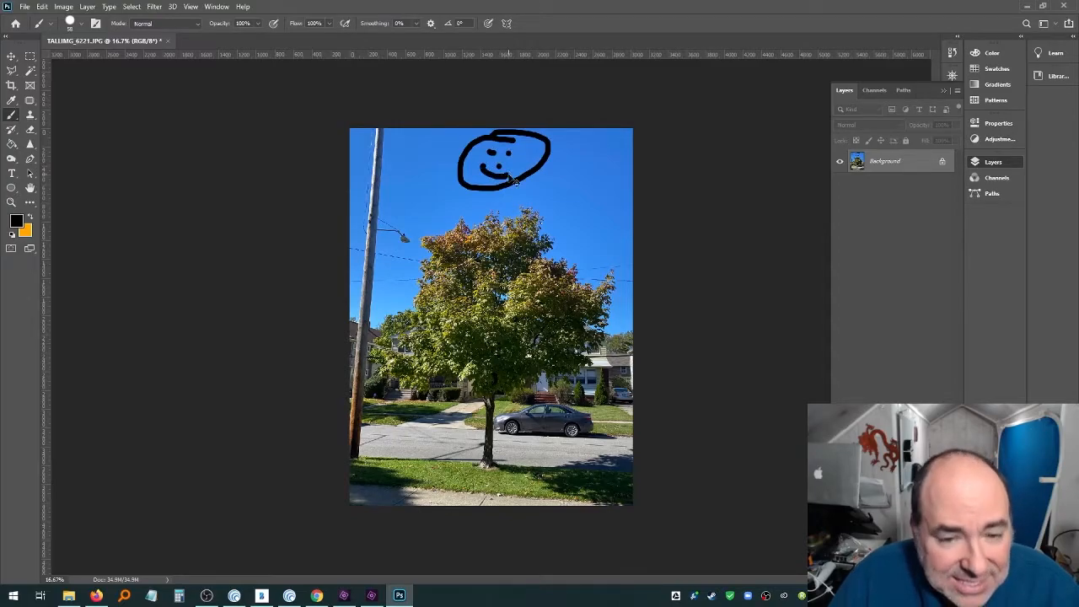
# - Save the painted JPG and switch back to Premiere Elements to check the photo in the movie
pyautogui.hotkey('ctrl', 's')
pyautogui.click(767, 229)
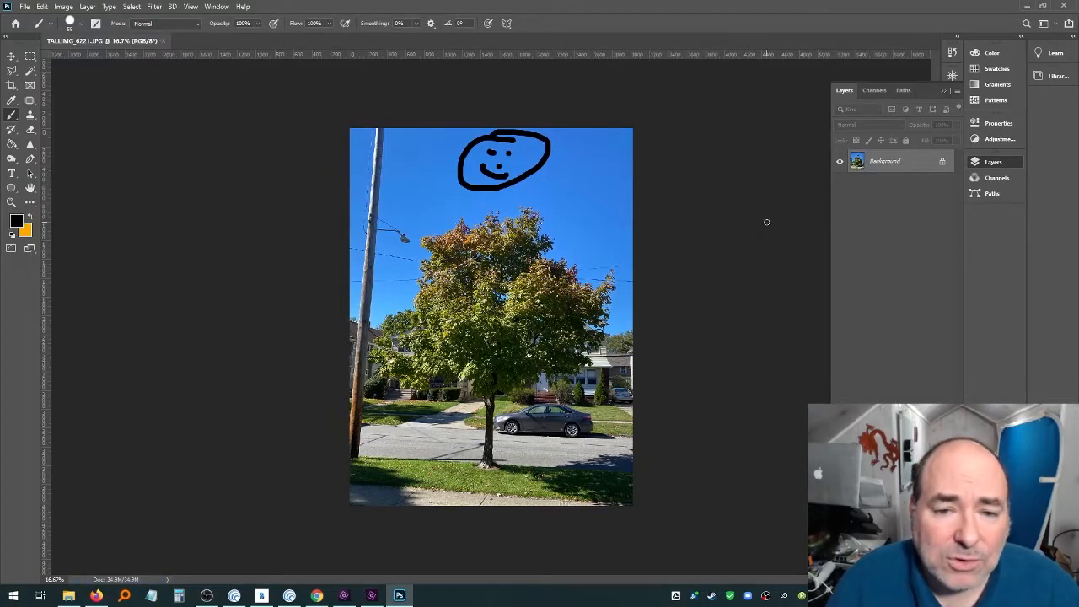
pyautogui.hotkey('alt', 'Tab')
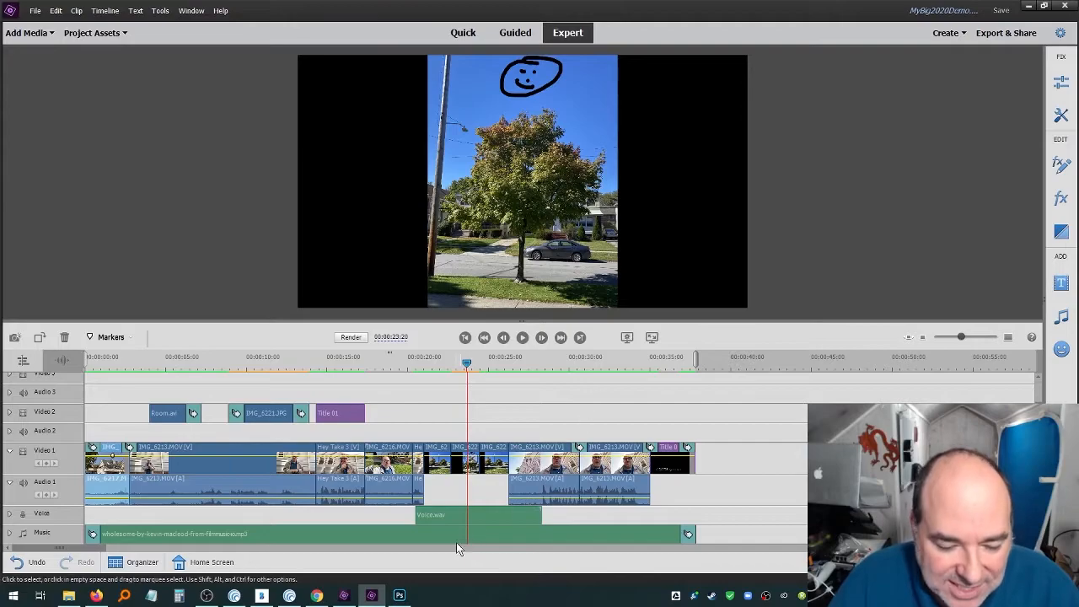
# - Switch to Photoshop, undo the smiley face, save and close the photo, and return to Premiere Elements
pyautogui.click(400, 595)
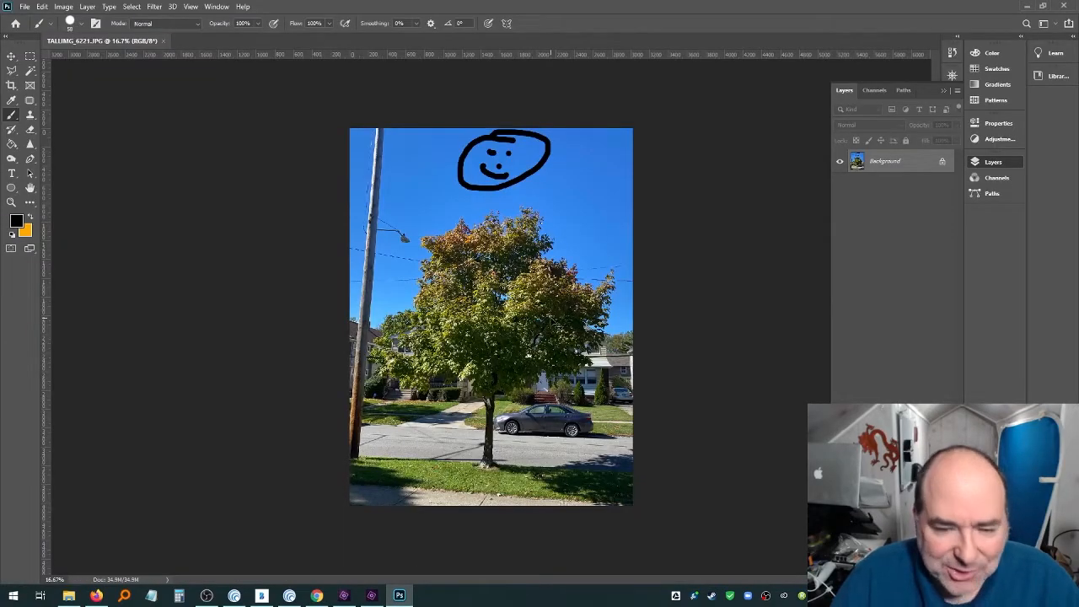
pyautogui.hotkey('ctrl', 'z')
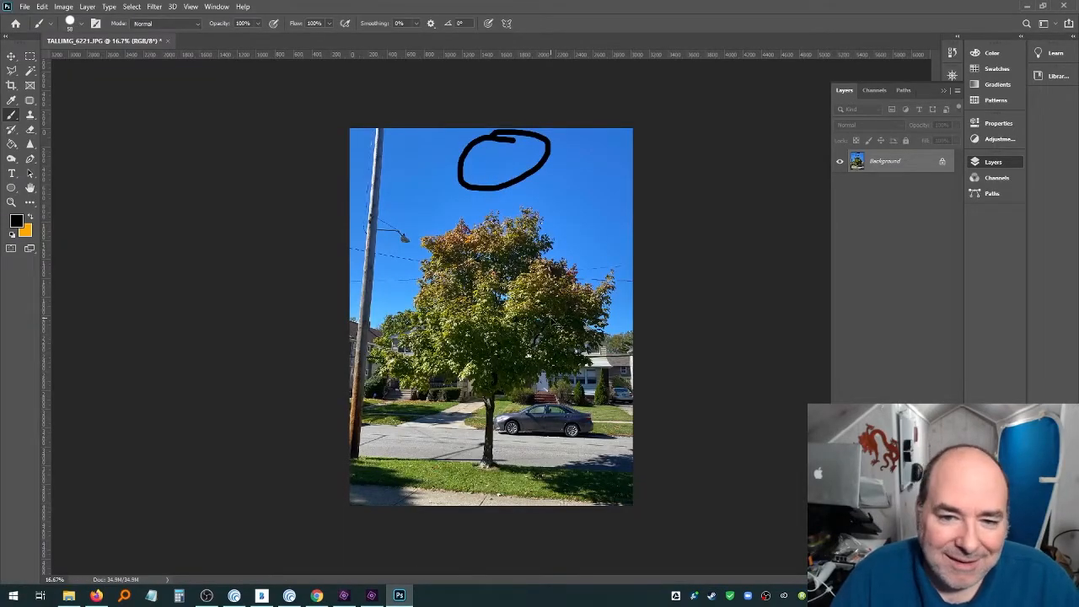
pyautogui.hotkey('ctrl', 'z')
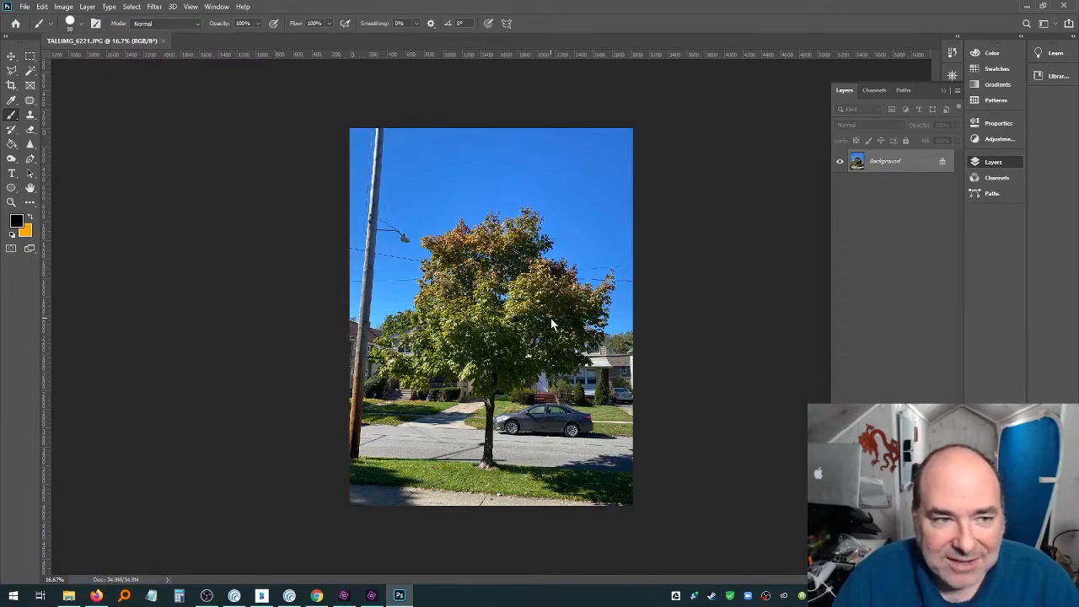
pyautogui.hotkey('ctrl', 'w')
pyautogui.hotkey('alt', 'Tab')
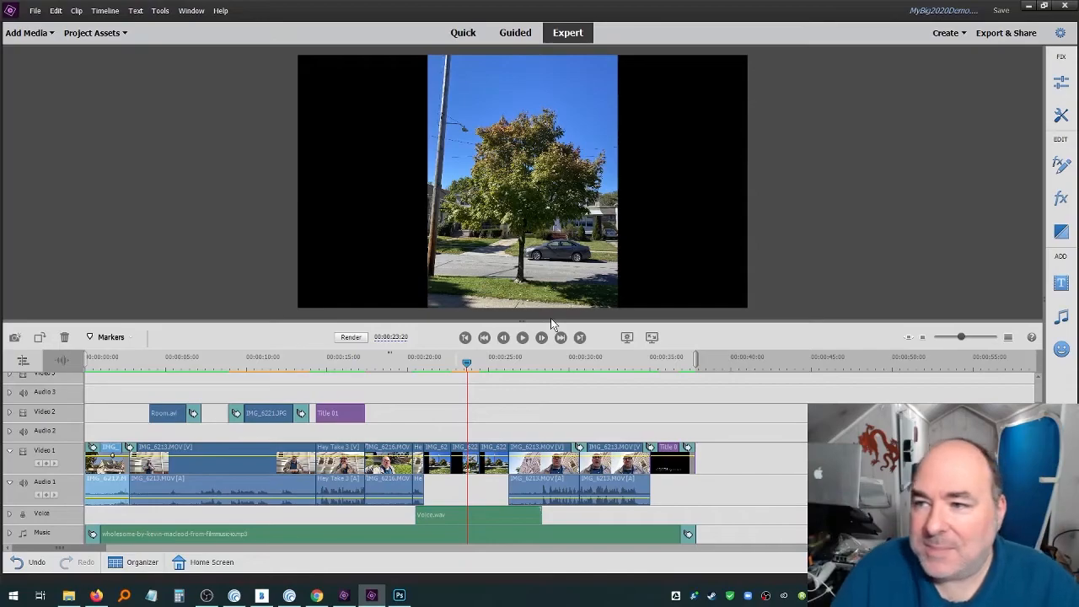
# - Review the Export & Share options for YouTube, start the online share as far as its sign-in, and view the DVD disc options
pyautogui.click(995, 34)
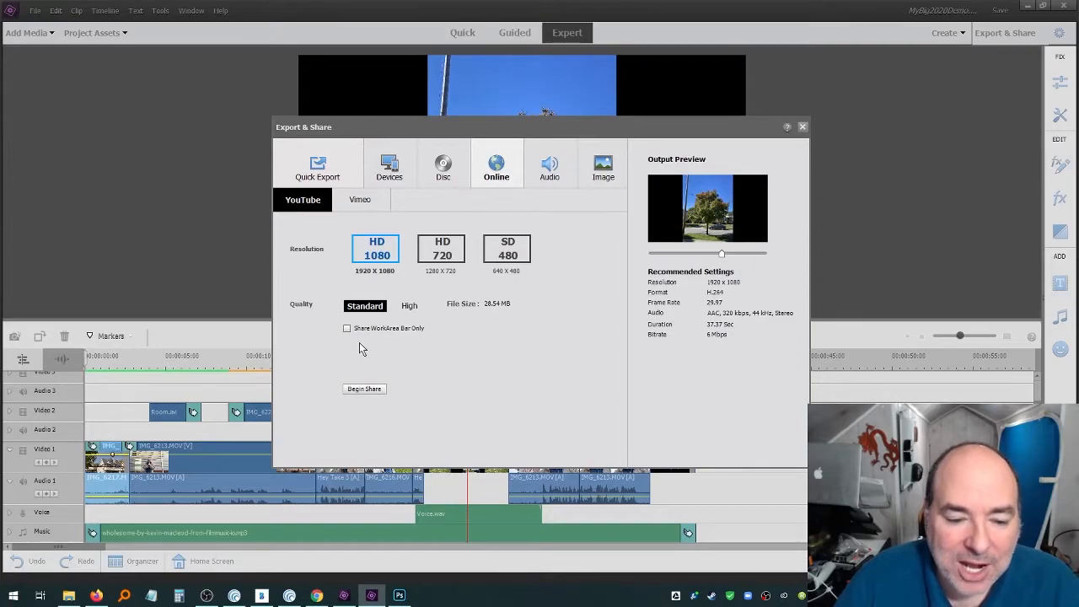
pyautogui.click(372, 390)
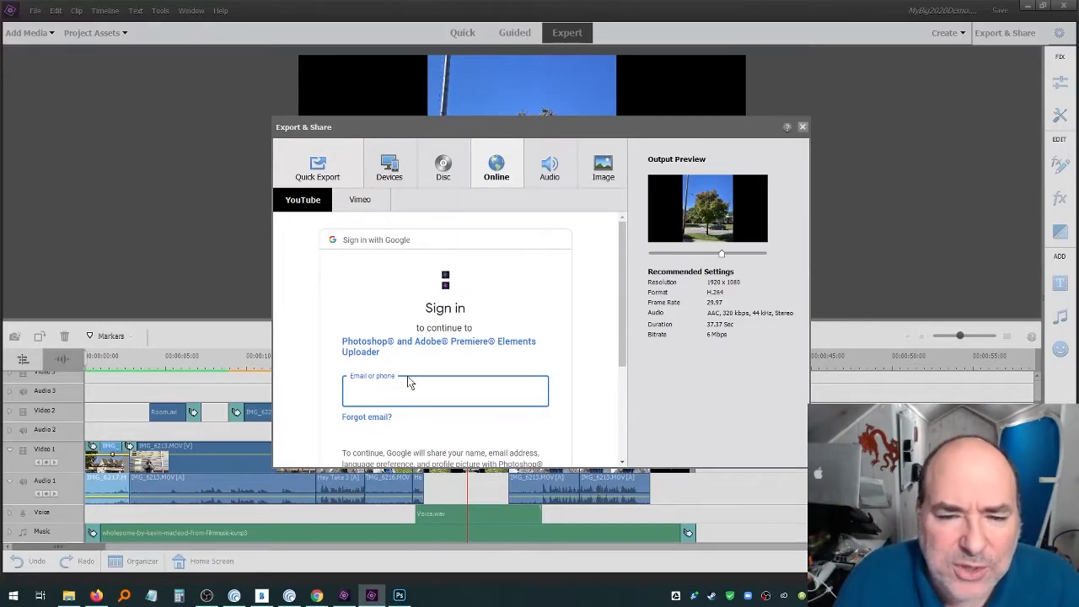
pyautogui.click(443, 165)
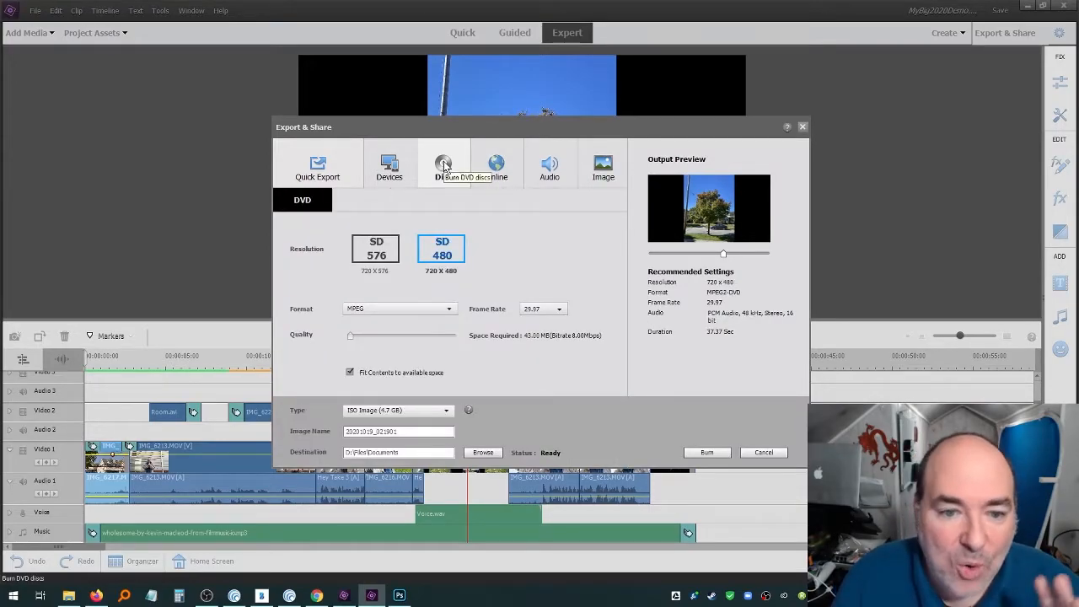
# - Check the computer export format for HD 1080, raise the quality to the highest setting, and cancel the export
pyautogui.click(385, 167)
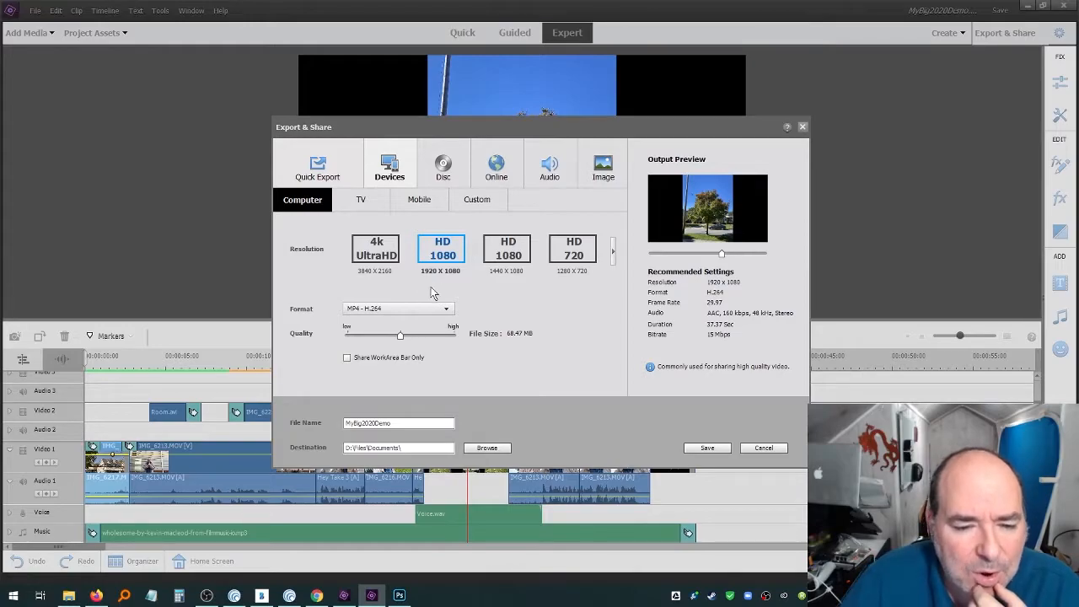
pyautogui.click(408, 310)
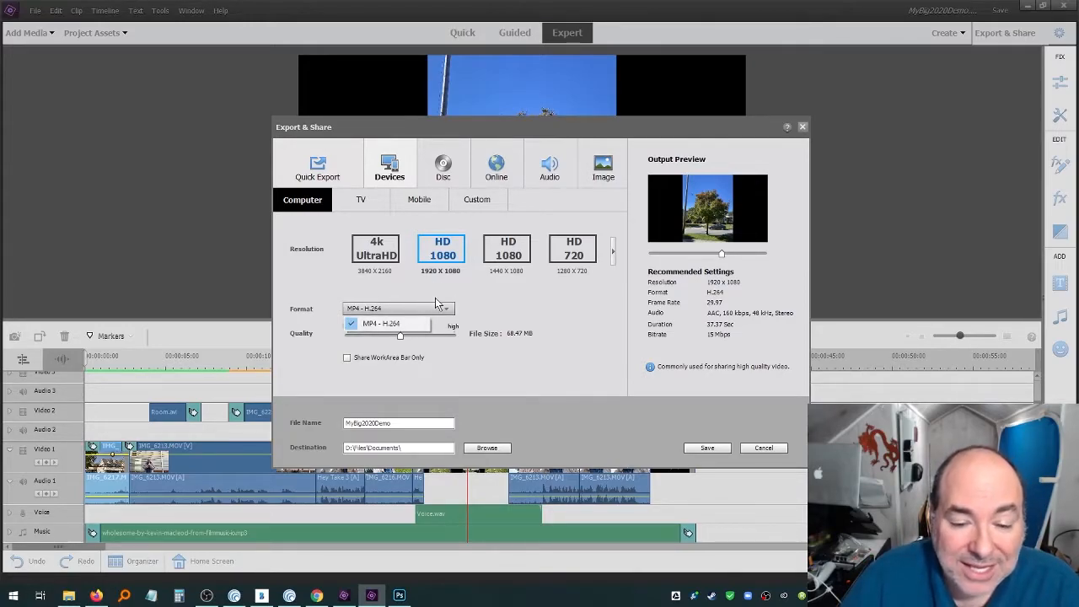
pyautogui.click(435, 304)
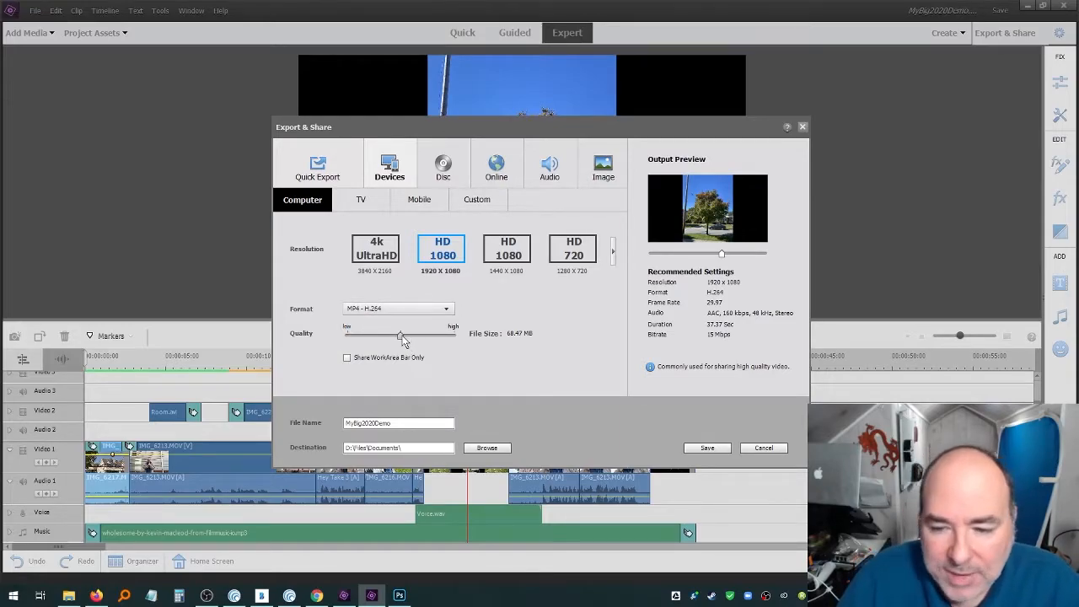
pyautogui.moveTo(401, 335); pyautogui.dragTo(458, 337)
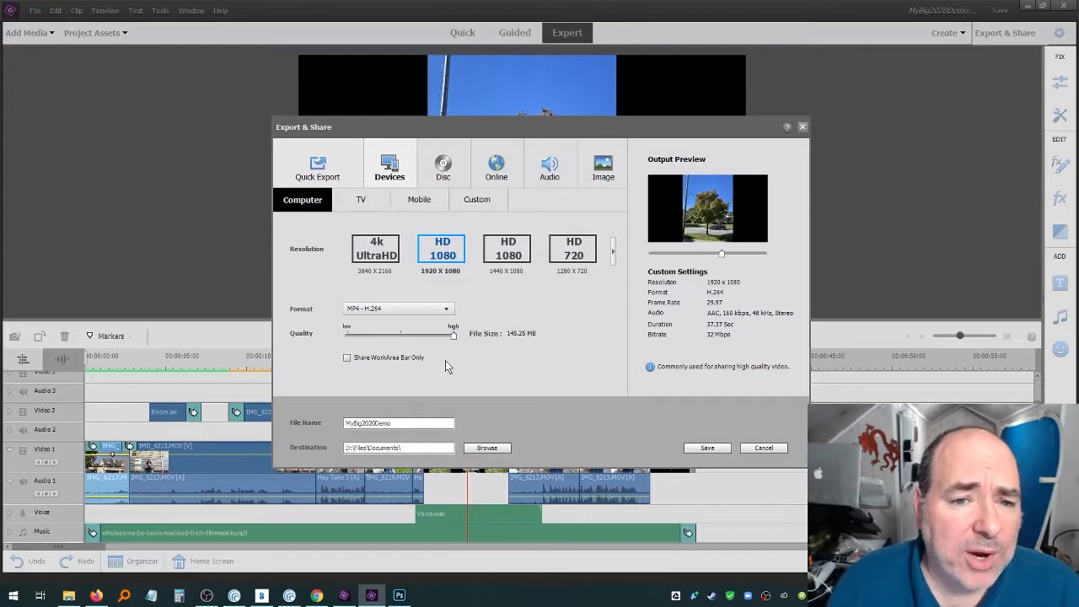
pyautogui.click(761, 447)
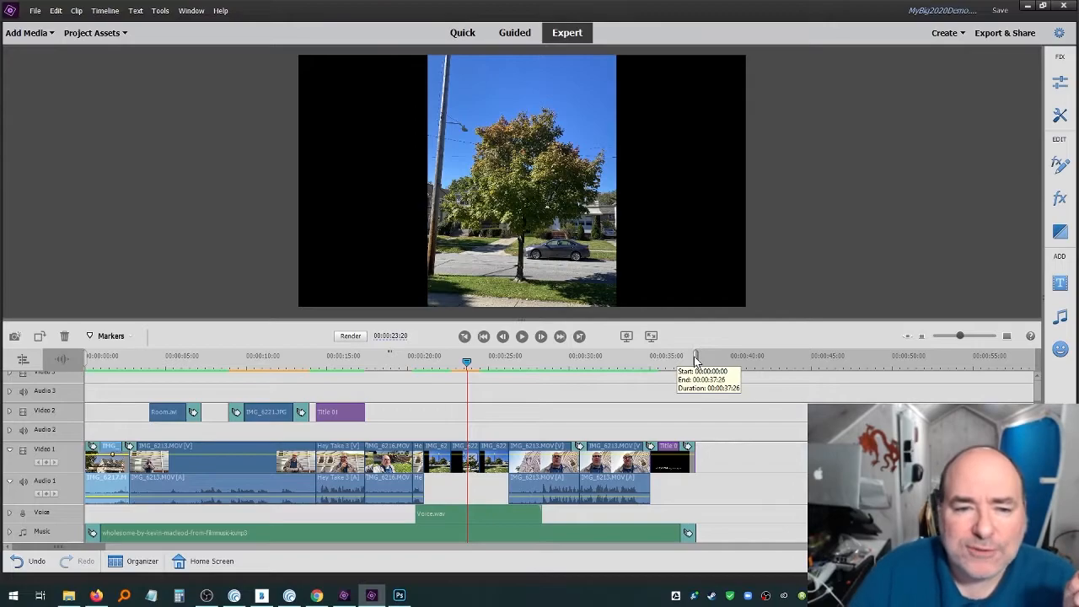
# - Try shortening the work area from its end on the timeline, and open the project's media assets
pyautogui.moveTo(696, 358); pyautogui.dragTo(308, 358)
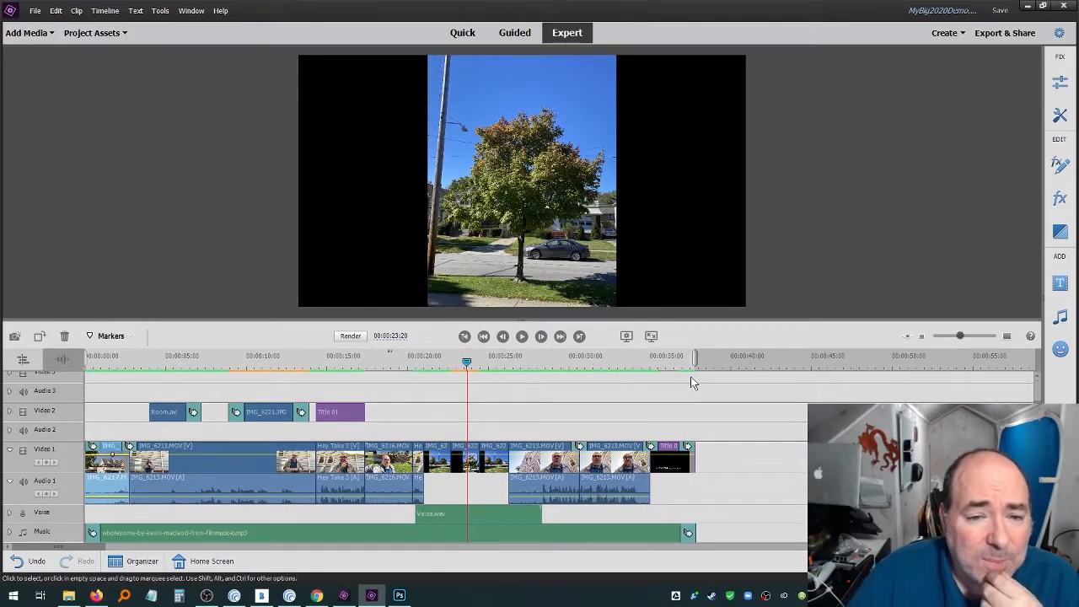
pyautogui.click(97, 38)
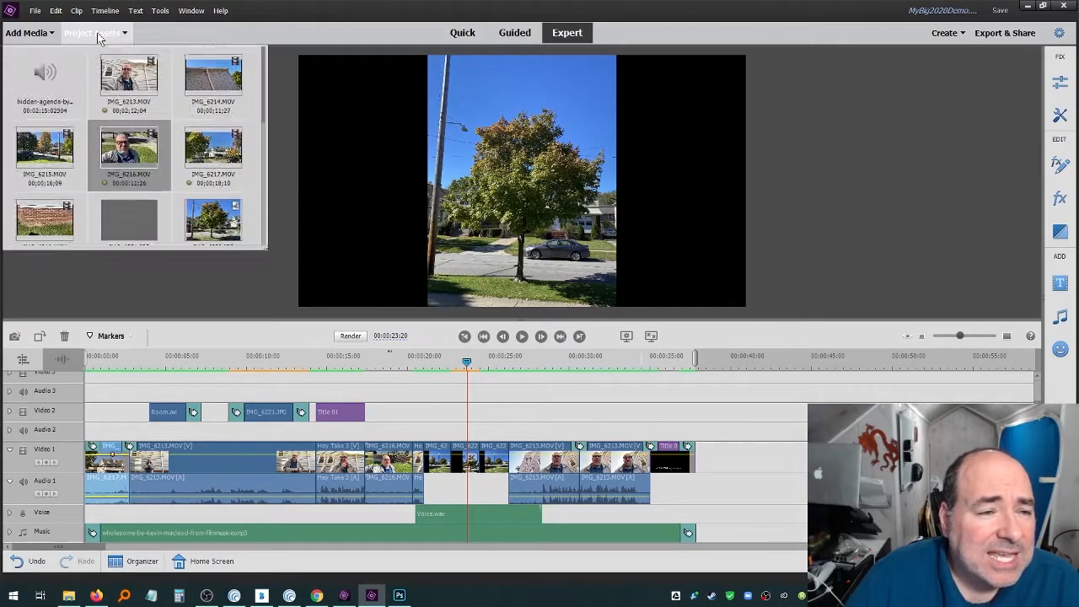
# - Select the tree photo in the project assets and place the work area's end at the end of the movie
pyautogui.click(128, 240)
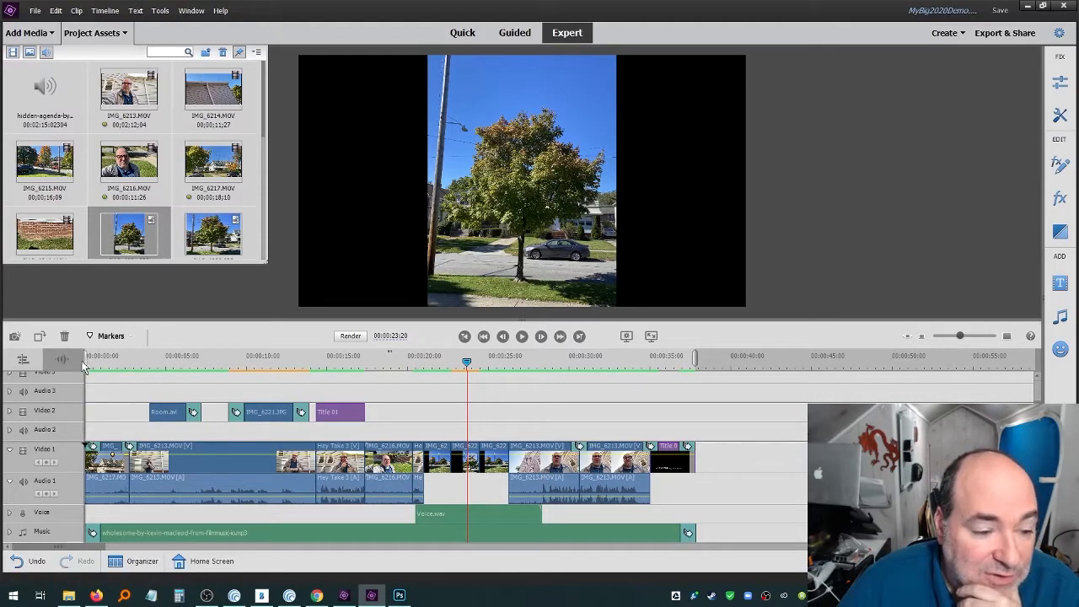
pyautogui.moveTo(696, 361); pyautogui.dragTo(695, 360)
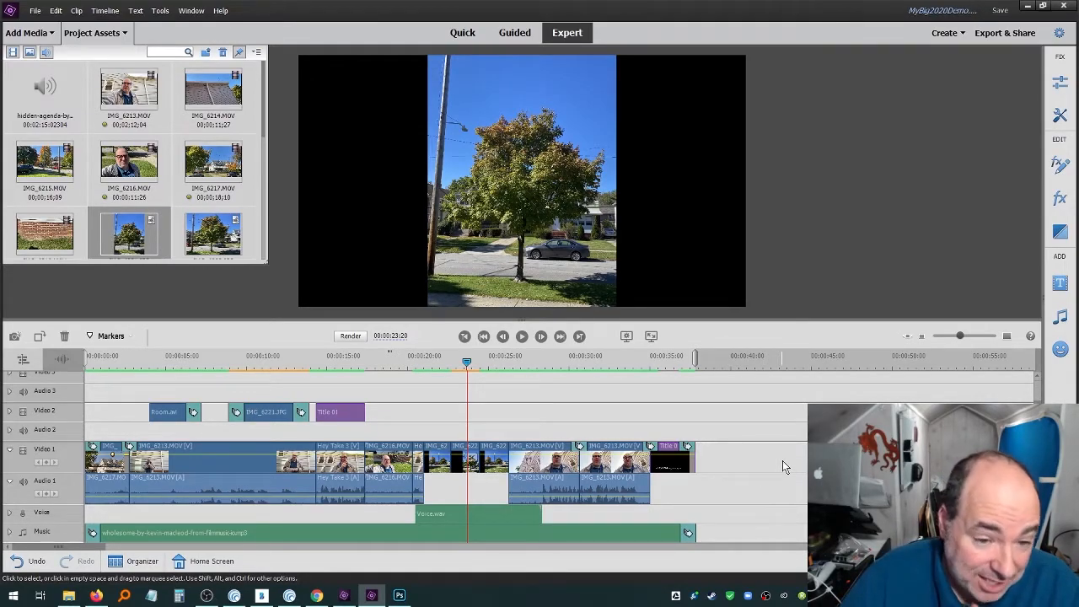
# - Review the device export options for TV, including its available formats, and for mobile
pyautogui.click(993, 37)
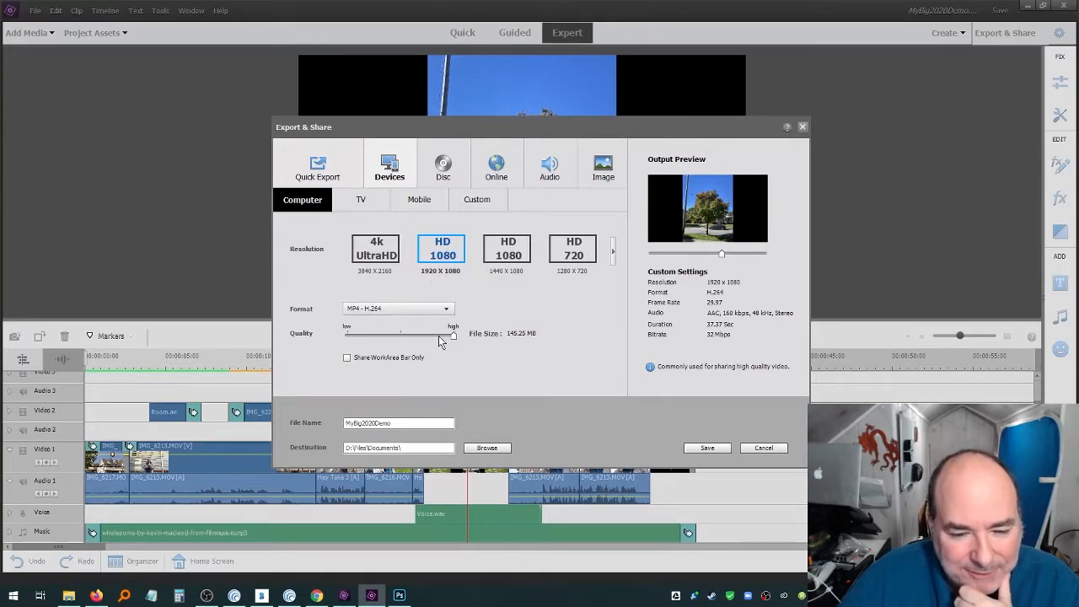
pyautogui.click(378, 202)
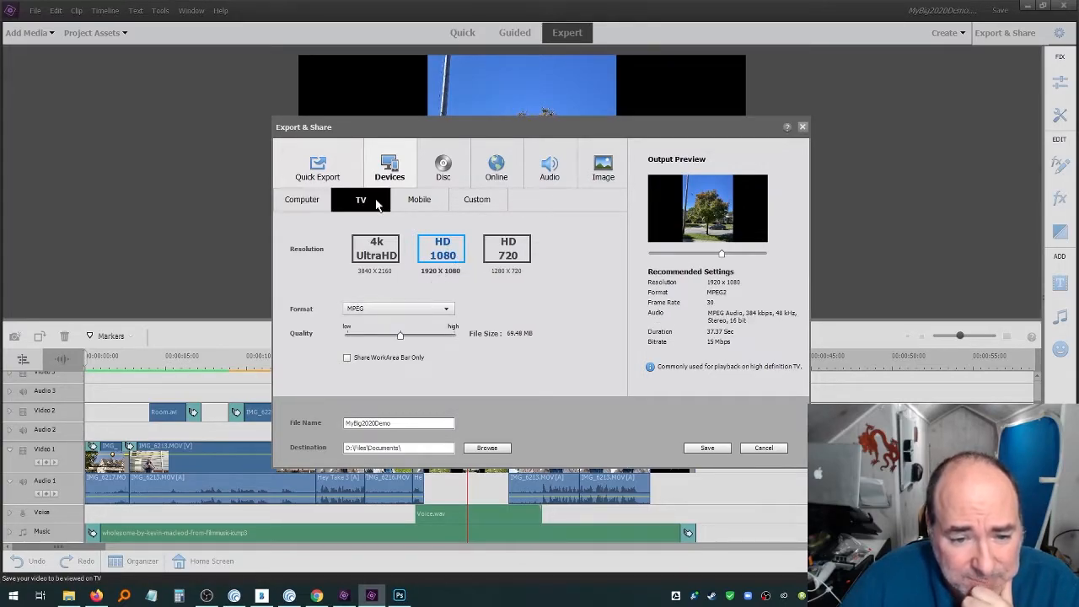
pyautogui.click(398, 310)
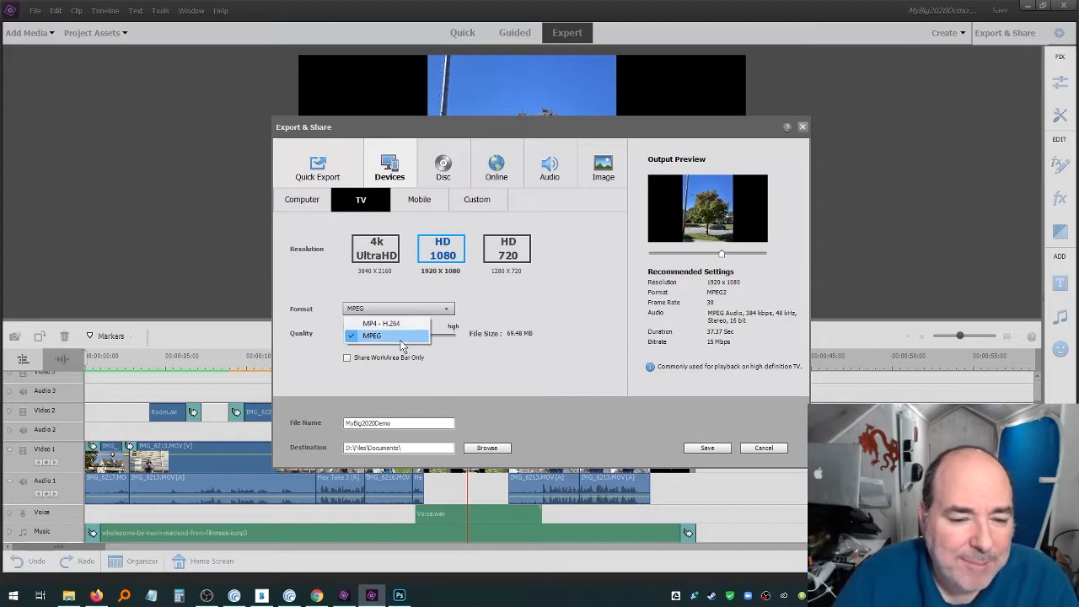
pyautogui.click(419, 206)
pyautogui.click(419, 204)
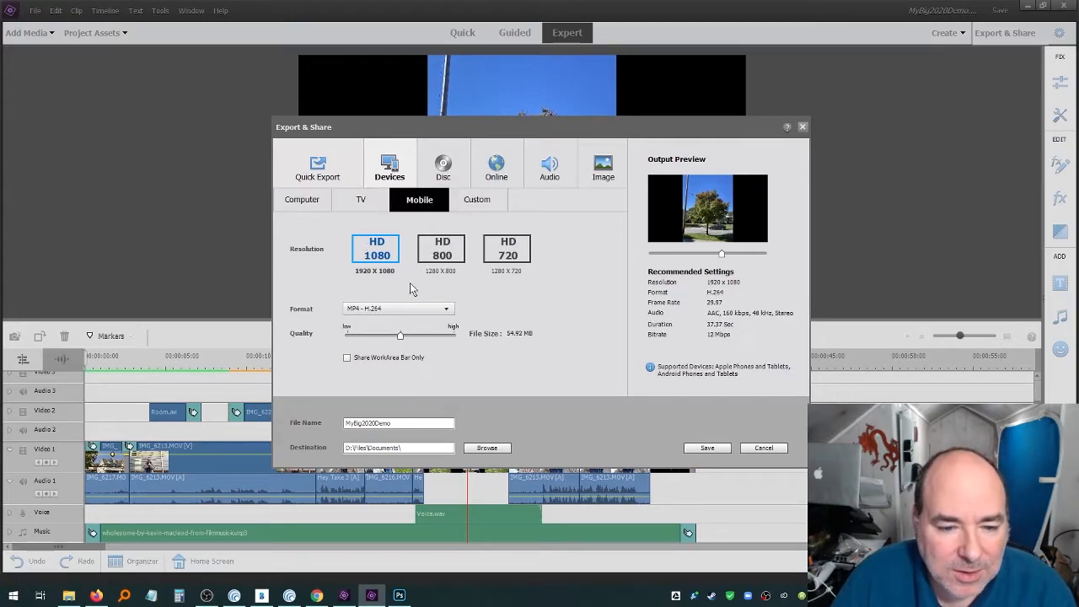
# - Examine the format choices in the custom export's advanced settings, and leave them without changing anything
pyautogui.click(469, 199)
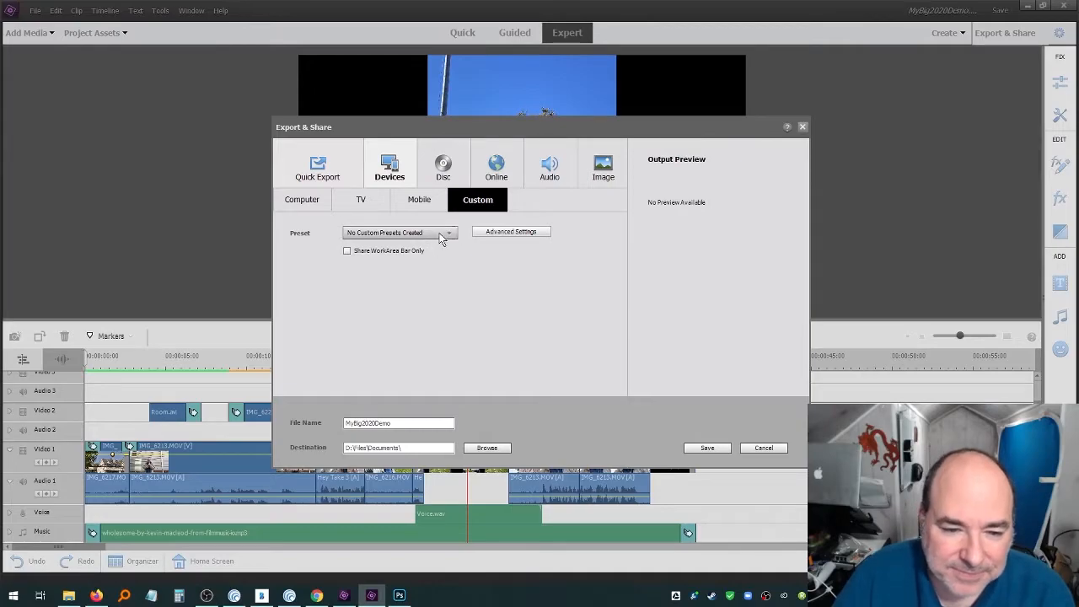
pyautogui.click(505, 227)
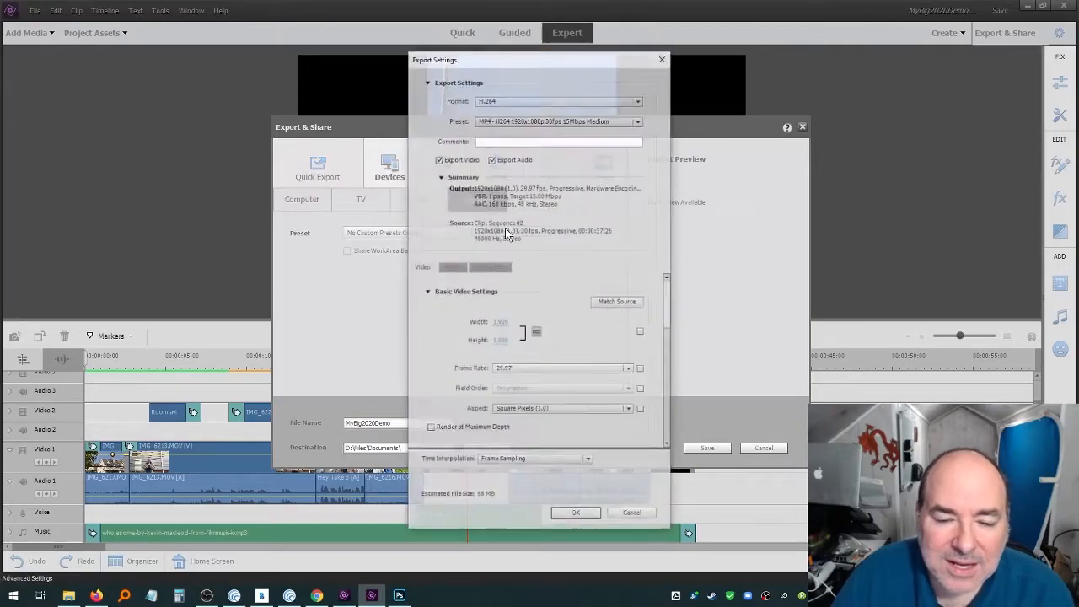
pyautogui.click(533, 105)
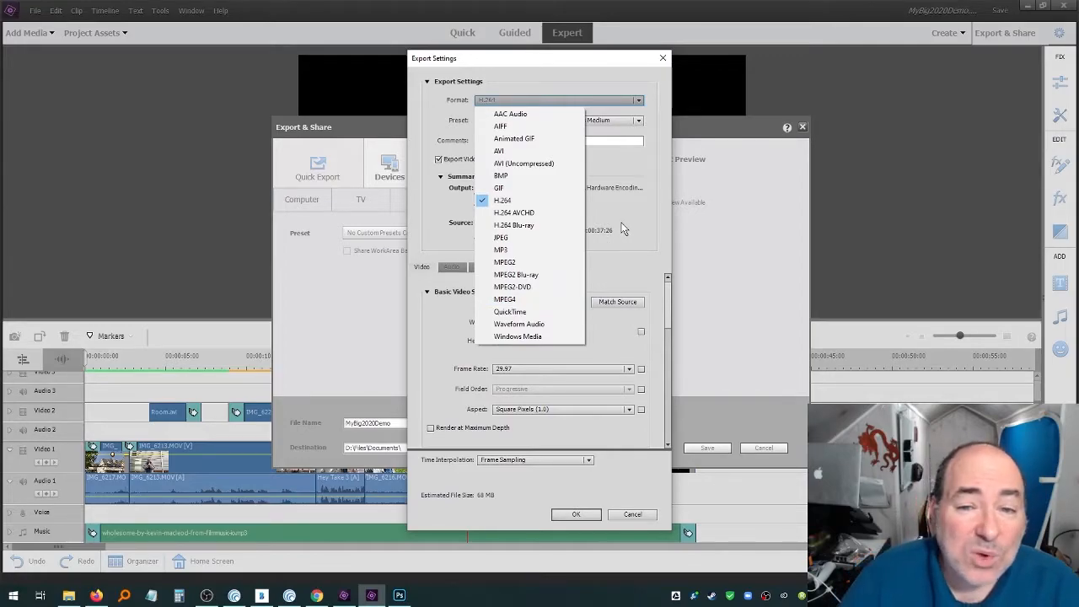
pyautogui.click(565, 73)
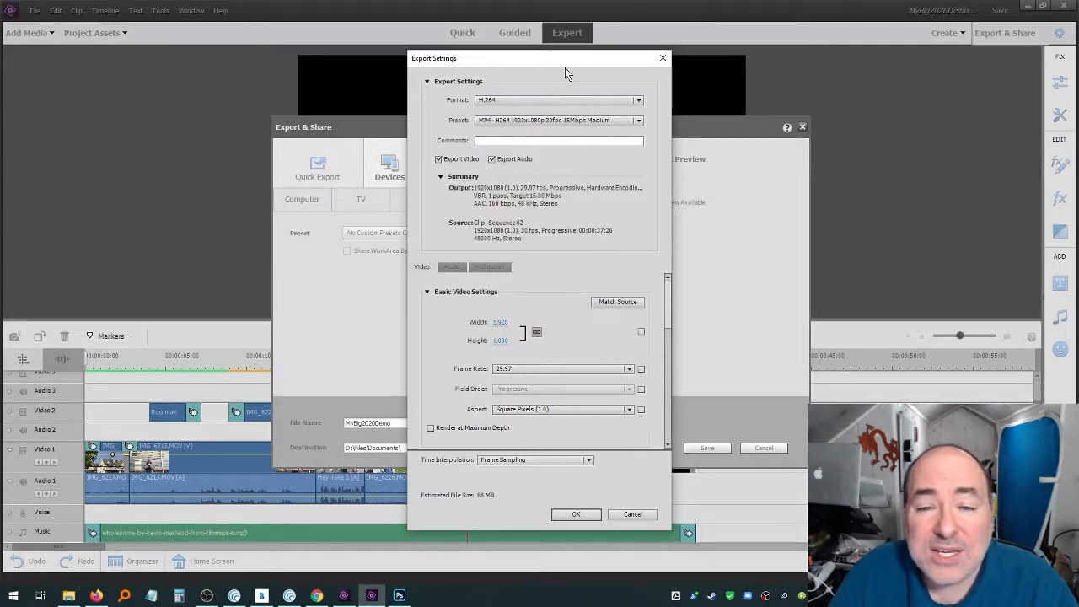
pyautogui.click(662, 59)
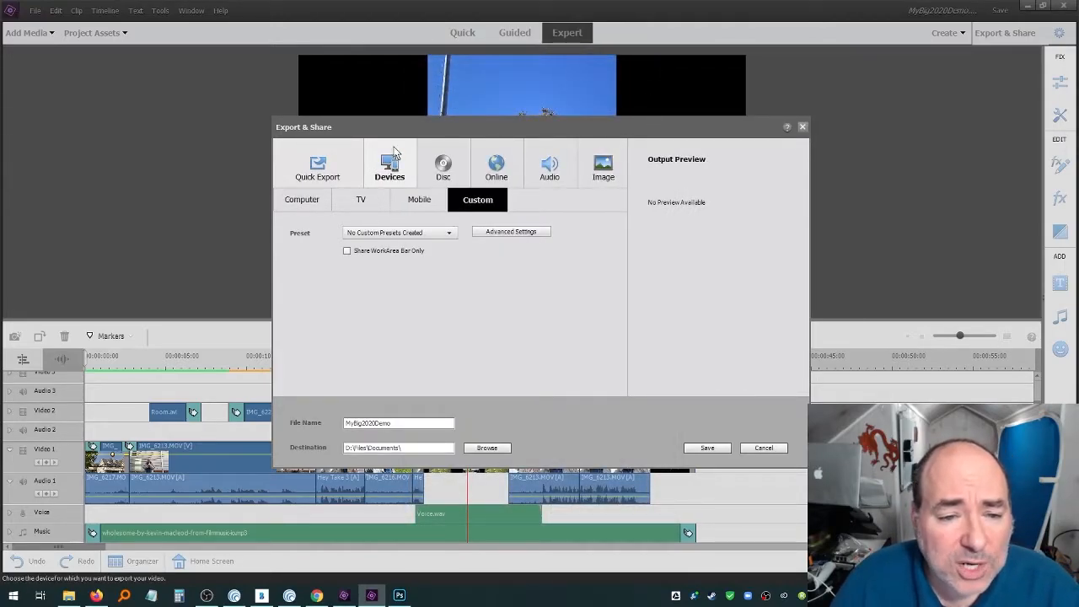
# - Return to the computer export, look through its resolutions down to SD 480, and limit the export to the work area bar
pyautogui.click(300, 202)
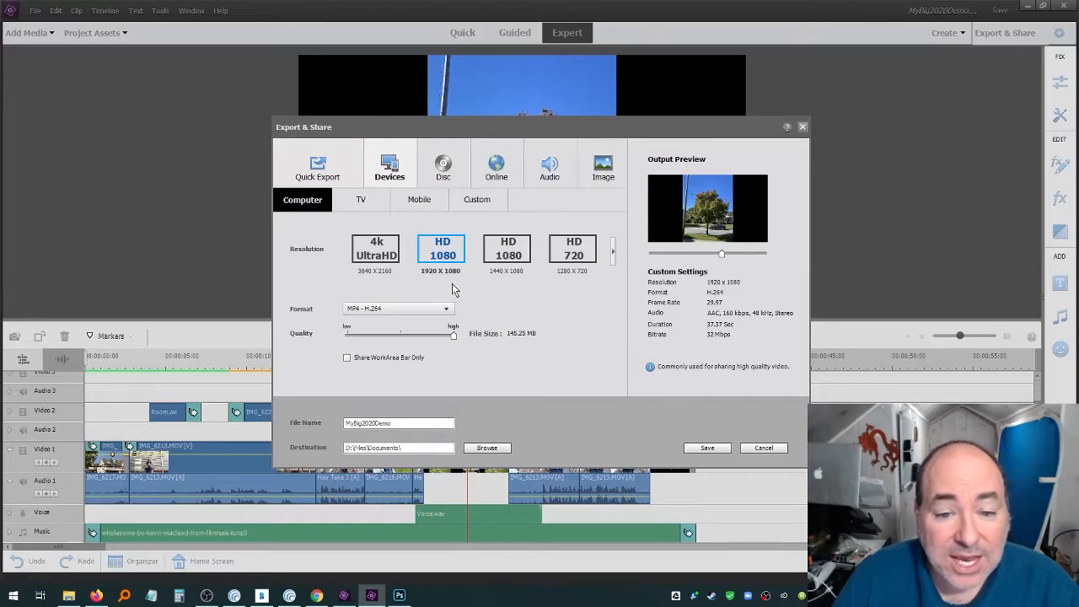
pyautogui.click(614, 252)
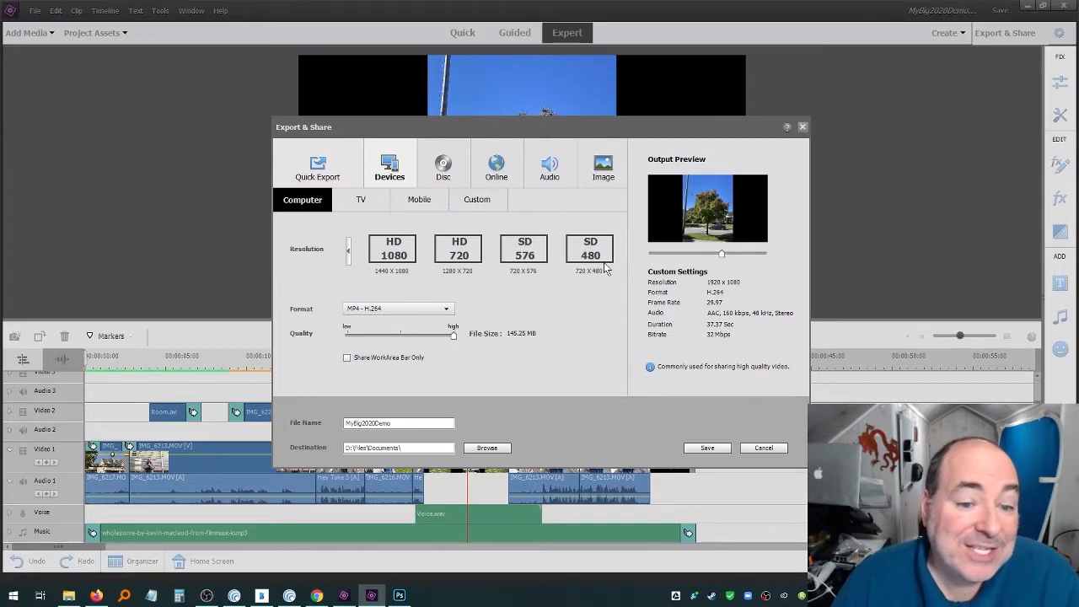
pyautogui.click(347, 253)
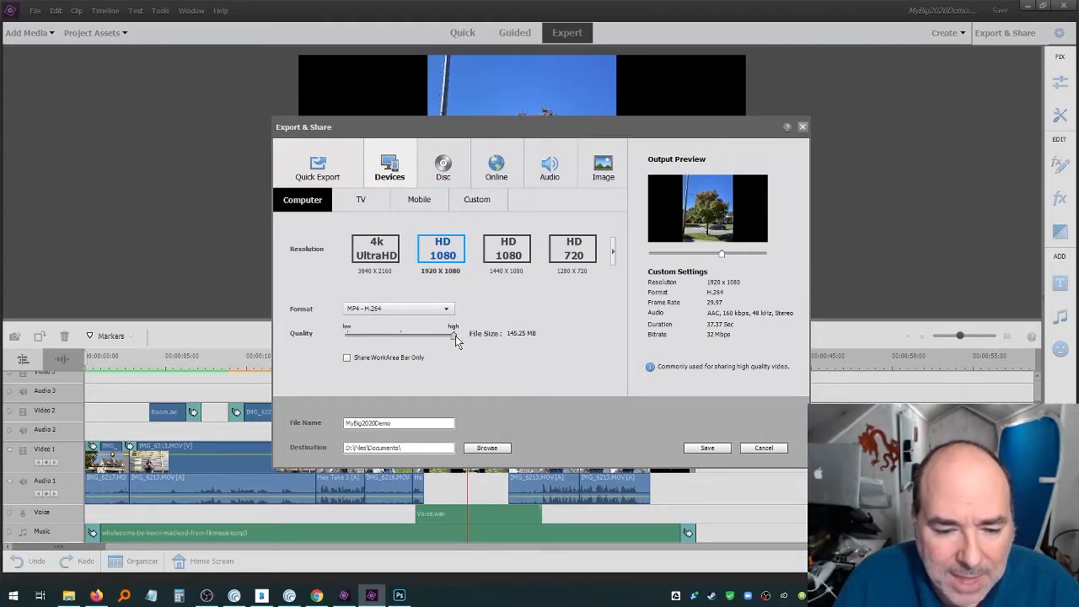
pyautogui.click(346, 358)
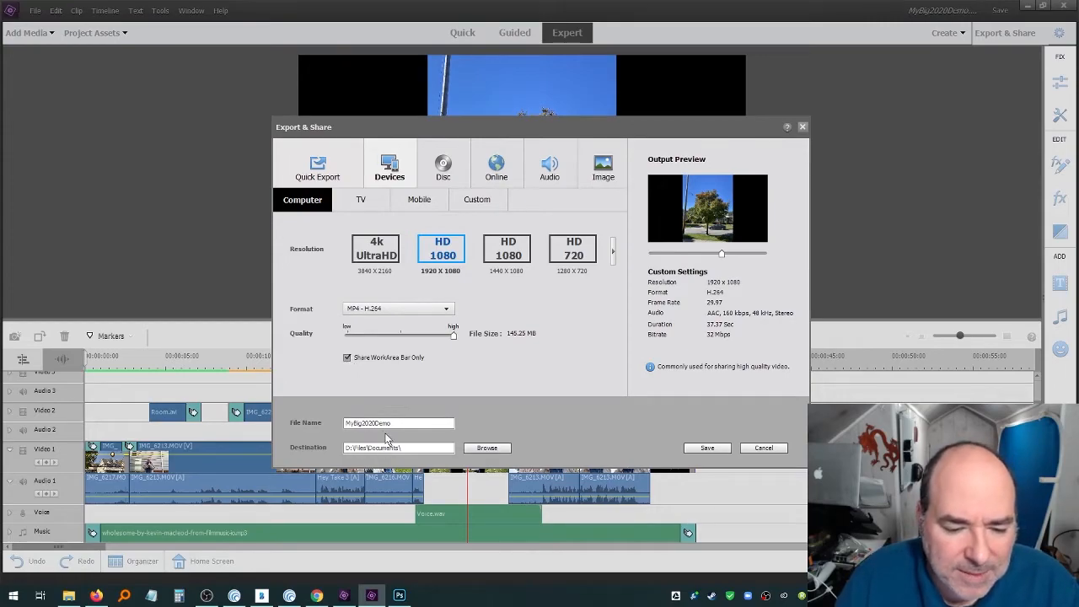
# - Set the export destination to the Video Demo folder on the desktop
pyautogui.click(486, 449)
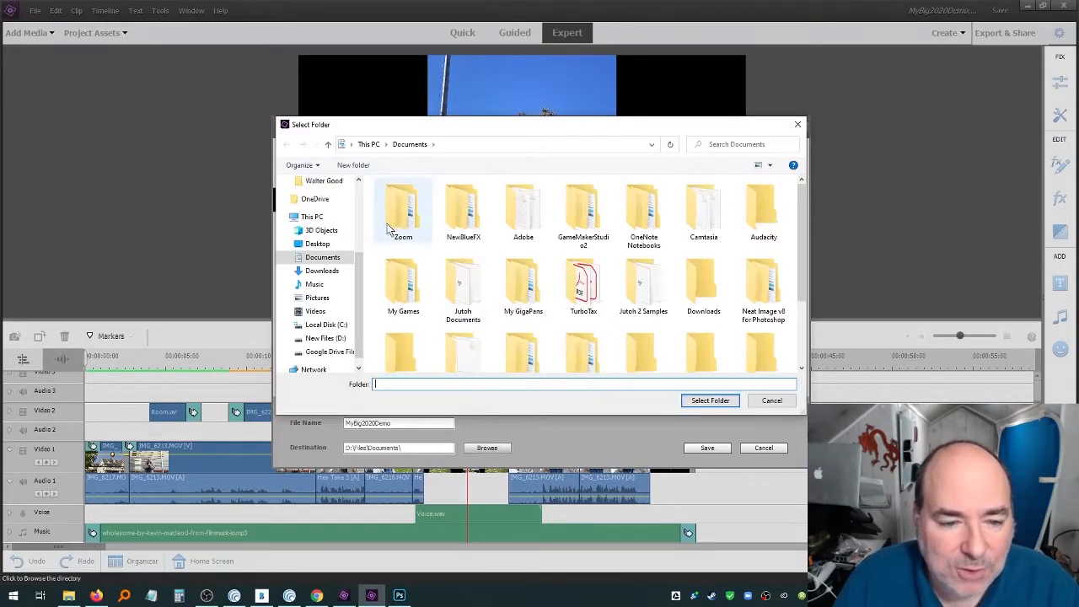
pyautogui.scroll(2, 329, 241)
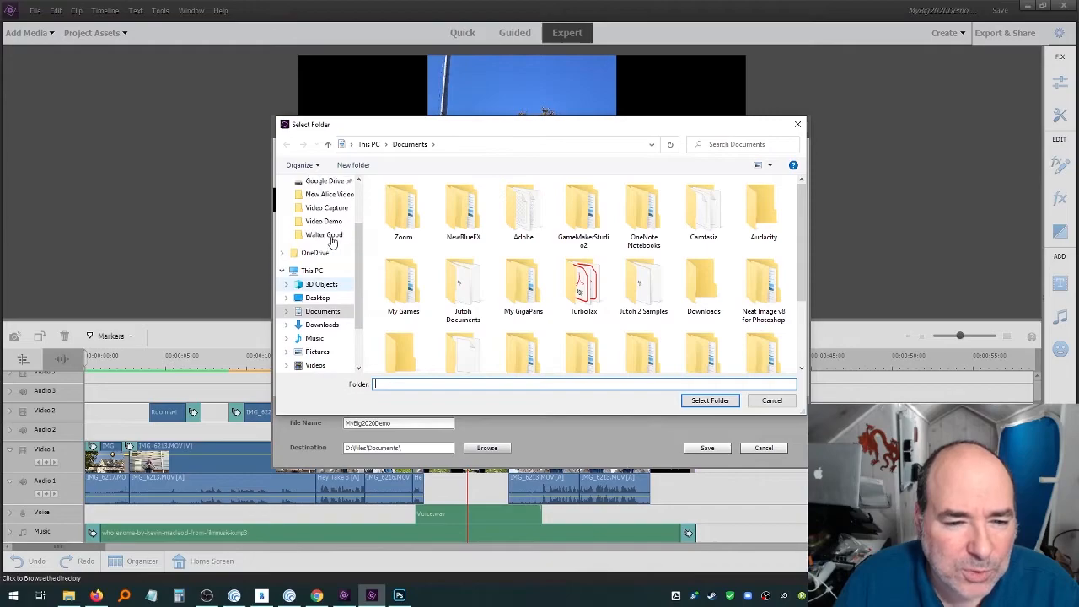
pyautogui.click(324, 221)
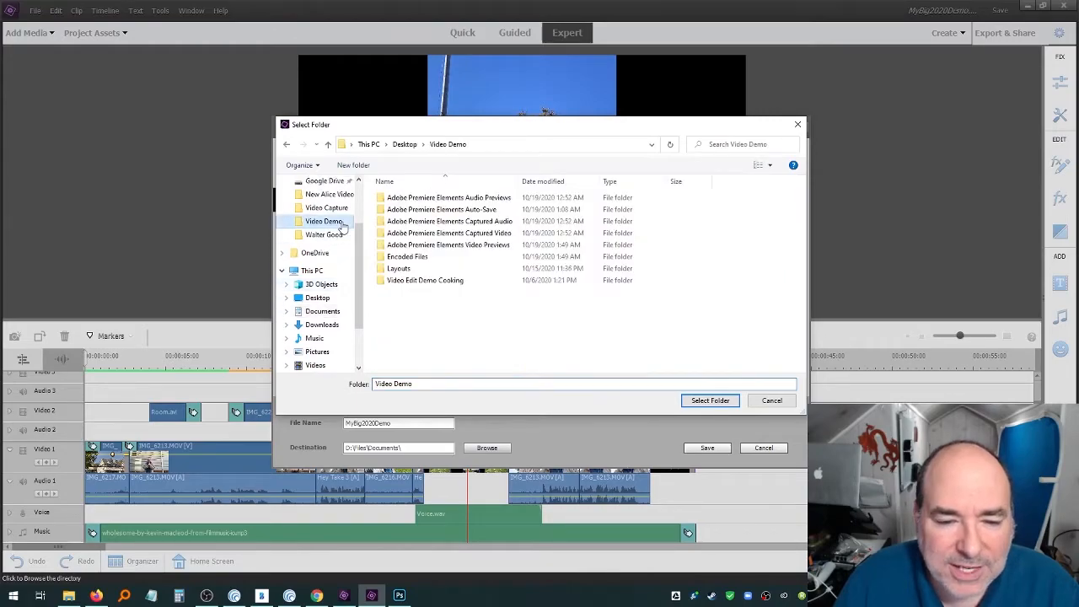
pyautogui.click(710, 401)
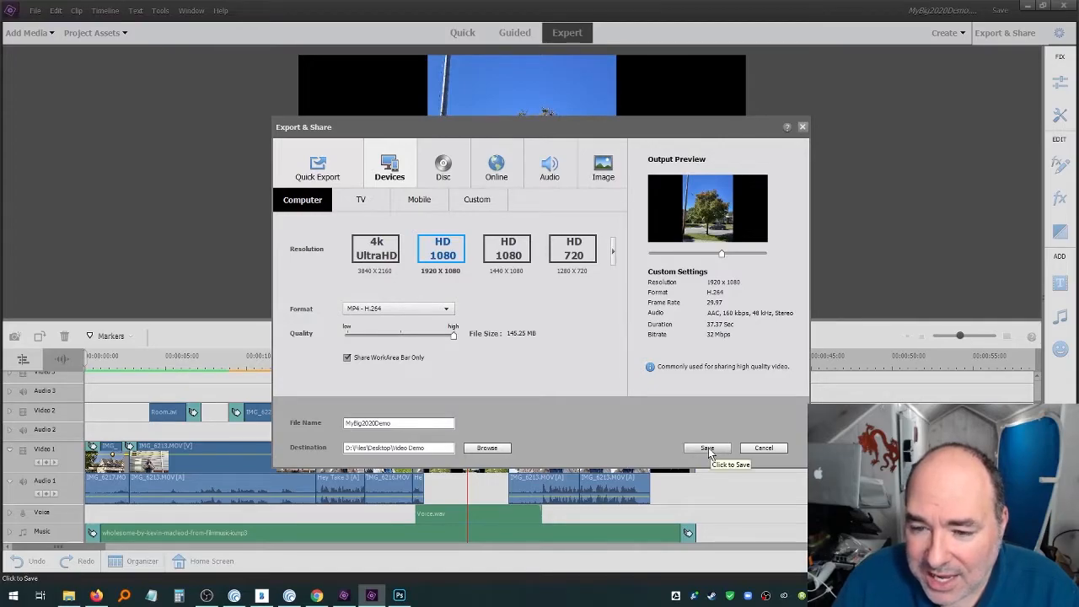
# - Preview an earlier frame of the output, export the movie as MyBig2020Demo, and open its destination folder
pyautogui.moveTo(722, 253); pyautogui.dragTo(680, 251)
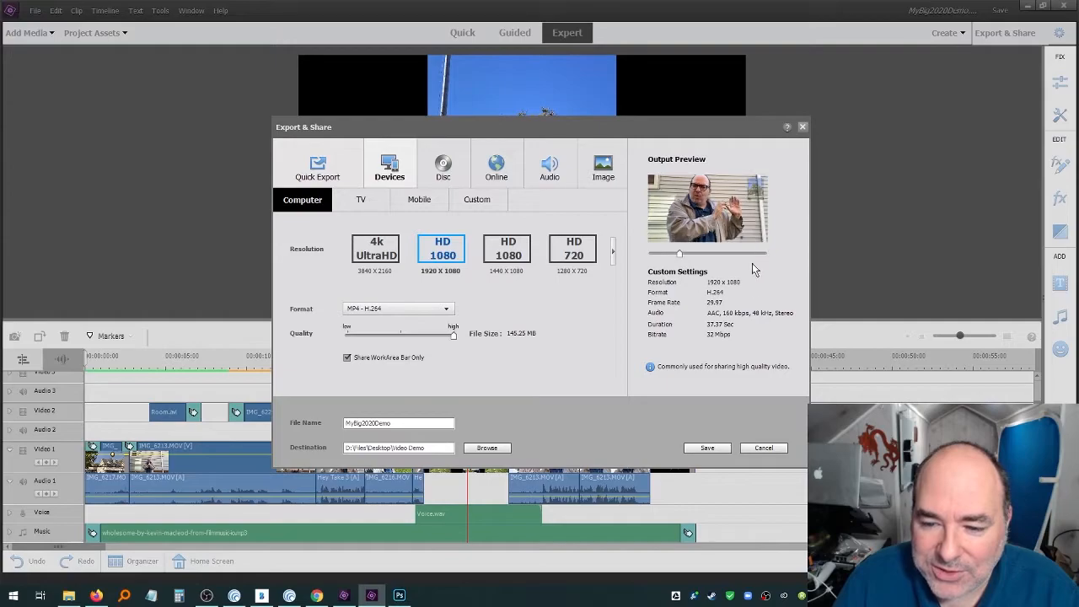
pyautogui.click(715, 452)
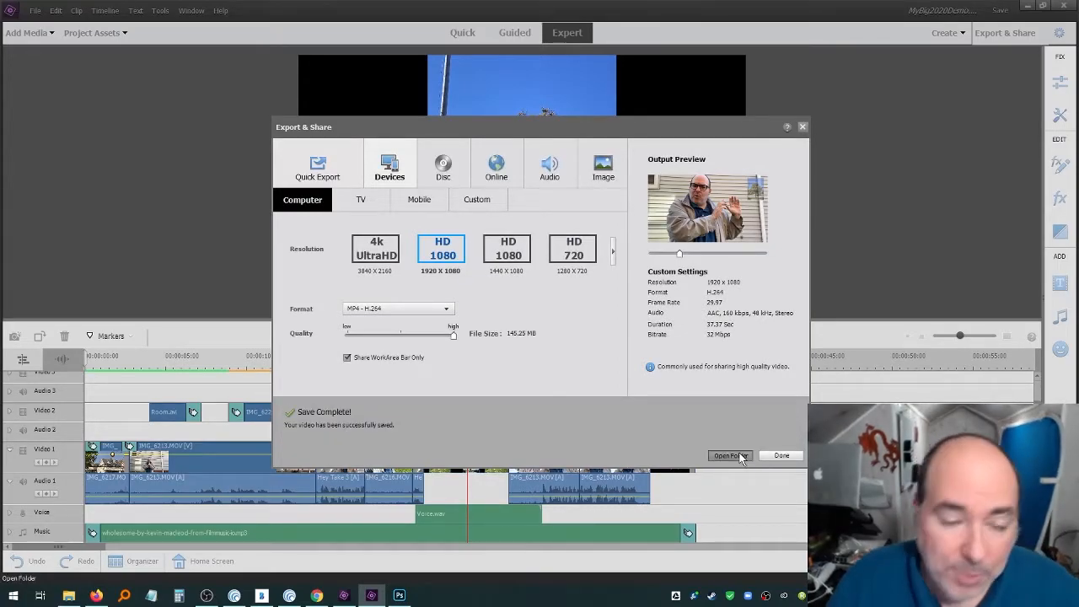
pyautogui.click(730, 455)
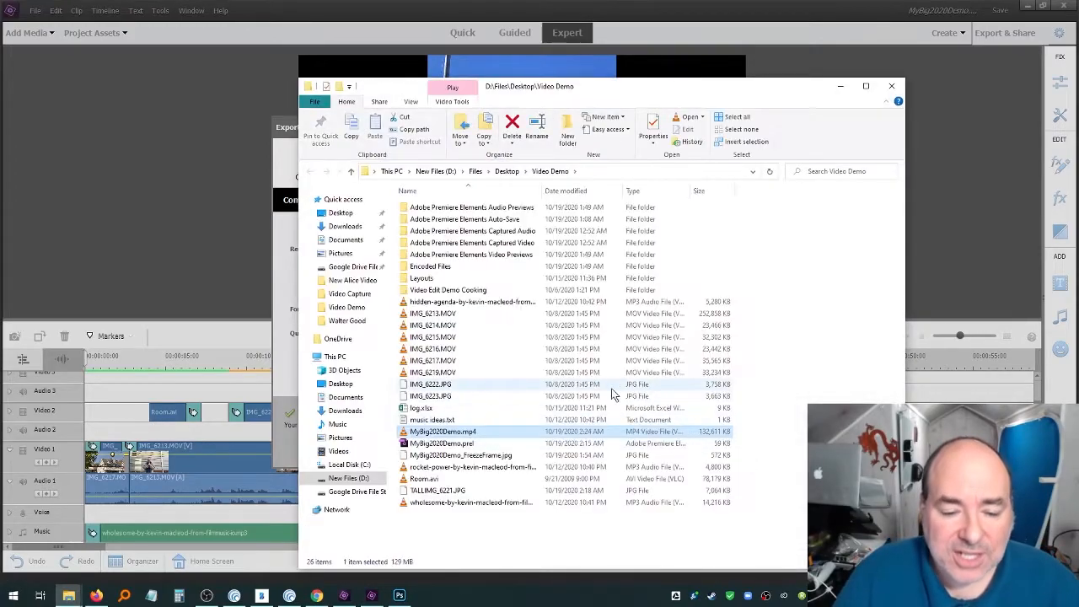
# - Play the exported MyBig2020Demo.mp4 in VLC, close the player and the folder, and finish the export dialog
pyautogui.doubleClick(464, 433)
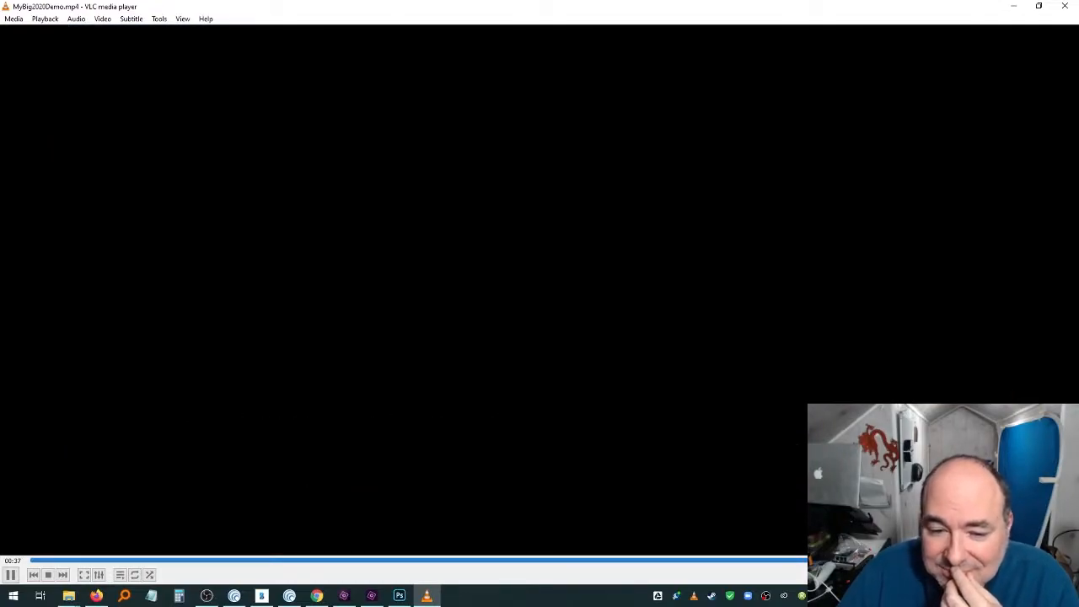
pyautogui.click(1064, 7)
pyautogui.click(896, 89)
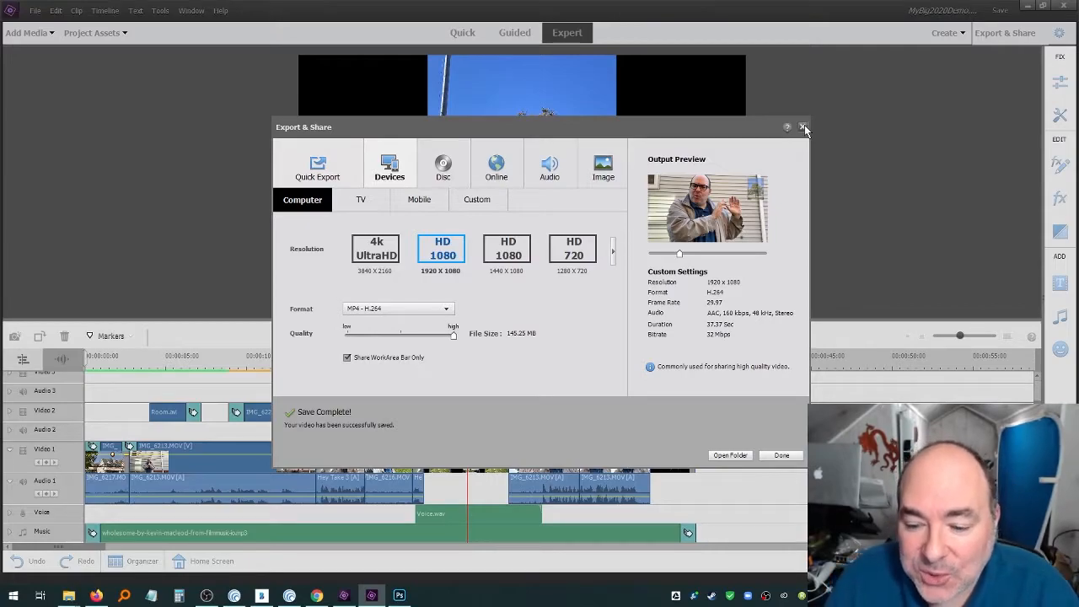
pyautogui.click(782, 455)
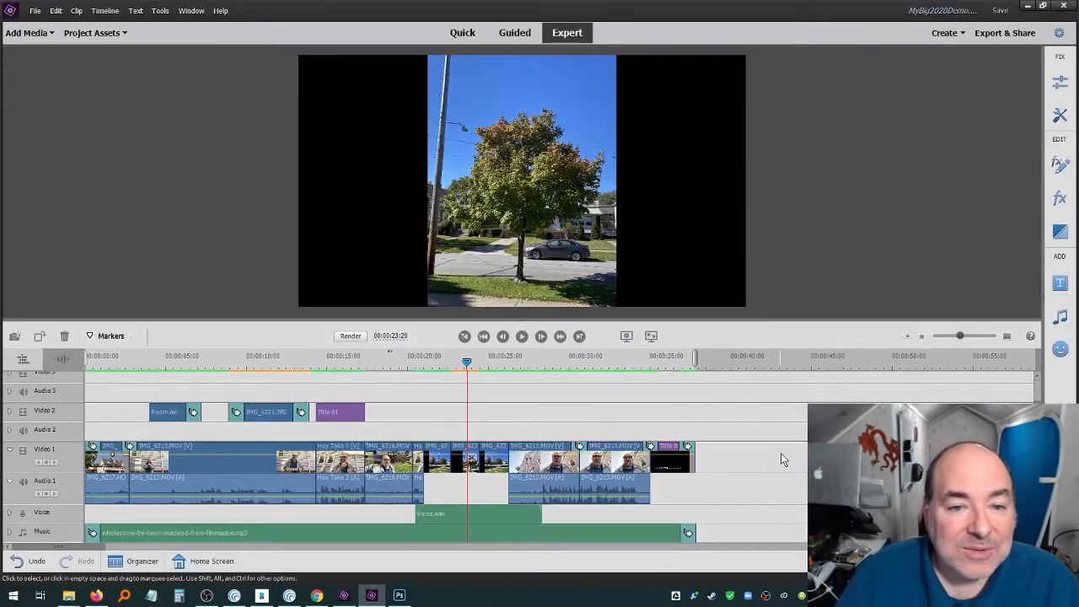